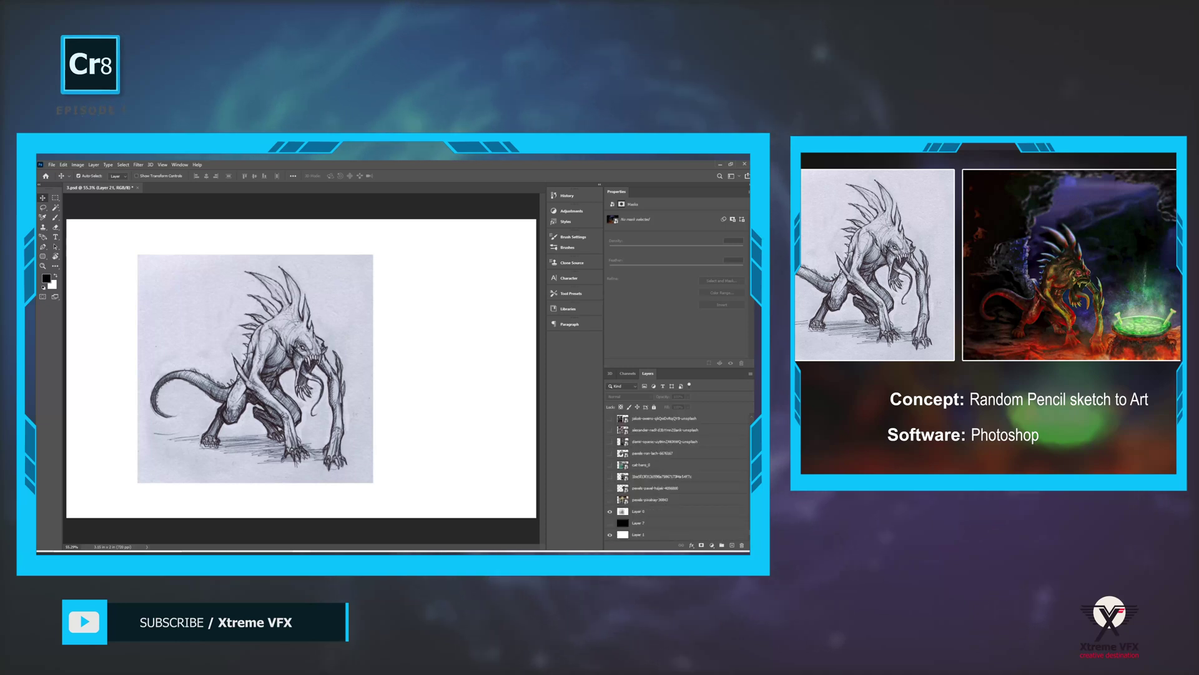
Step: Compare the canvas with and without the pencil sketch layer by toggling its visibility off and back on
left_click(647, 511)
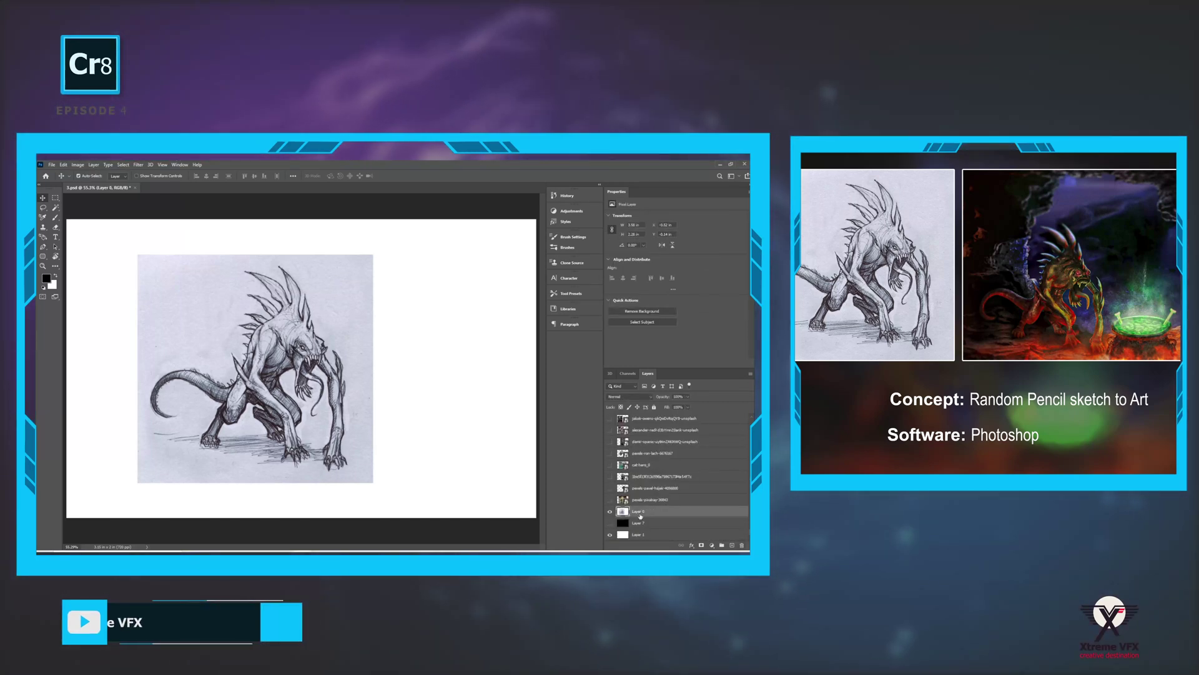
scroll(650, 500, "up", 1)
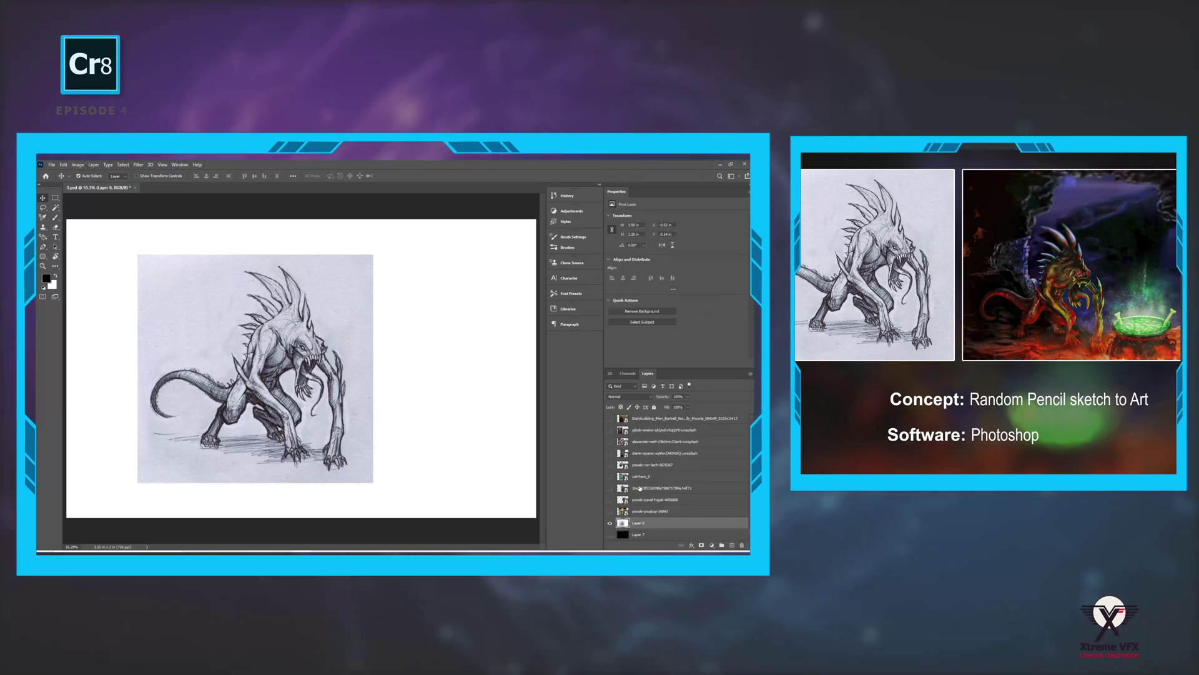
scroll(625, 500, "down", 1)
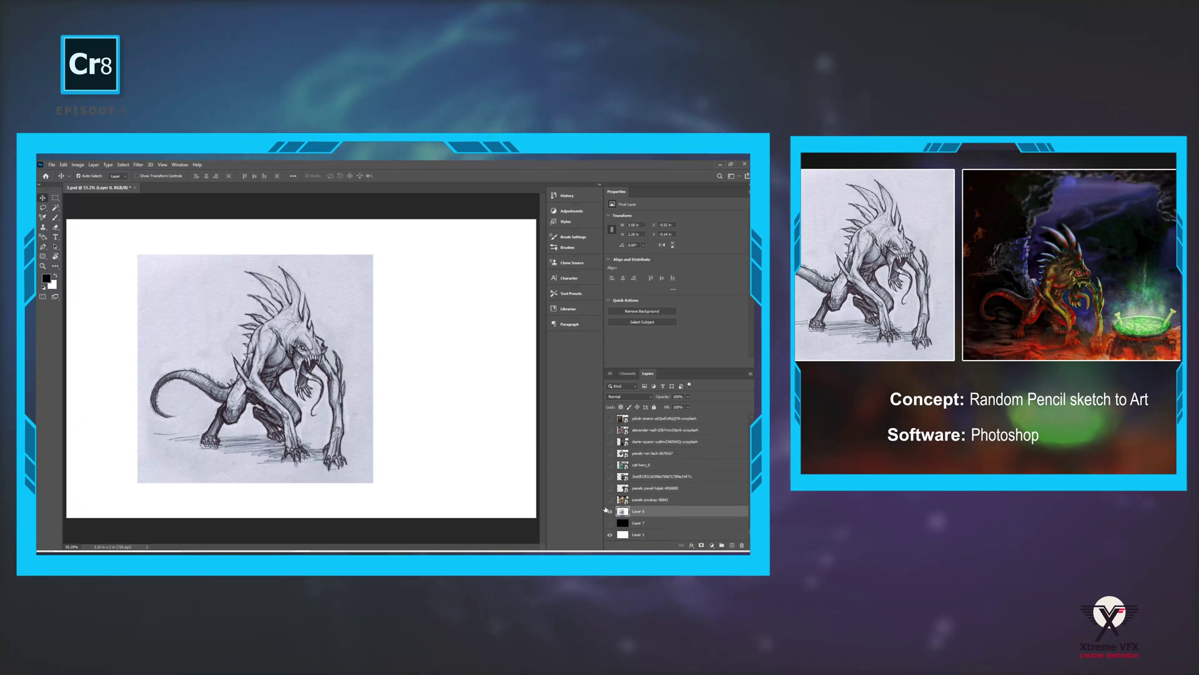
mouse_move(611, 502)
left_mouse_down()
mouse_move(611, 416)
mouse_move(611, 531)
mouse_move(612, 482)
mouse_move(611, 514)
left_mouse_up()
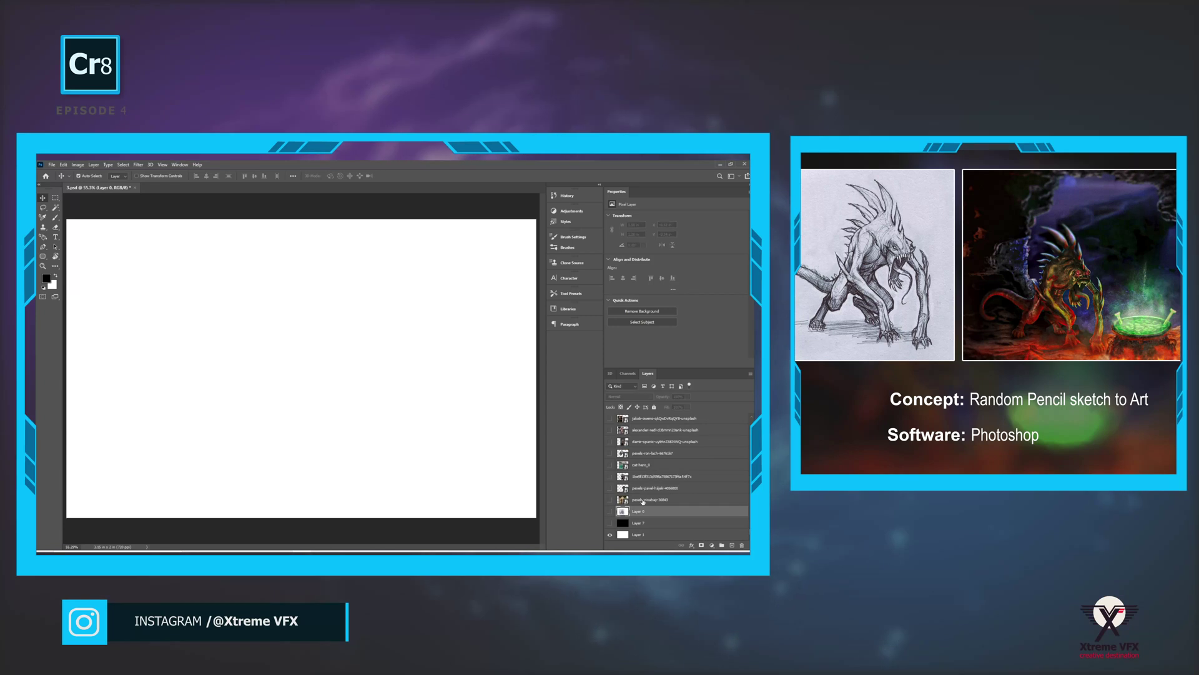
scroll(644, 479, "up", 5)
scroll(644, 478, "down", 5)
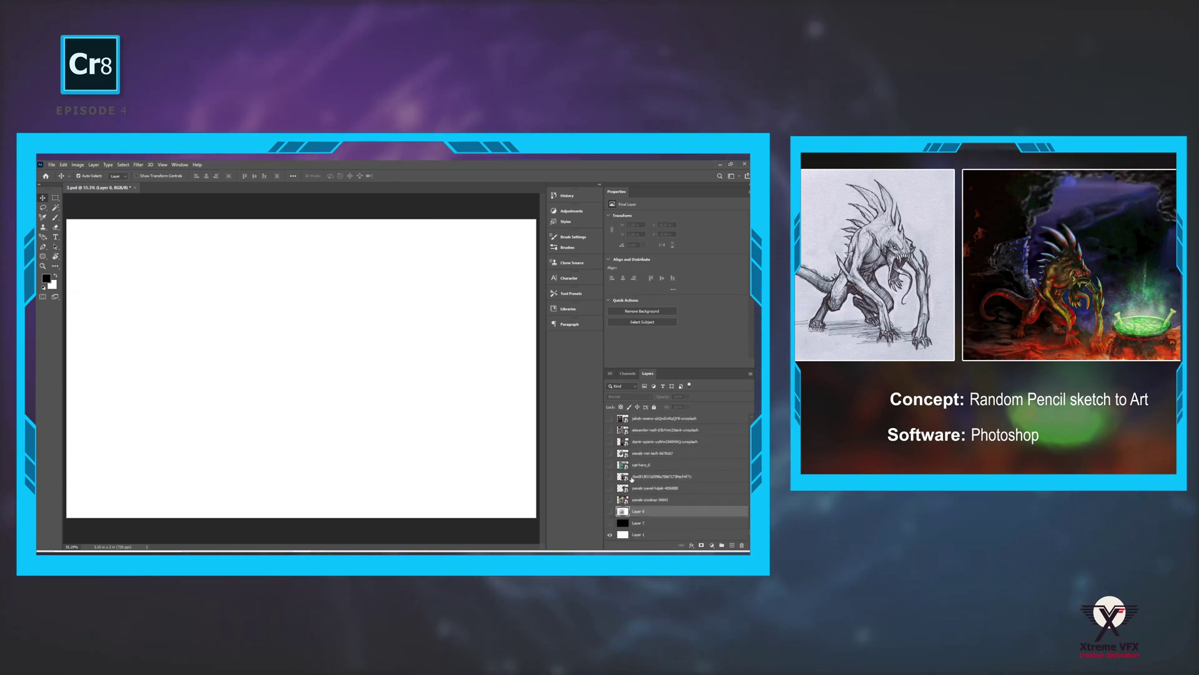
left_click(611, 513)
Step: Expand the Creature group and review its layer stack down to the Back layer at its base
scroll(638, 487, "up", 5)
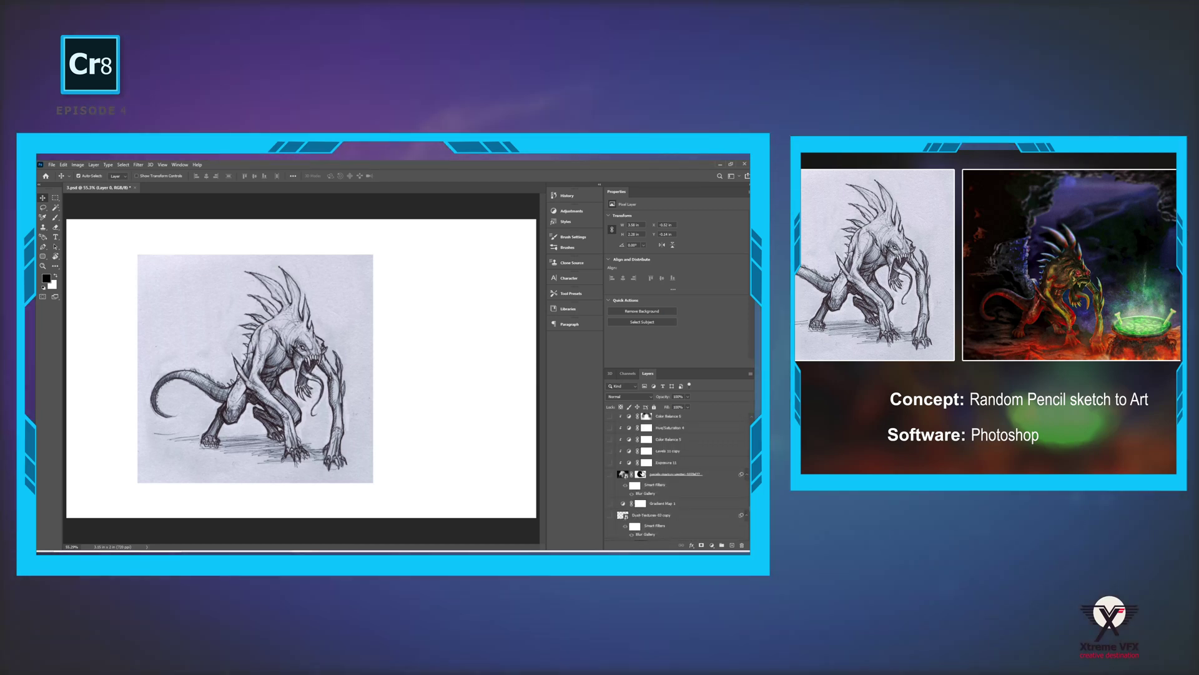
scroll(649, 475, "up", 5)
left_click(643, 426)
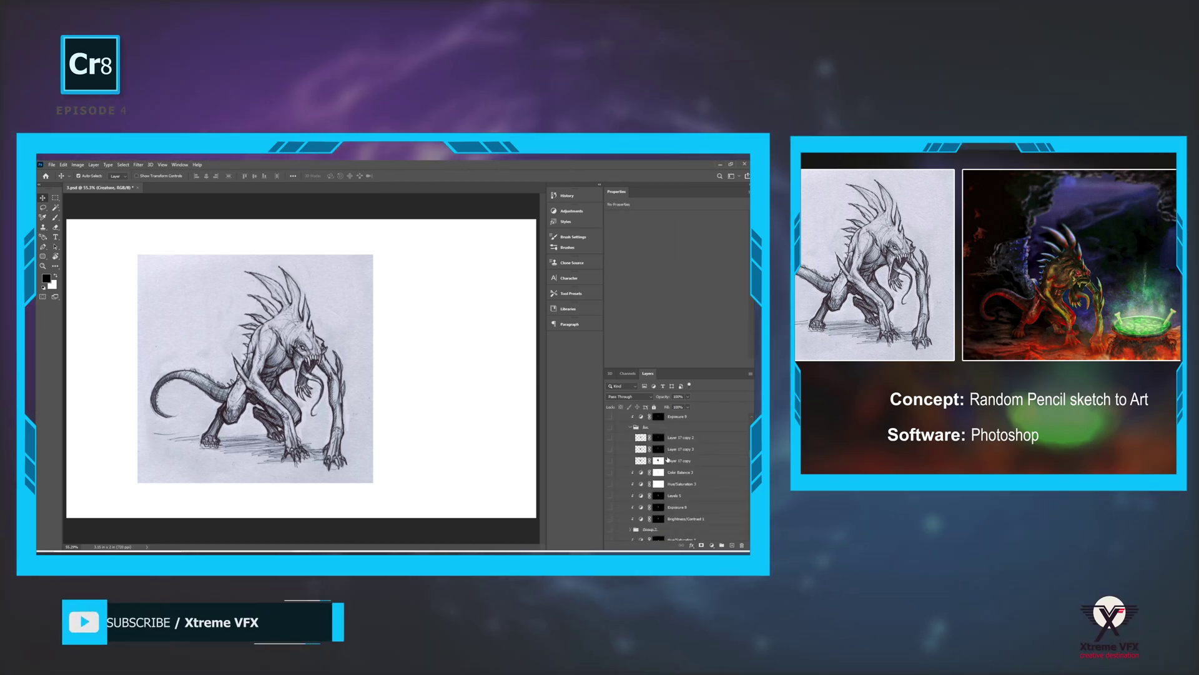
scroll(666, 459, "down", 5)
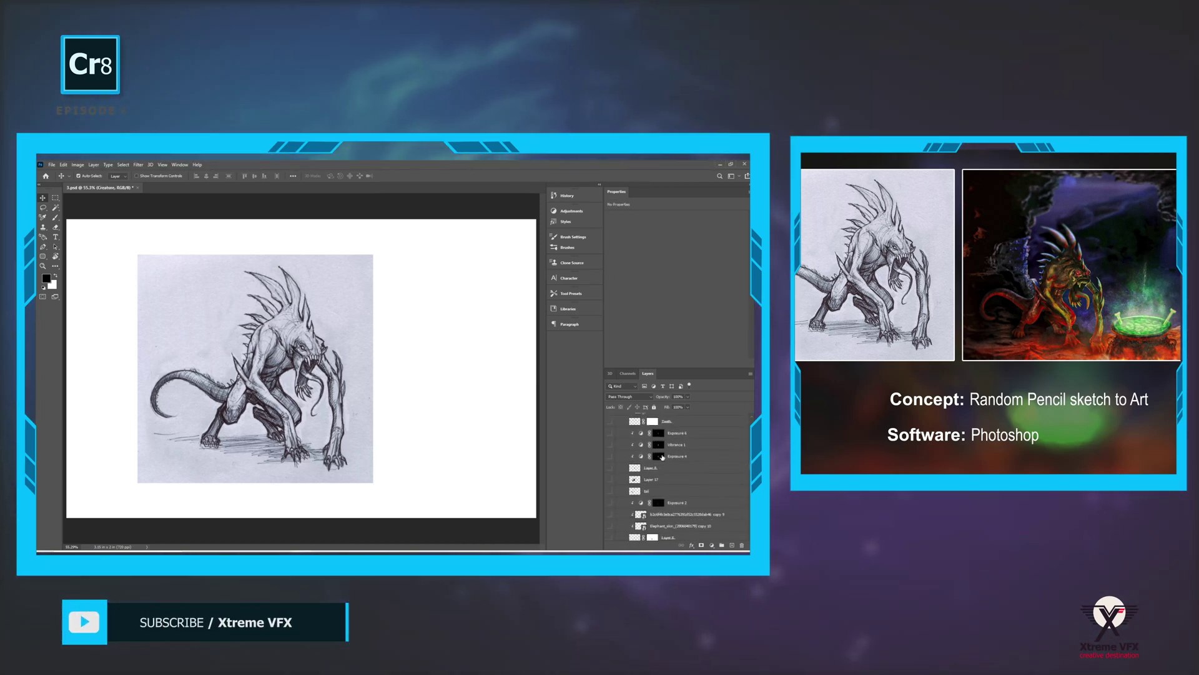
scroll(647, 485, "down", 5)
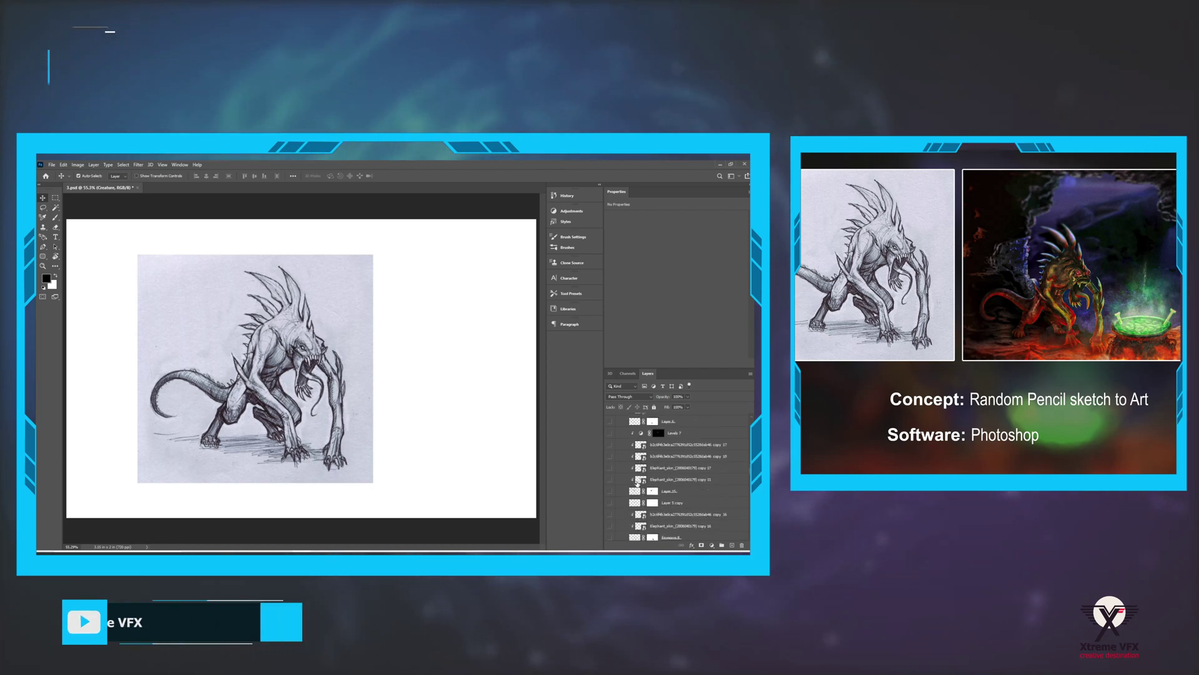
scroll(636, 479, "down", 5)
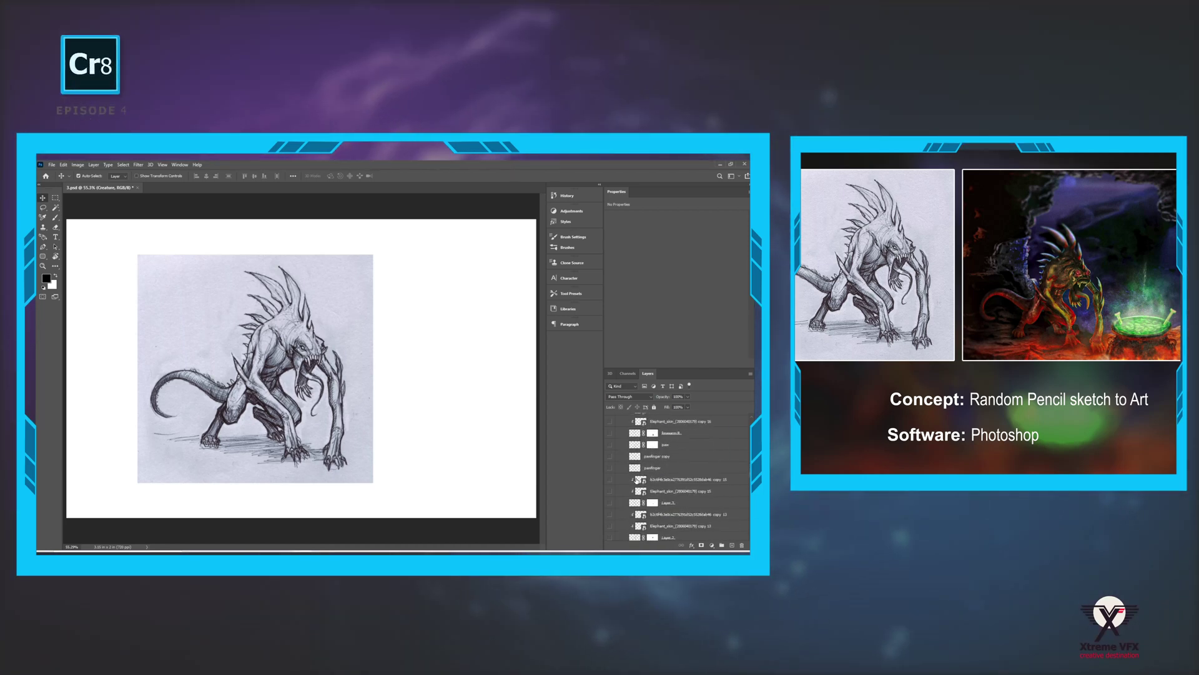
scroll(637, 479, "down", 5)
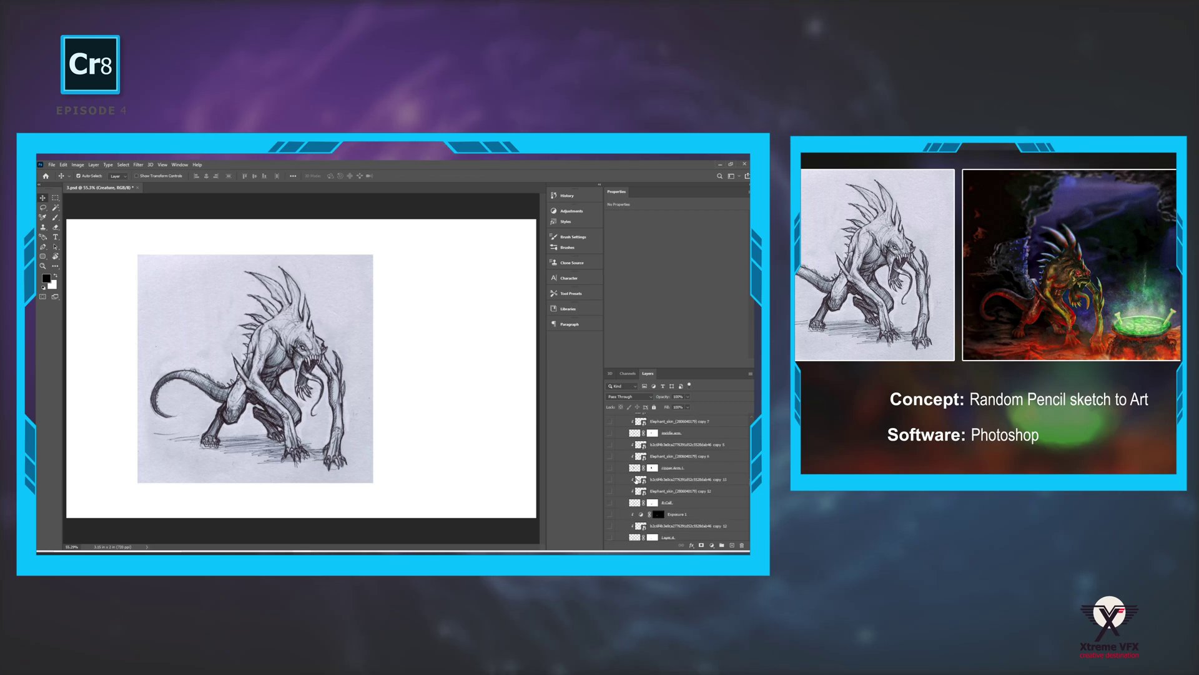
scroll(636, 479, "down", 2)
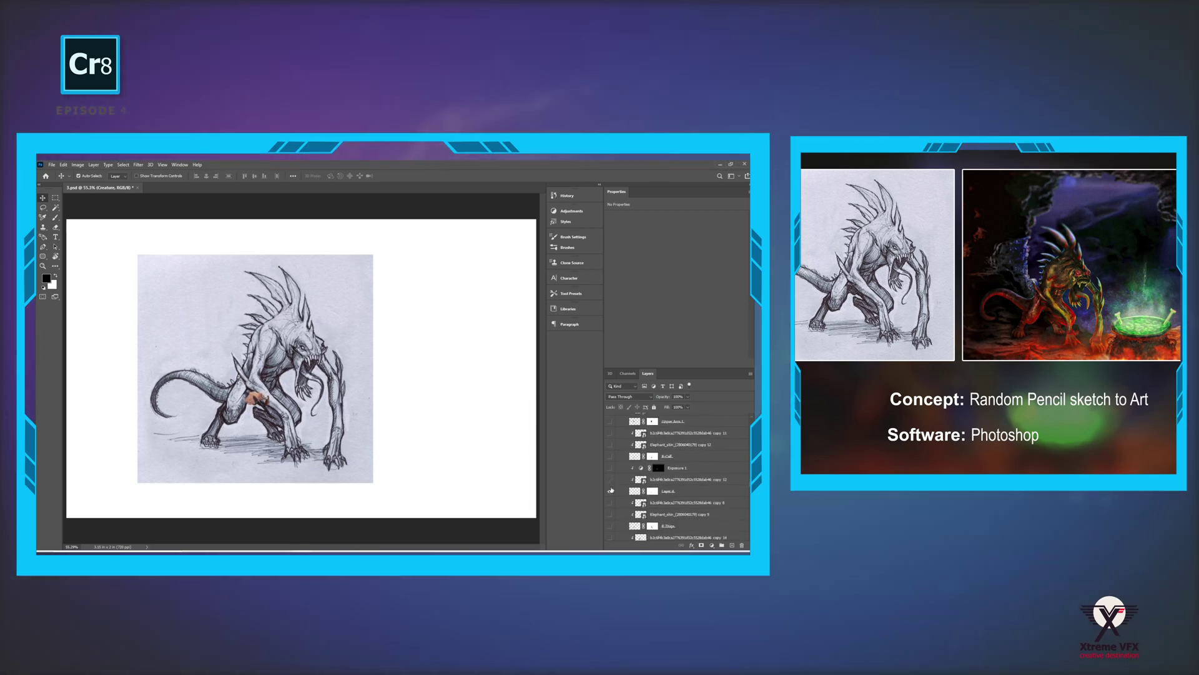
scroll(643, 480, "down", 5)
scroll(654, 479, "down", 5)
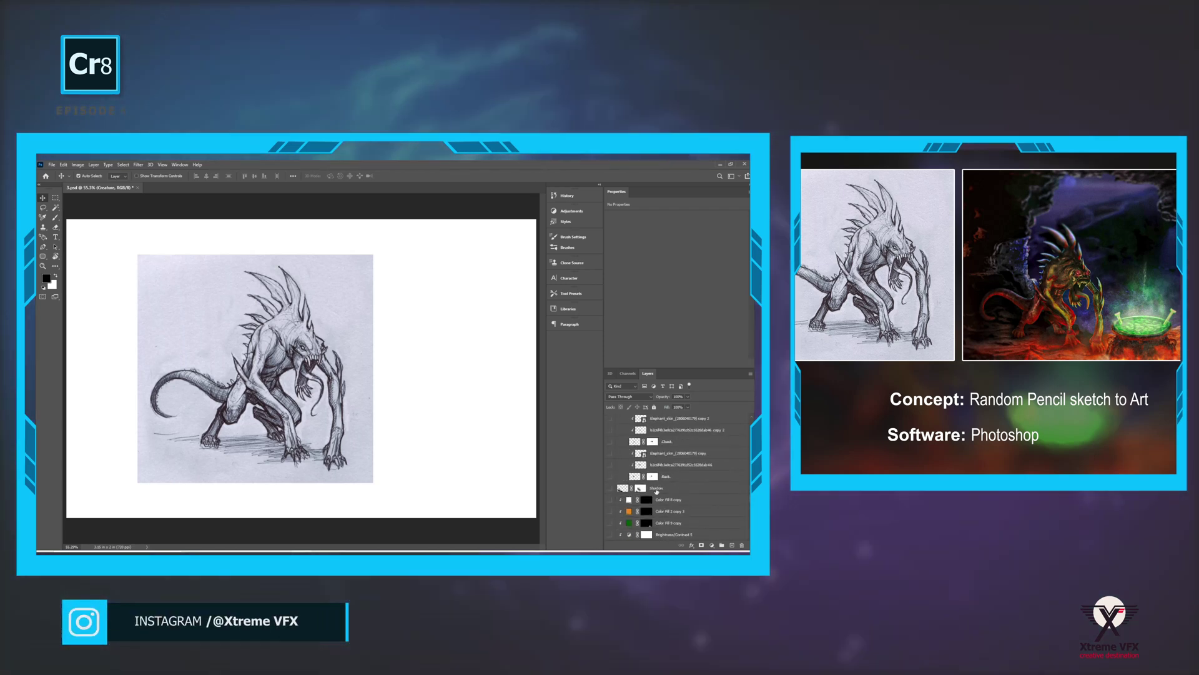
Step: Show the Back and Chest layers in the Creature group, together with their clipped skin texture layers
scroll(655, 491, "up", 1)
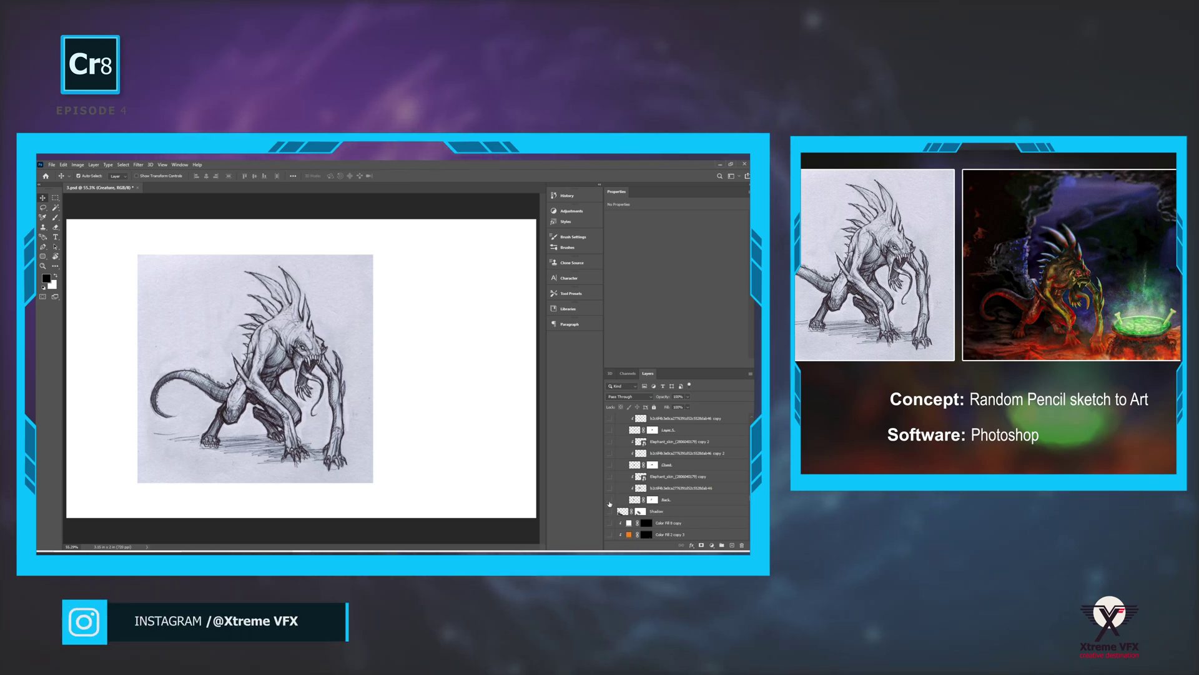
left_click(610, 501)
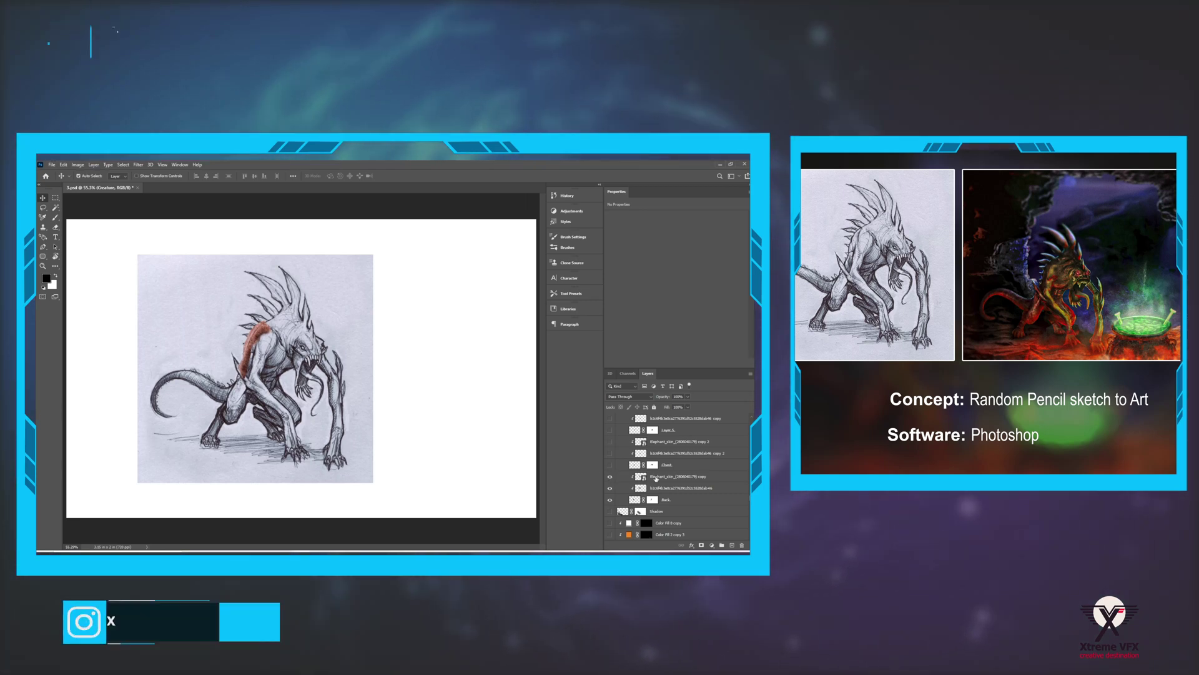
scroll(662, 470, "up", 1)
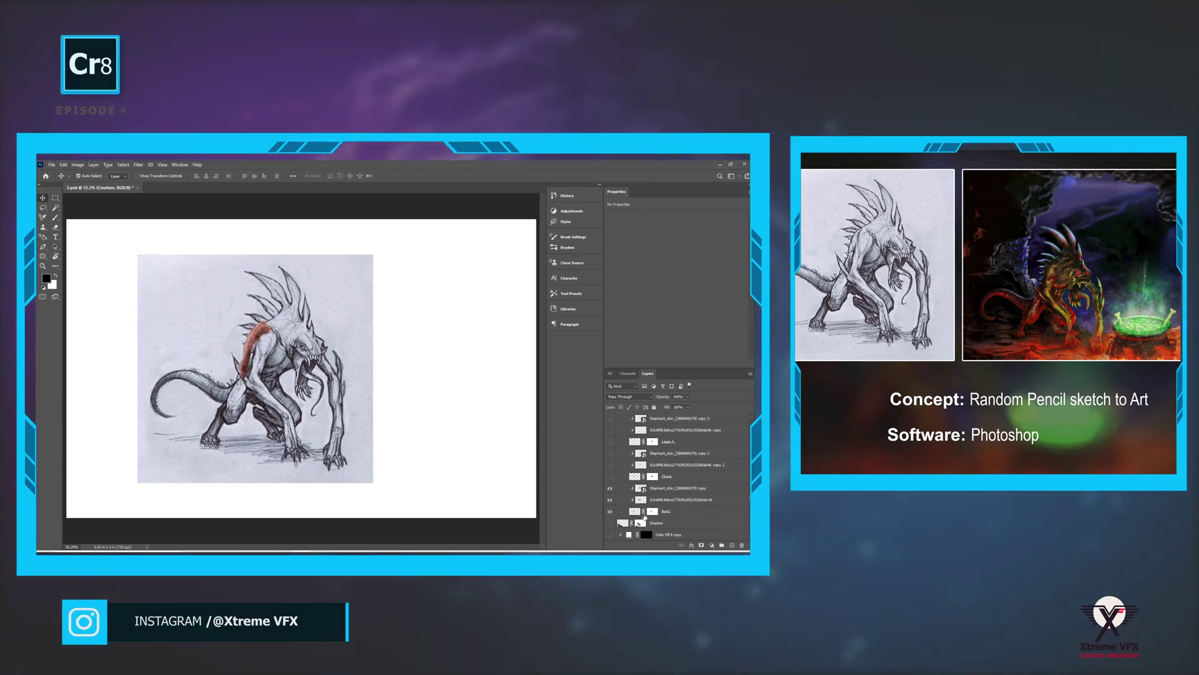
left_click(610, 477)
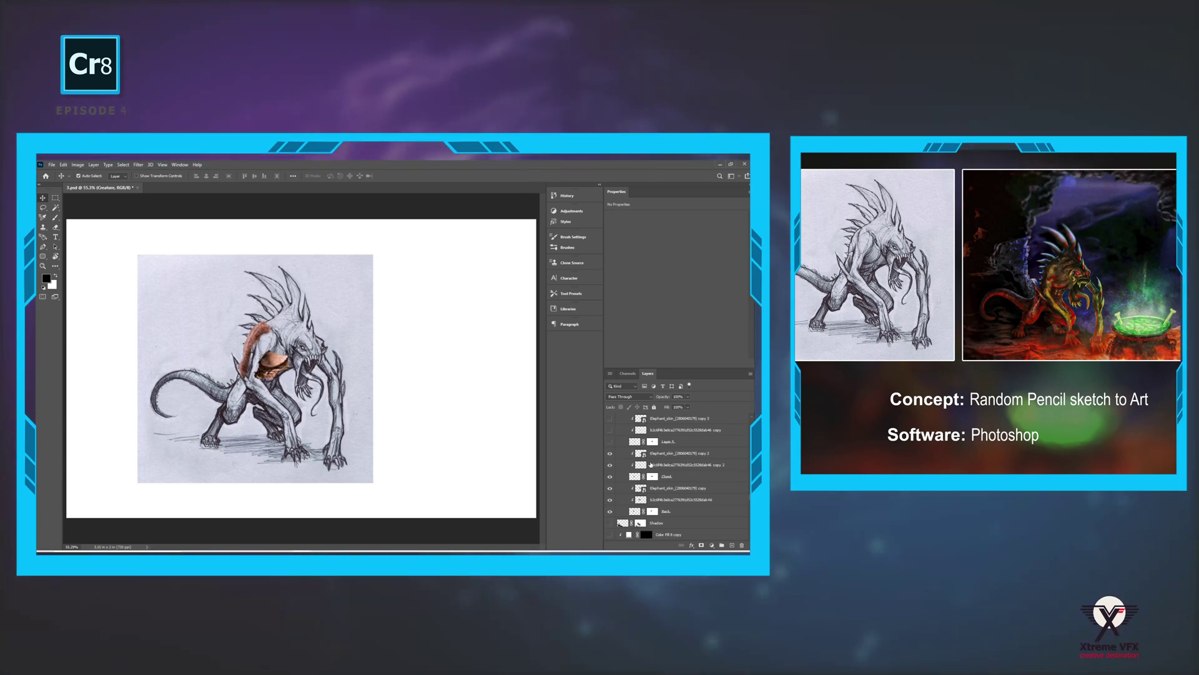
Step: Show the upper chest and stomach layers above Chest, together with their clipped skin texture layers
scroll(638, 465, "up", 1)
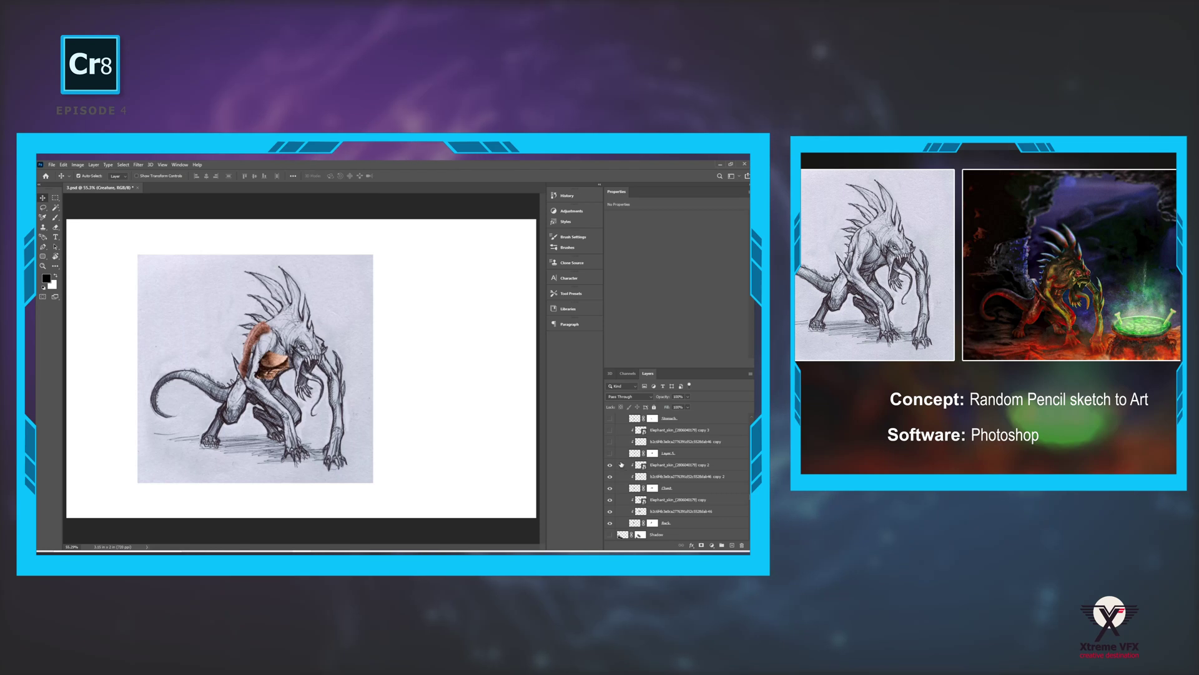
scroll(615, 472, "up", 2)
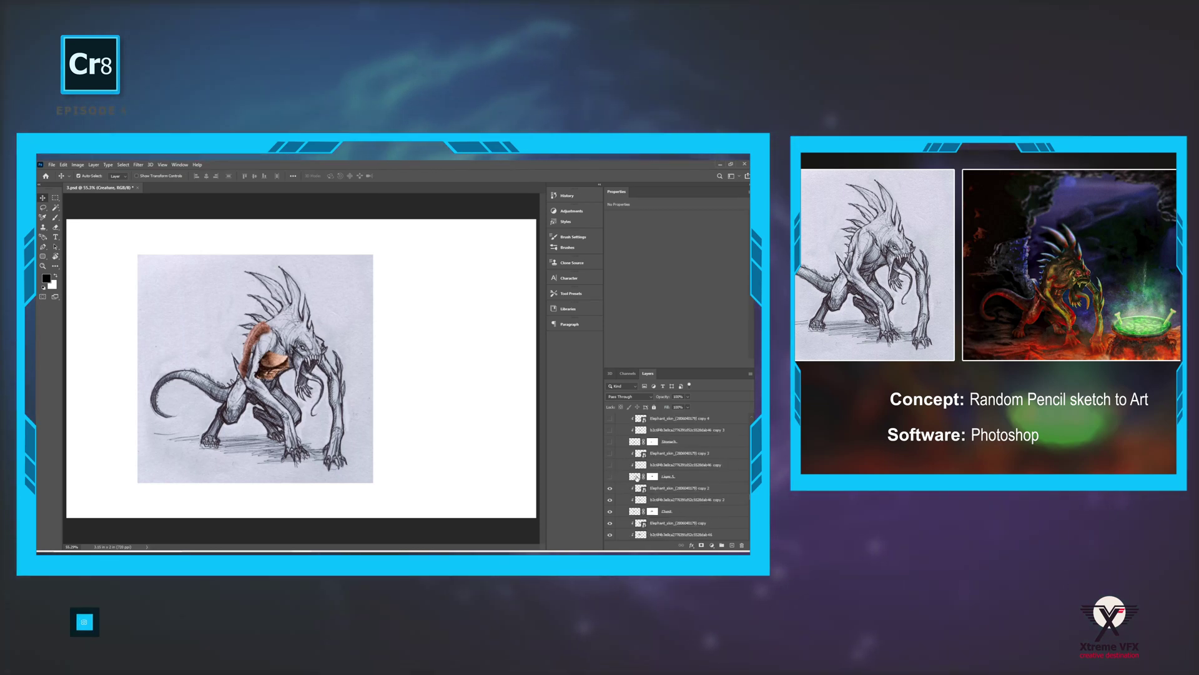
scroll(614, 507, "up", 2)
left_click(610, 500)
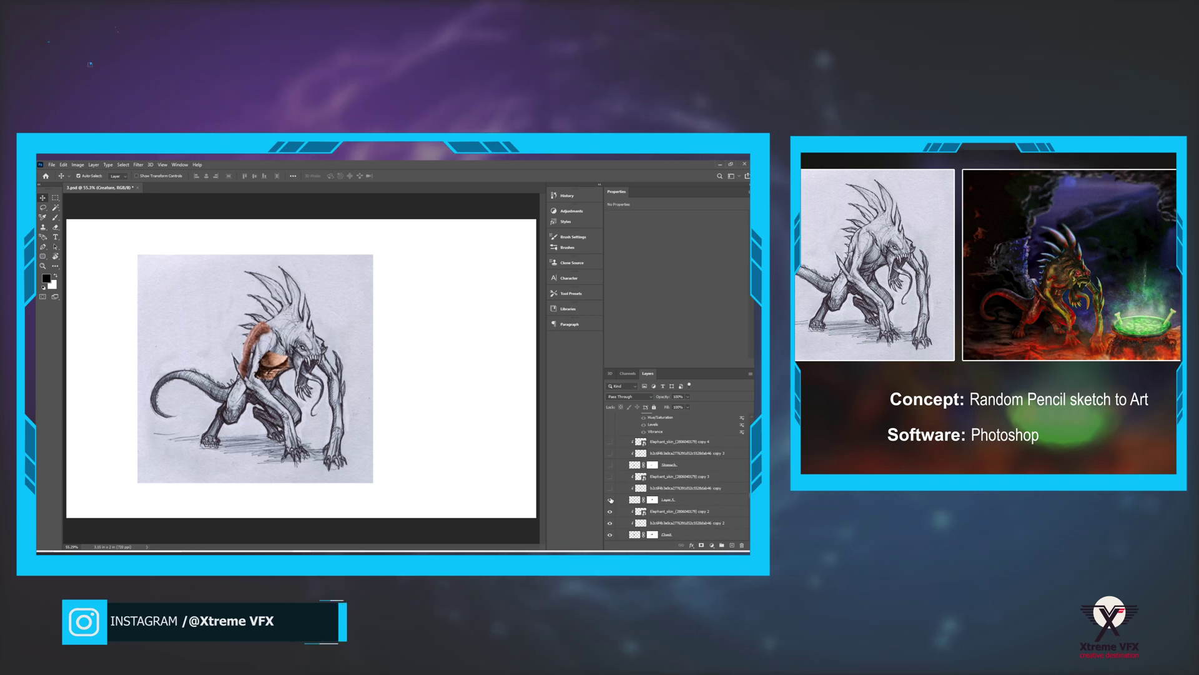
left_click(610, 487)
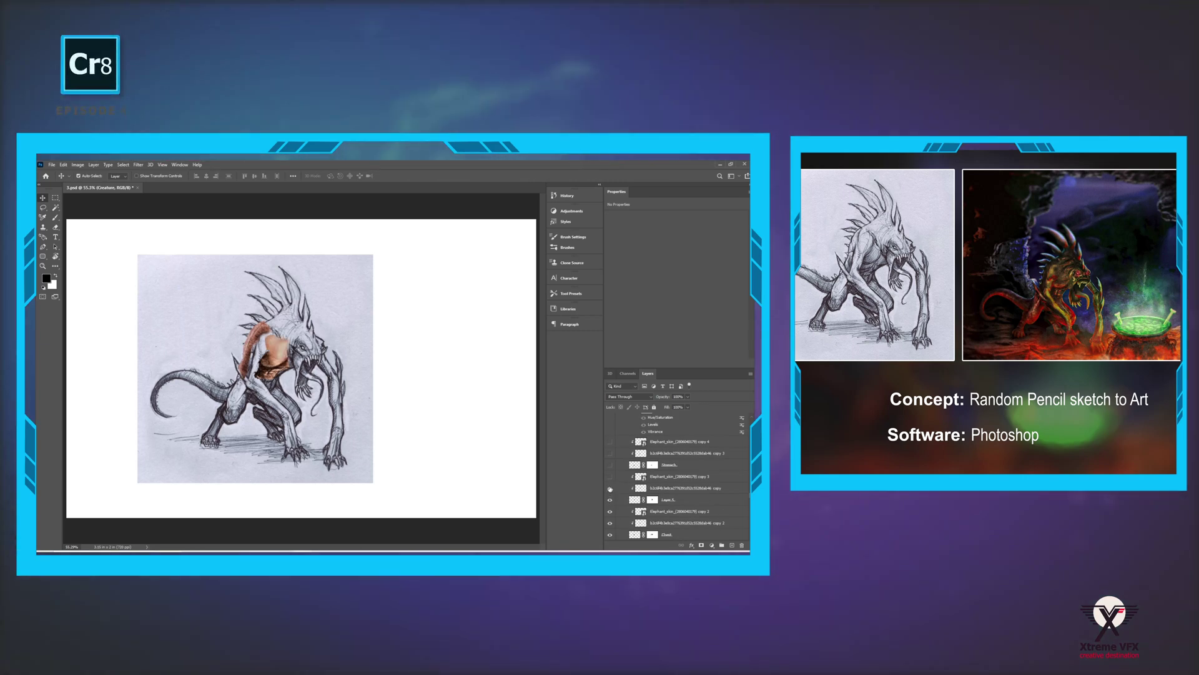
left_click(610, 453)
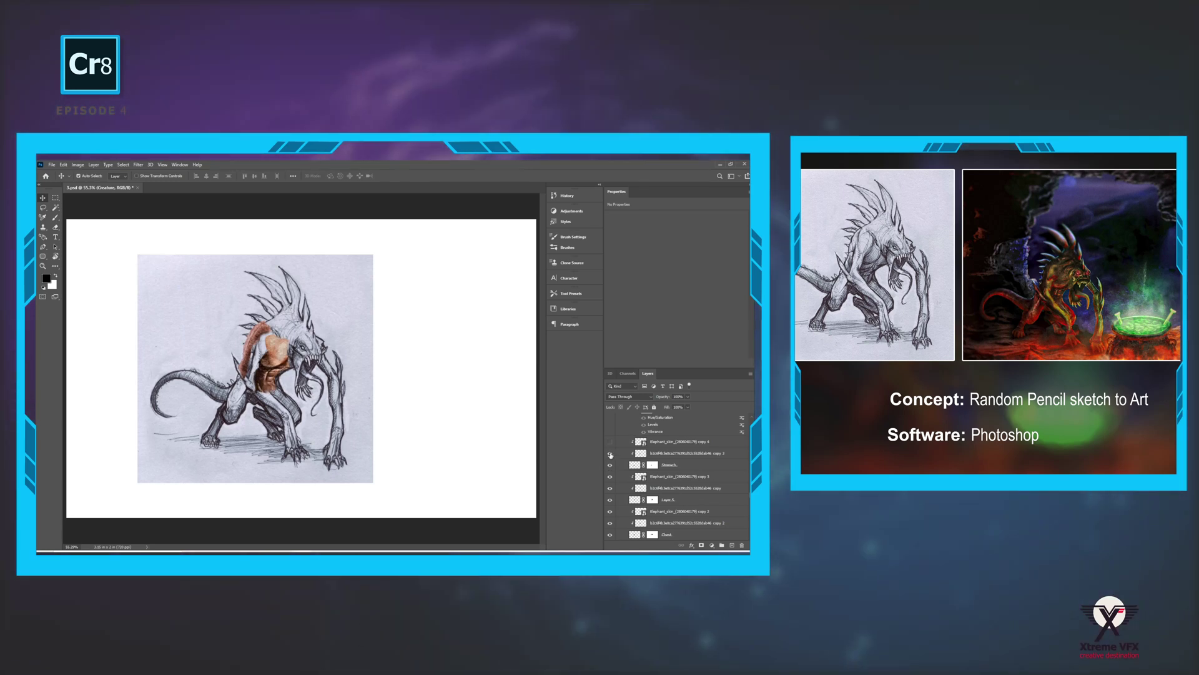
left_click(610, 442)
Step: Show the lower-leg layer with the smart filters and its clipped Levels 1 adjustment
scroll(674, 449, "up", 1)
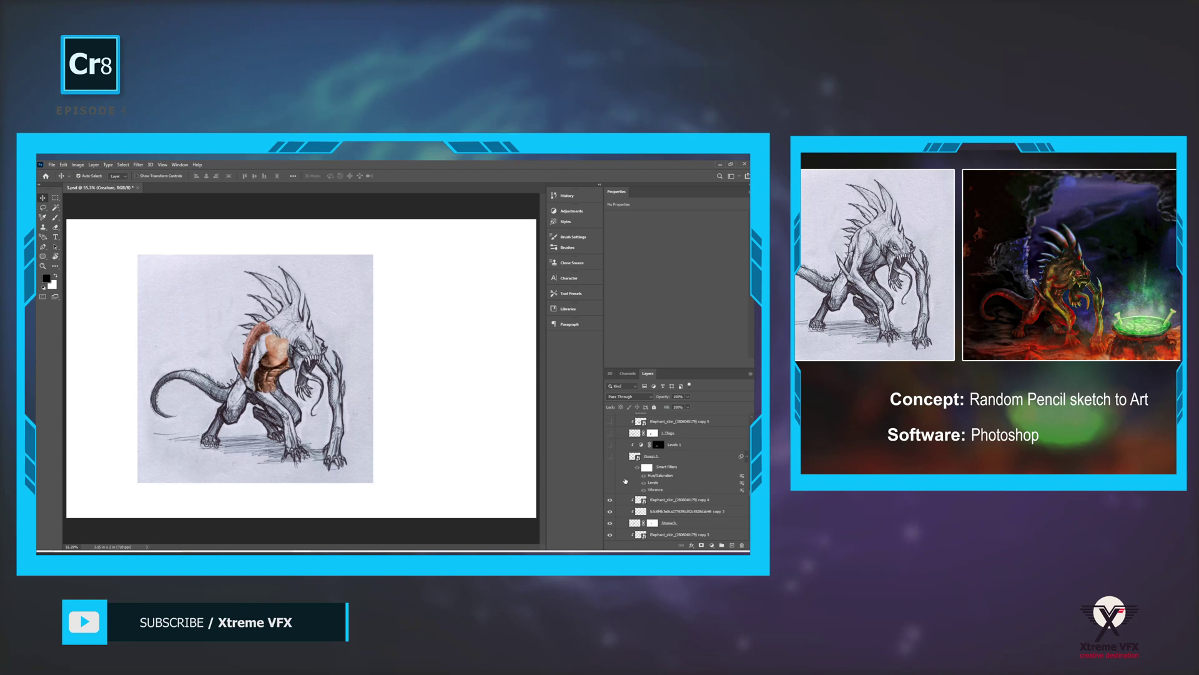
left_click(610, 456)
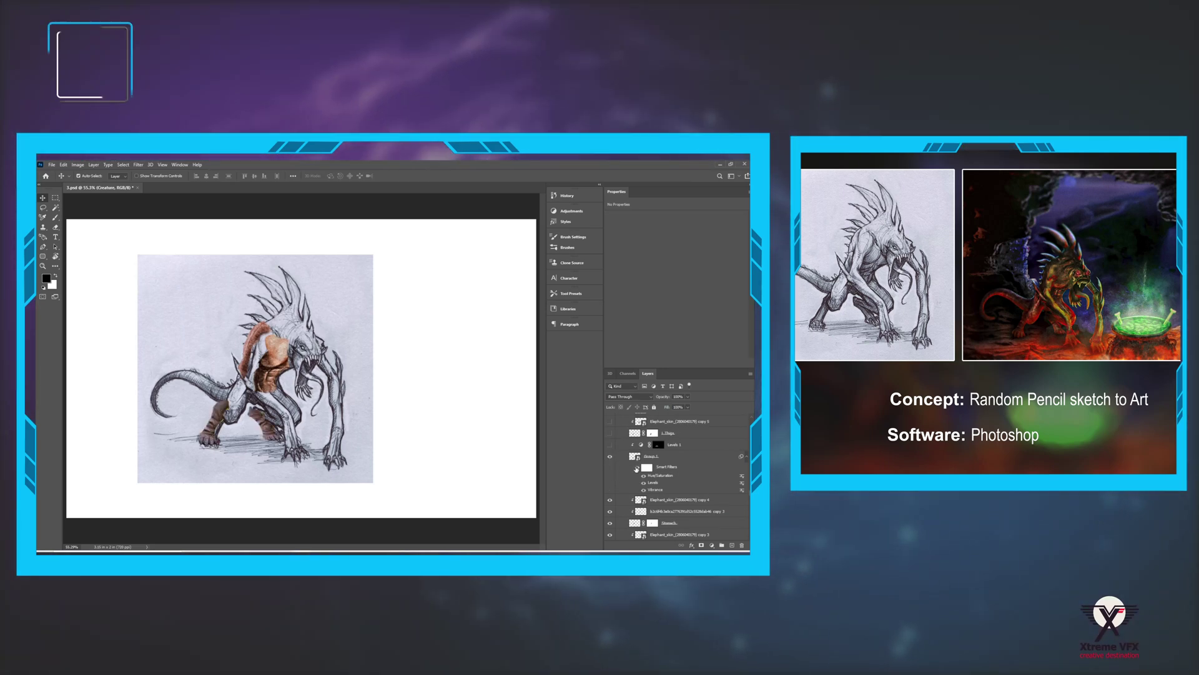
scroll(632, 475, "up", 1)
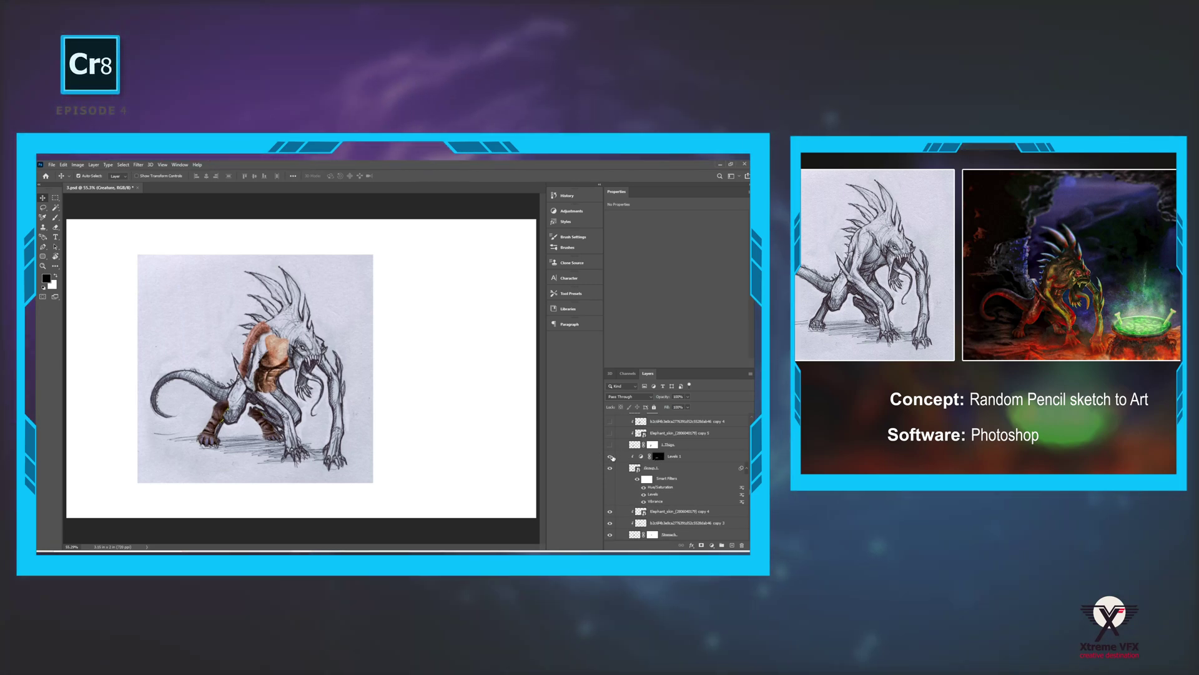
Step: Show the left thigh layer and the calf layer above it, along with their clipped skin textures
scroll(612, 473, "up", 3)
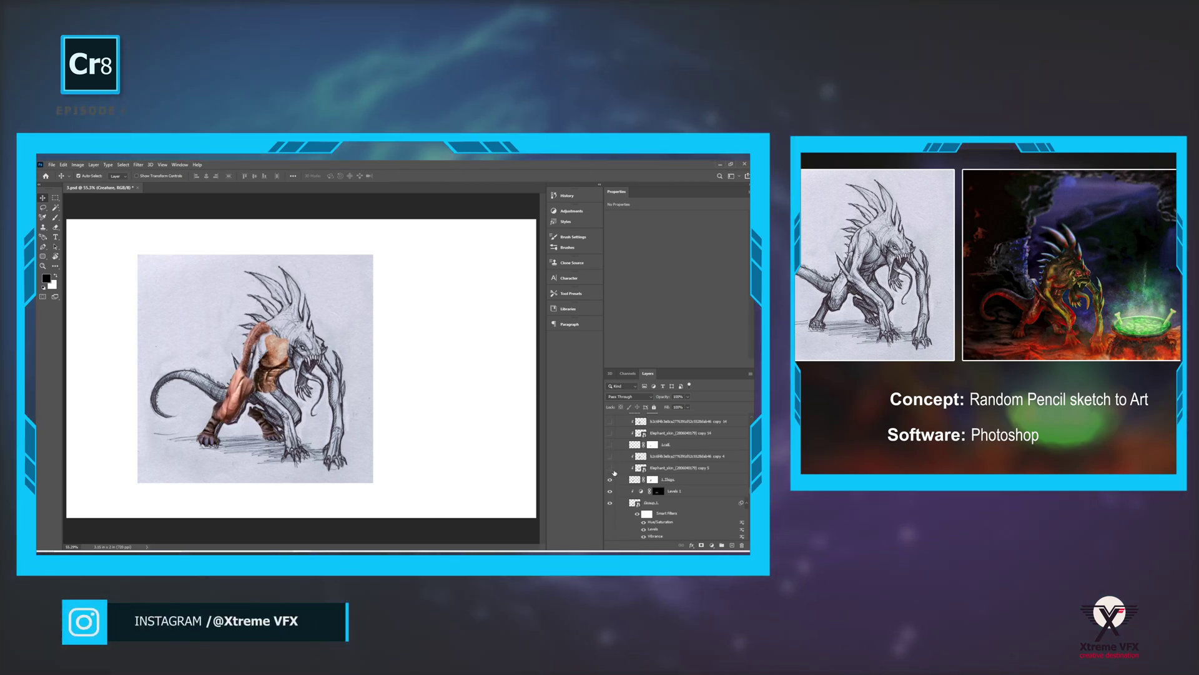
scroll(618, 467, "up", 2)
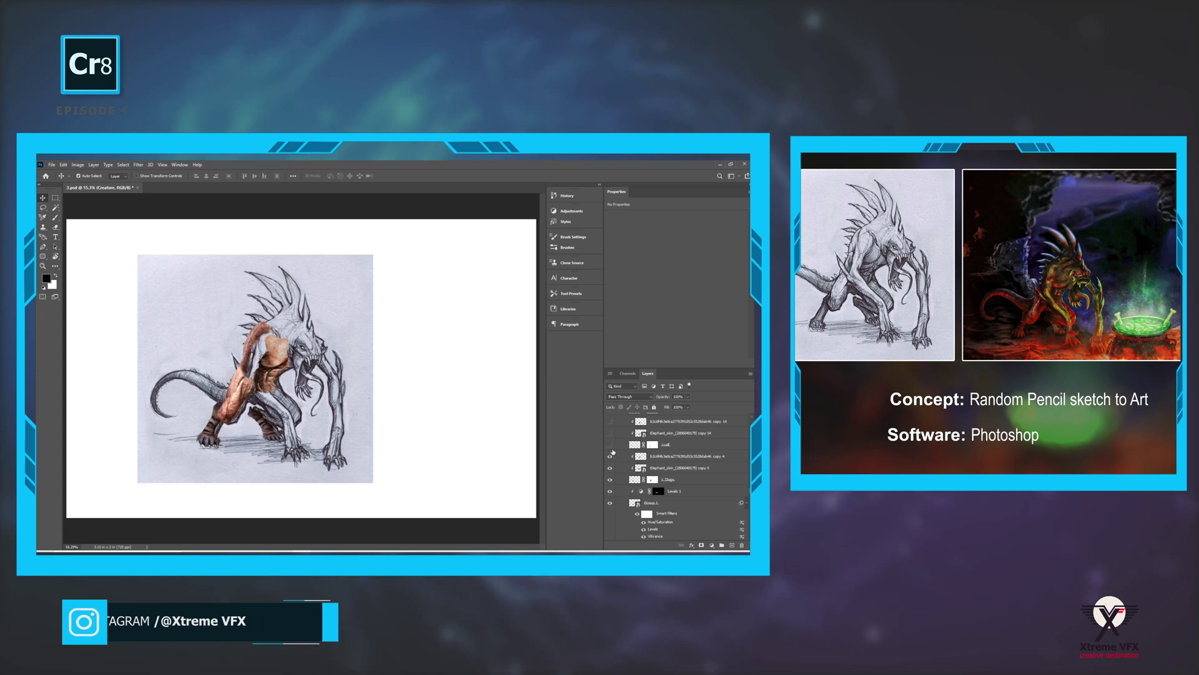
scroll(637, 475, "up", 1)
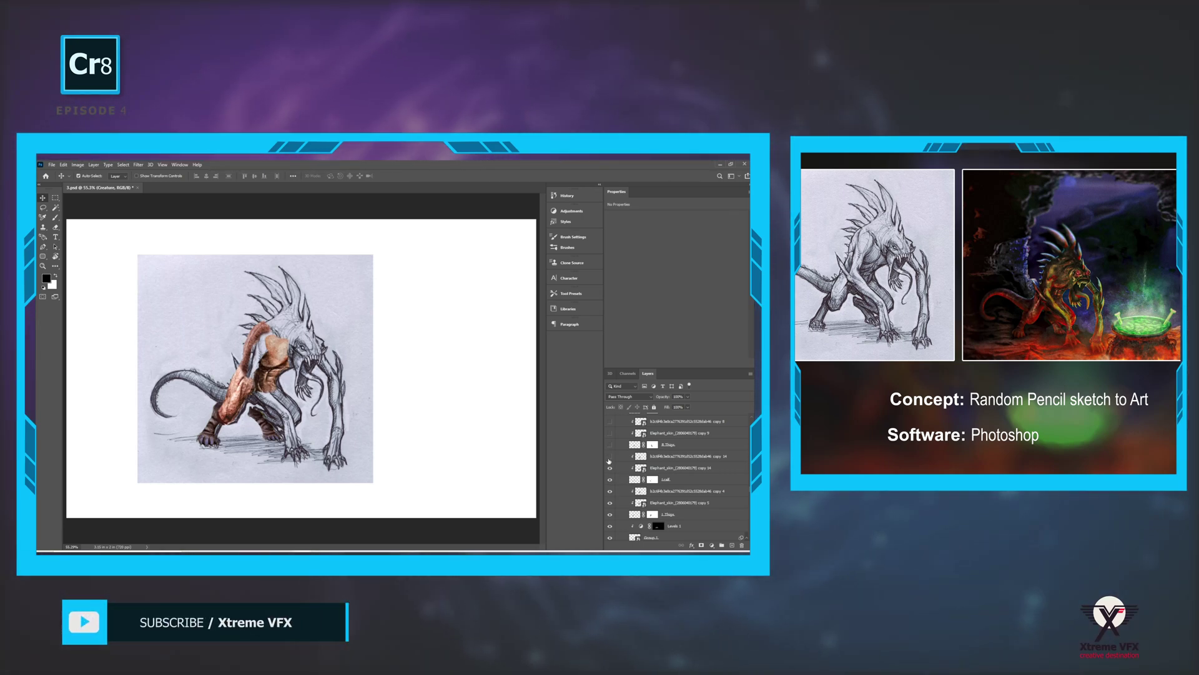
Step: Show the right-leg layers from thigh to calf, including their clipped skin textures and the Exposure 1 adjustment
left_click_drag(610, 457, 609, 441)
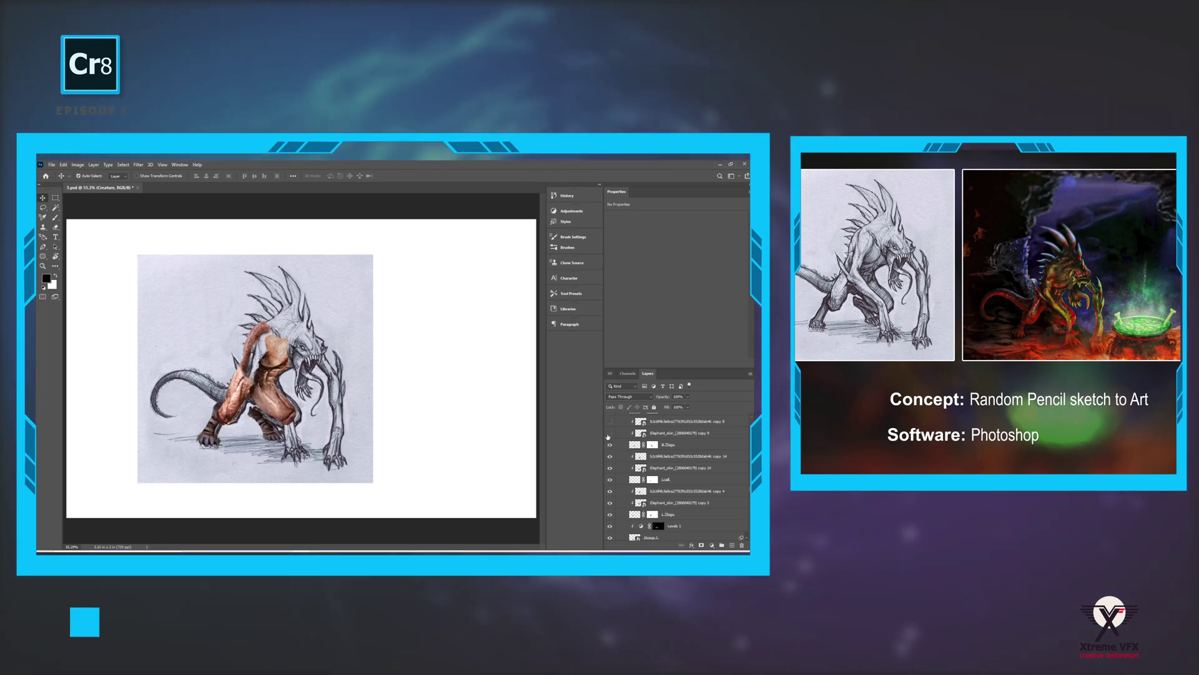
scroll(610, 431, "up", 1)
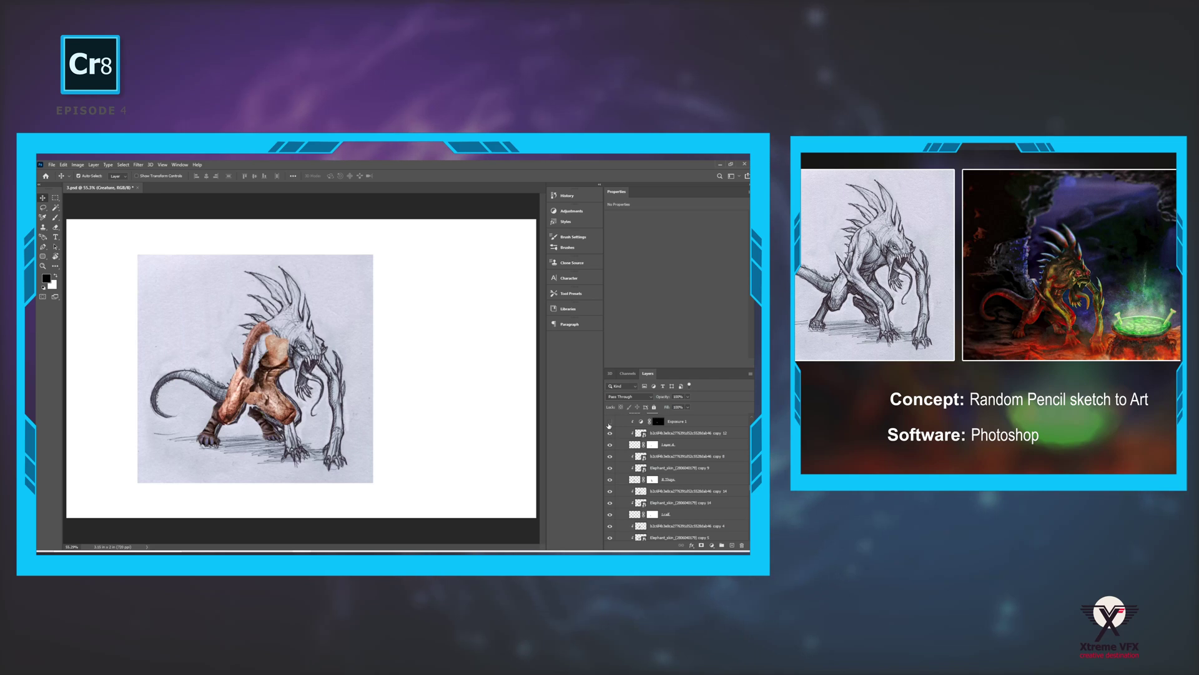
scroll(609, 431, "up", 1)
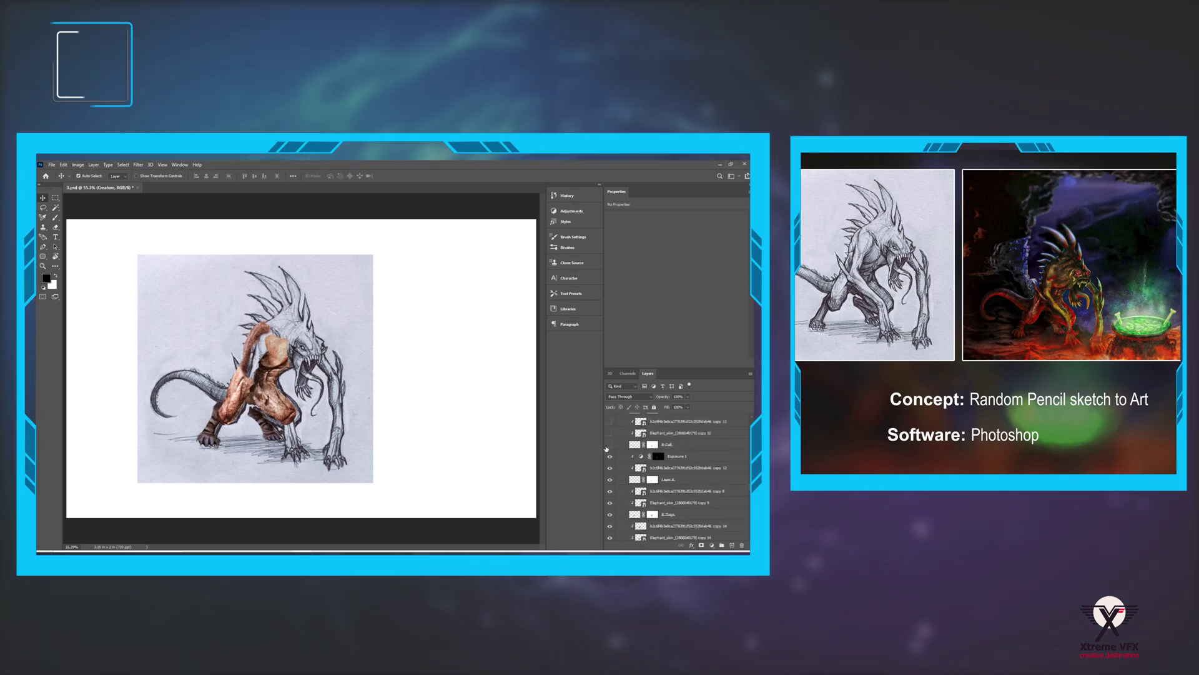
scroll(621, 465, "up", 1)
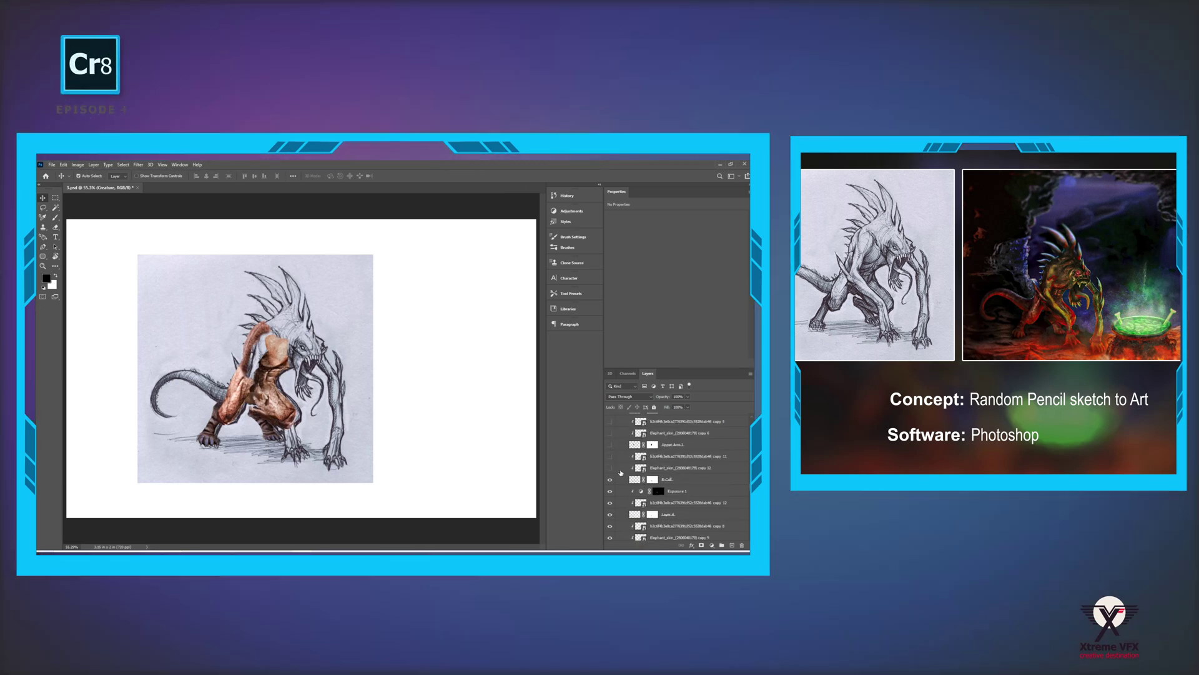
Step: Show the creature's upper arm, middle arm and forearm layers with their clipped skin textures
left_click_drag(610, 460, 610, 434)
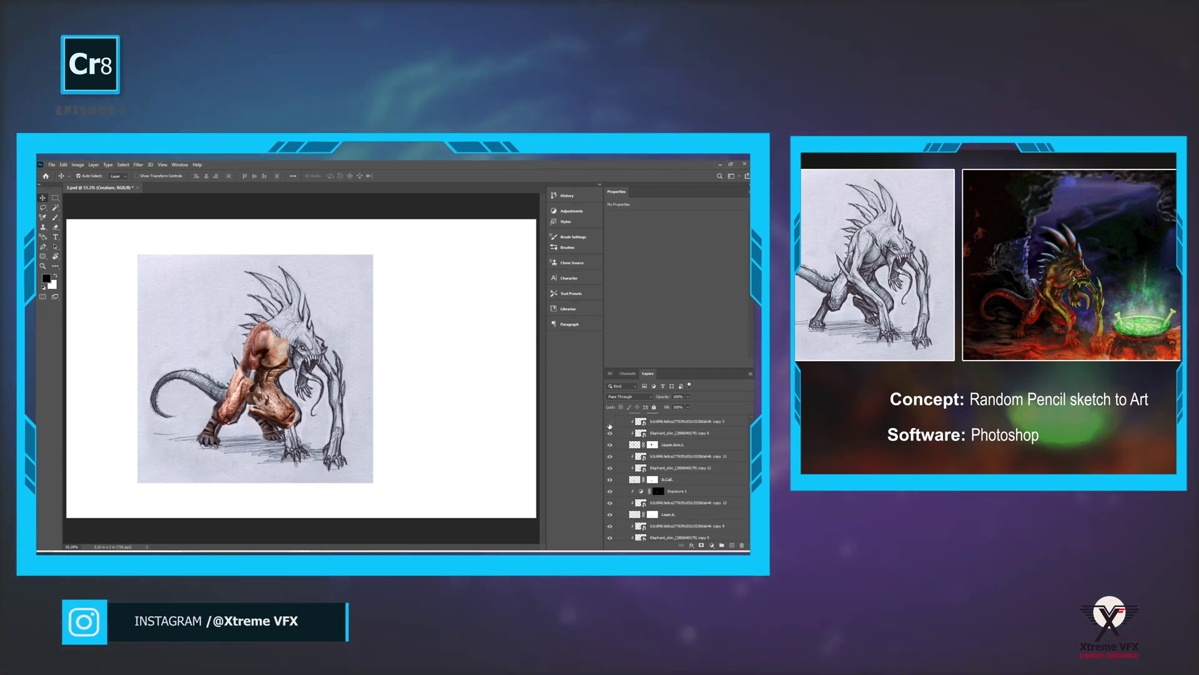
scroll(621, 448, "up", 1)
left_click_drag(610, 432, 610, 421)
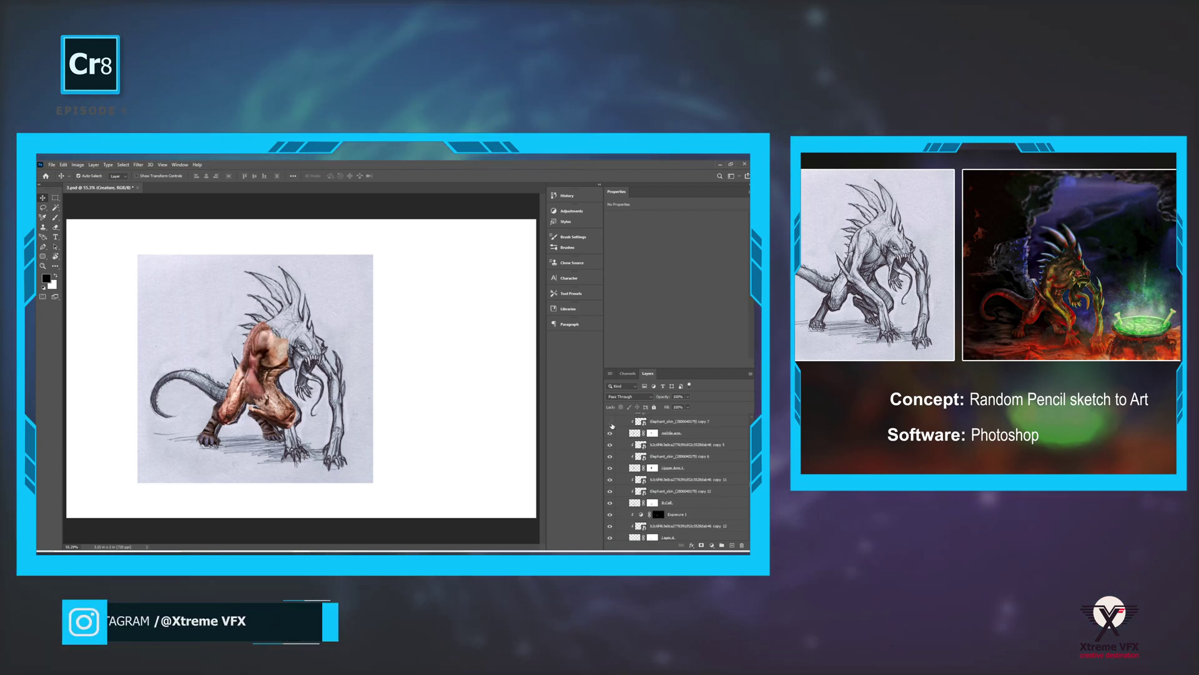
scroll(622, 458, "up", 2)
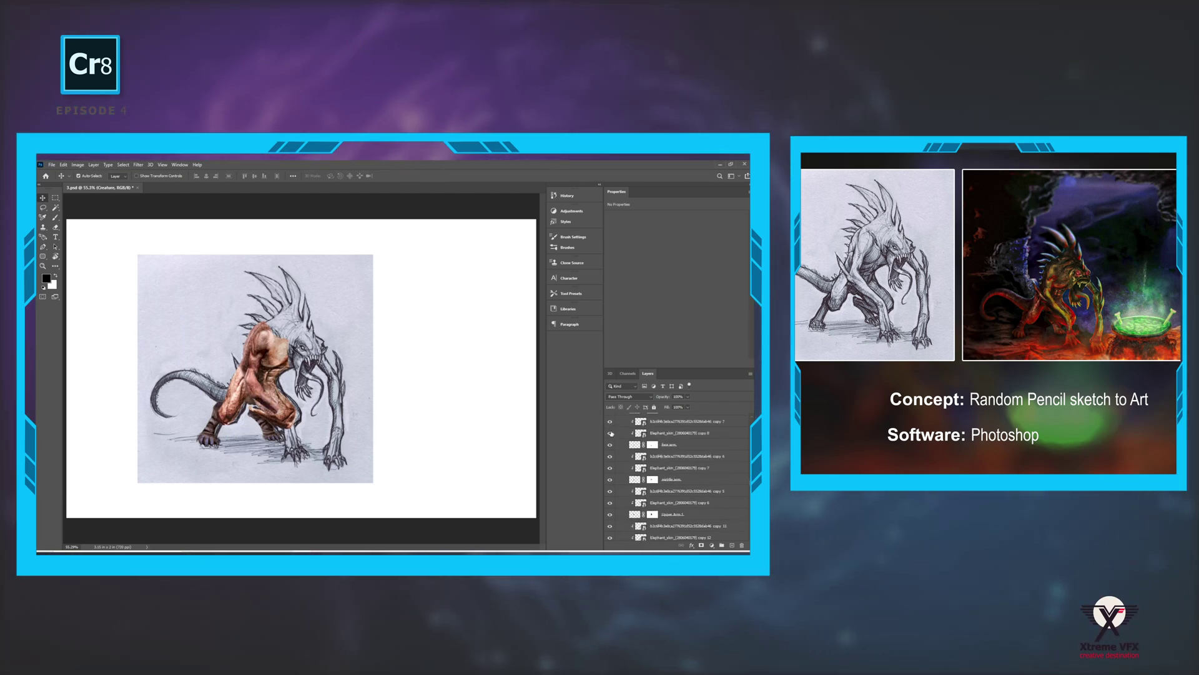
Step: Show the upper-arm layers of the creature's front arm beside its head, including their clipped skin textures
scroll(610, 437, "up", 2)
left_click_drag(611, 467, 612, 437)
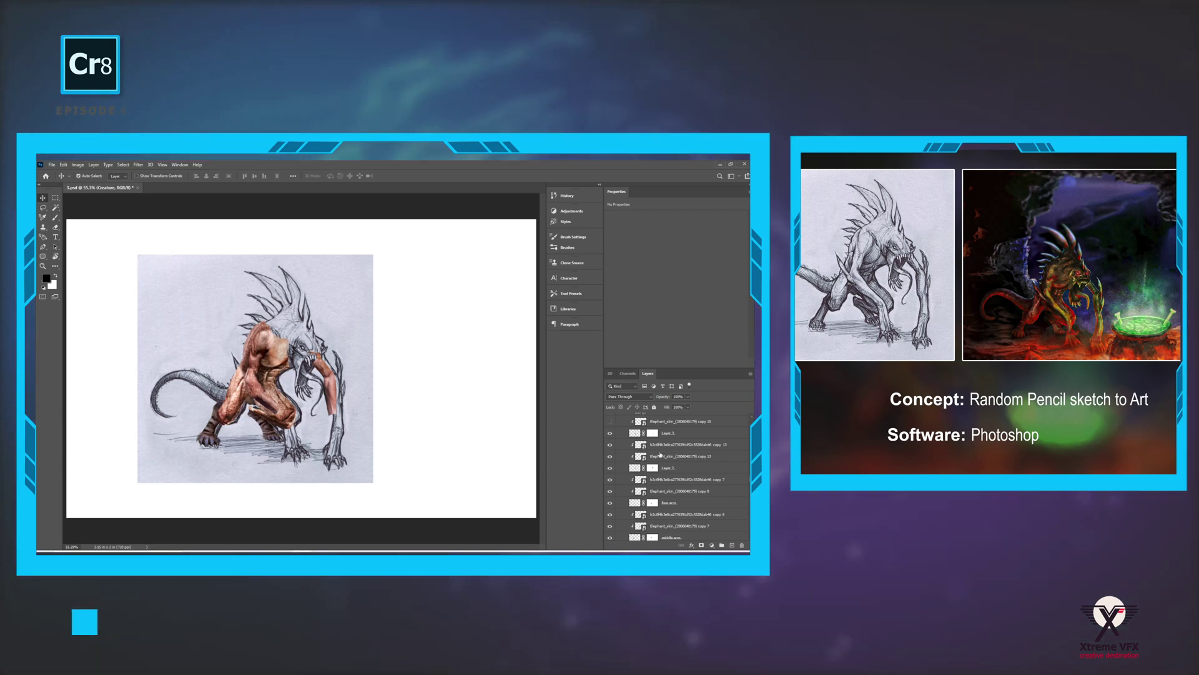
scroll(657, 489, "up", 1)
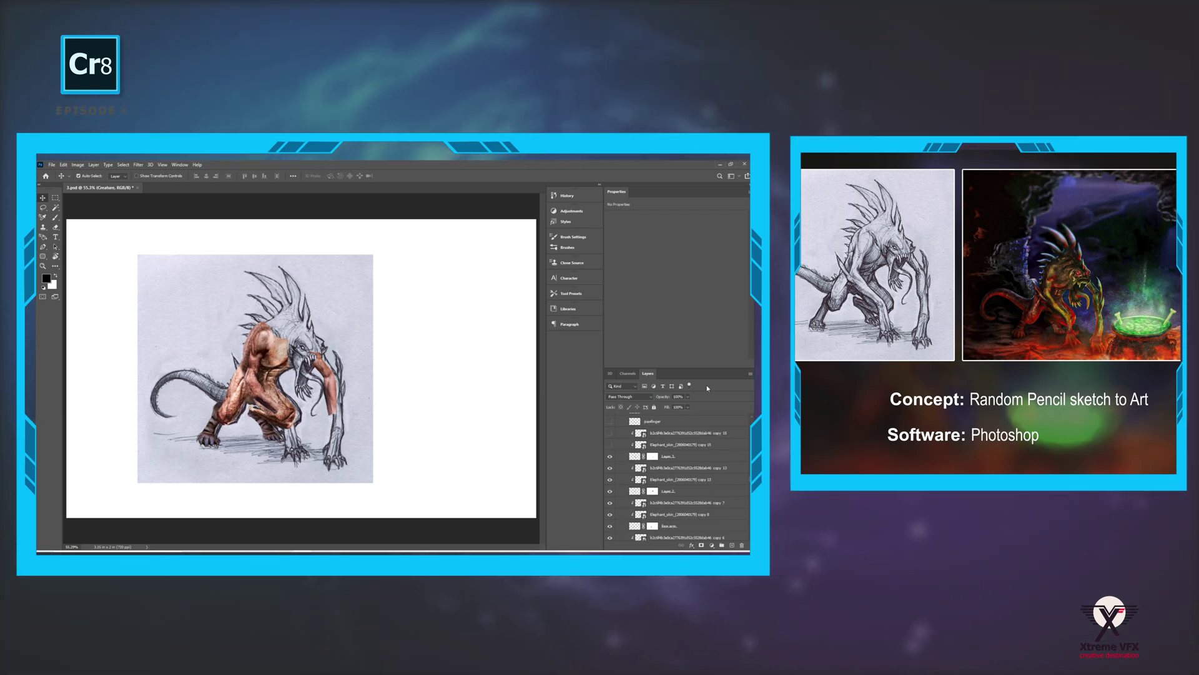
left_click(609, 444)
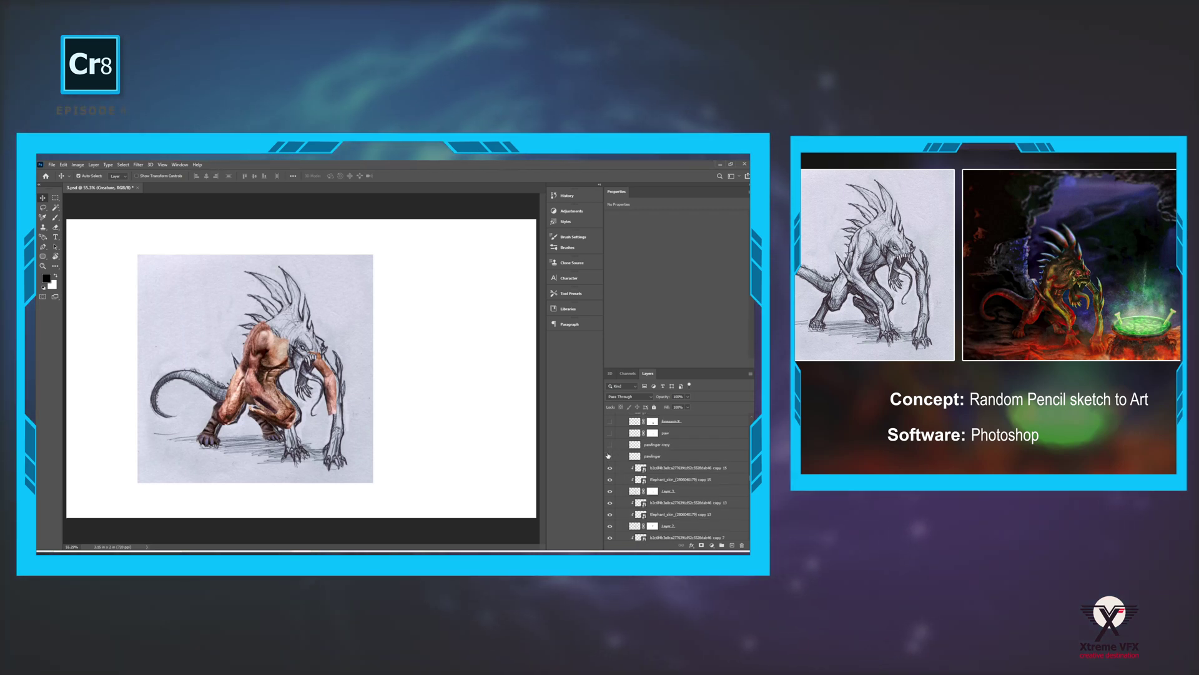
Step: Show the pawfinger, pawfinger copy, paw and forearm layers, along with the forearm's clipped skin textures
left_click_drag(610, 446, 611, 457)
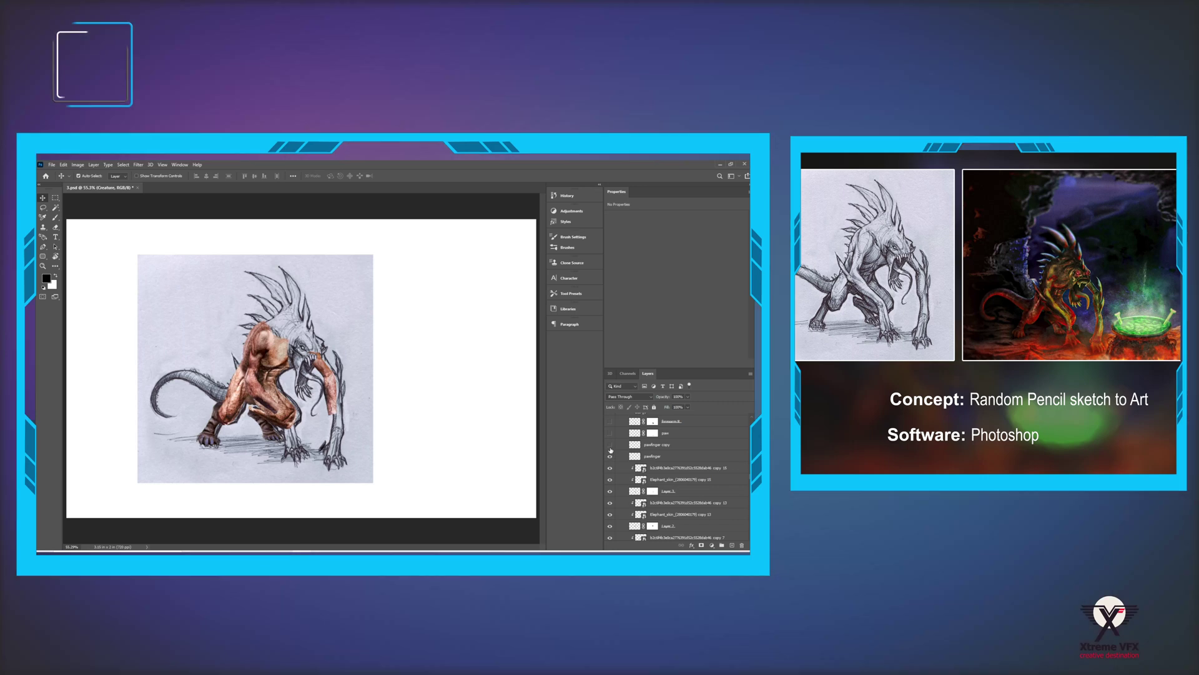
scroll(624, 459, "up", 3)
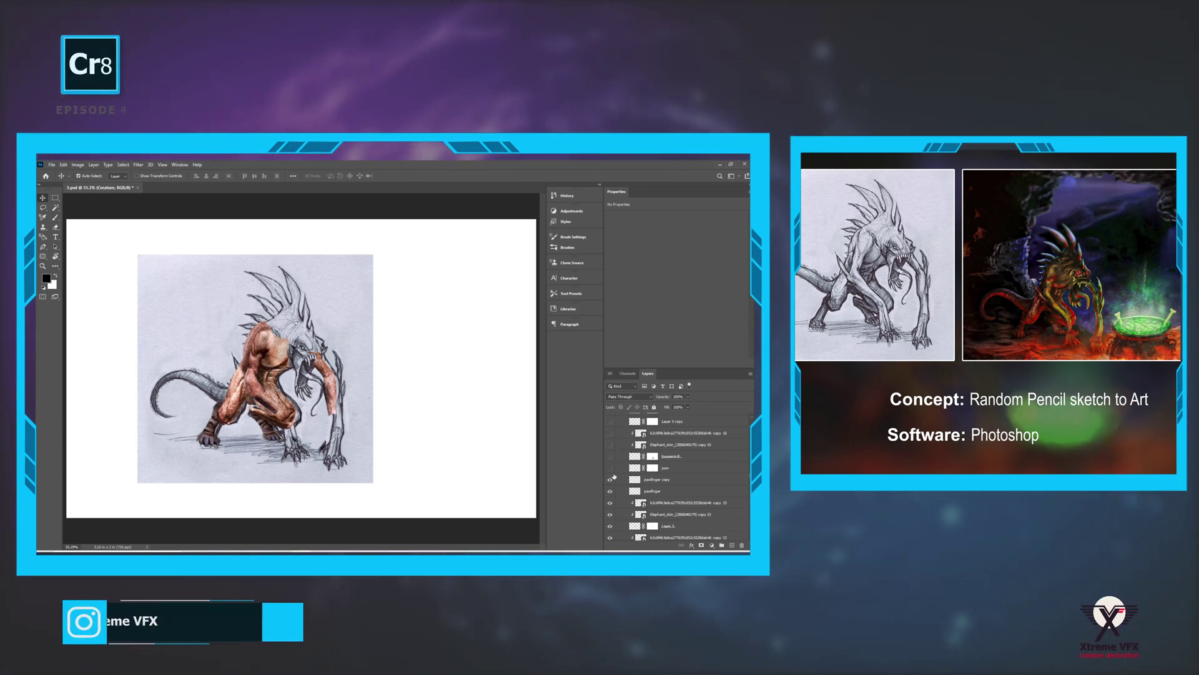
scroll(610, 480, "up", 1)
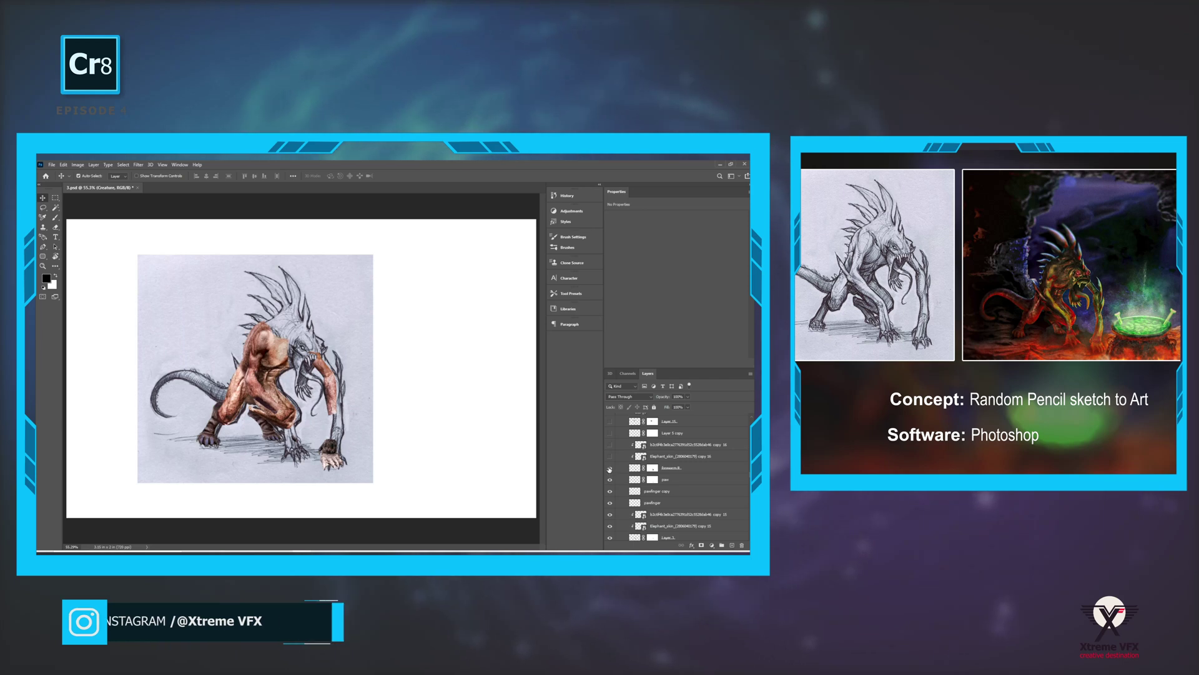
left_click(610, 468)
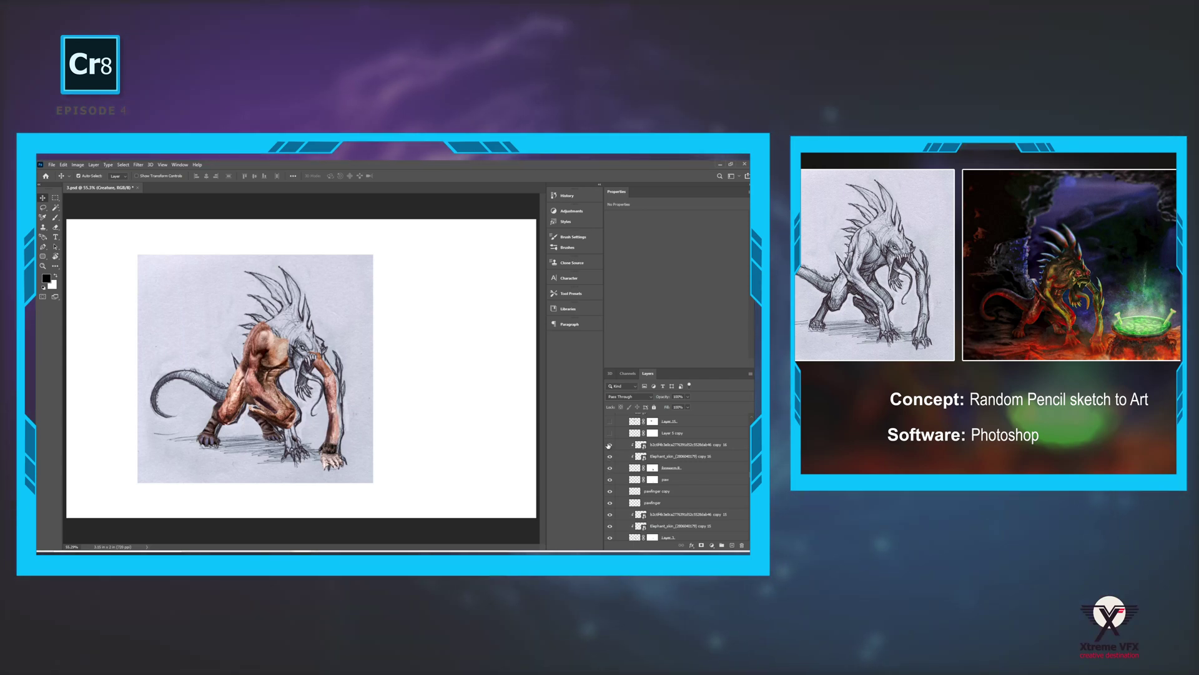
Step: Show the upper-back and shoulder layers with their clipped skin textures and the Levels 7 adjustment
left_click(609, 422)
scroll(625, 454, "up", 1)
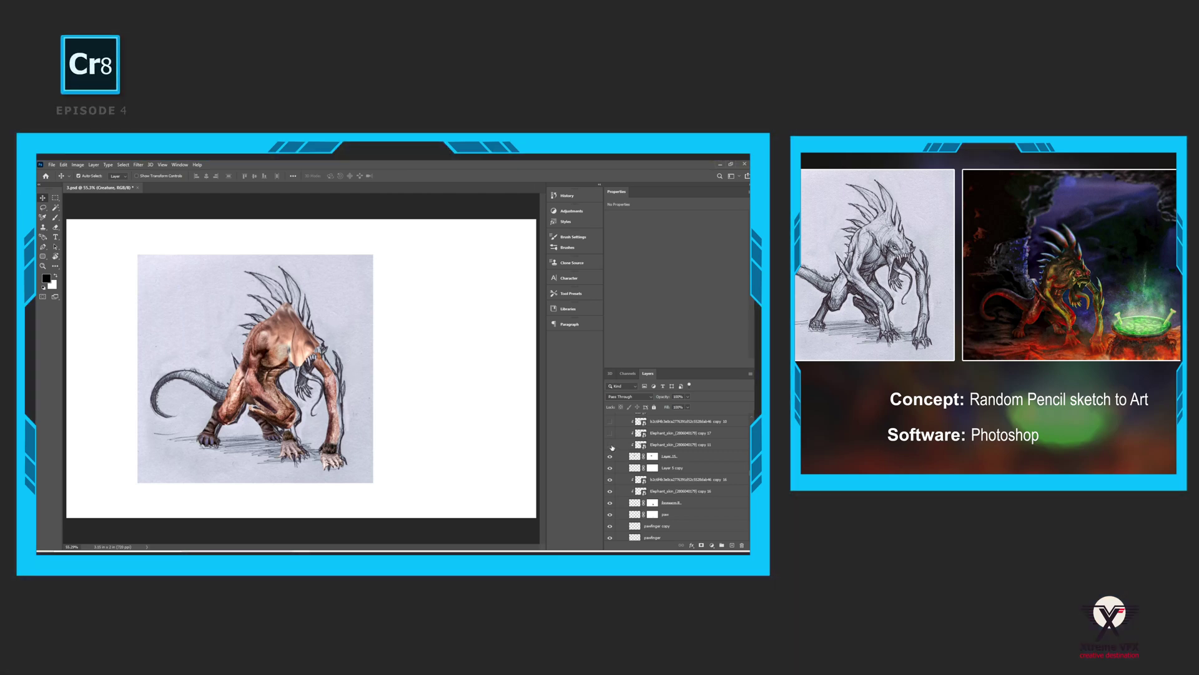
scroll(615, 467, "up", 1)
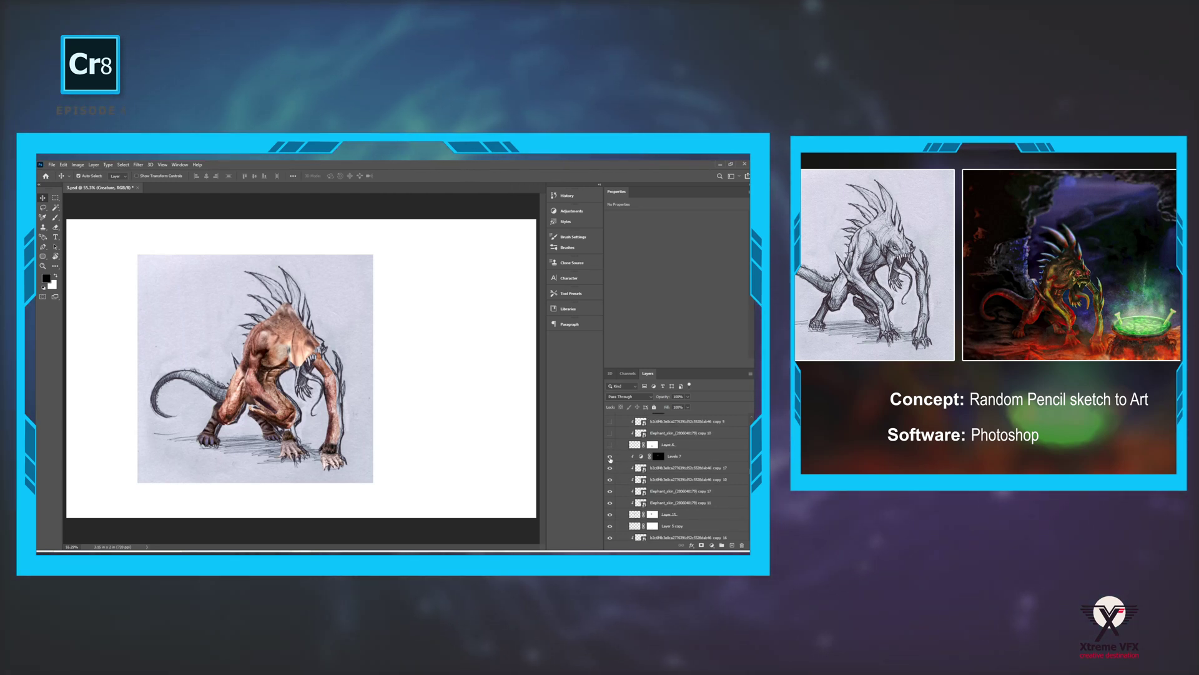
Step: Show Layer 6 with its clipped skin textures and Exposure 2 adjustment, plus the tail layer above it
left_click(610, 444)
scroll(622, 462, "up", 1)
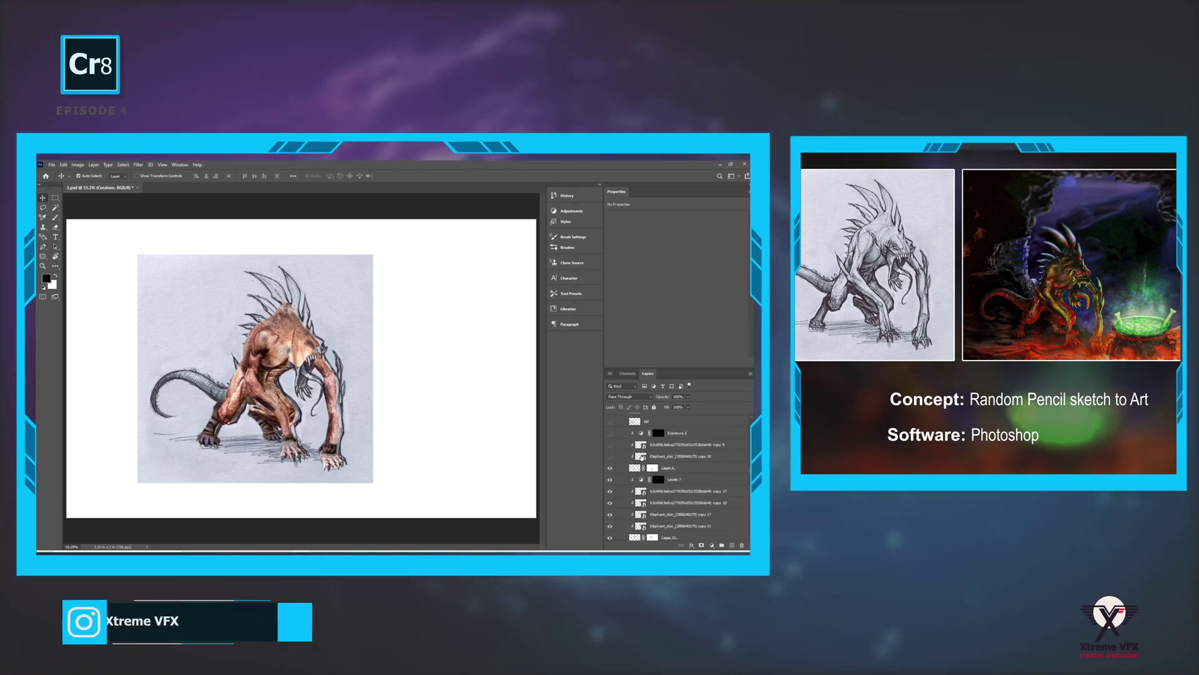
left_click(610, 468)
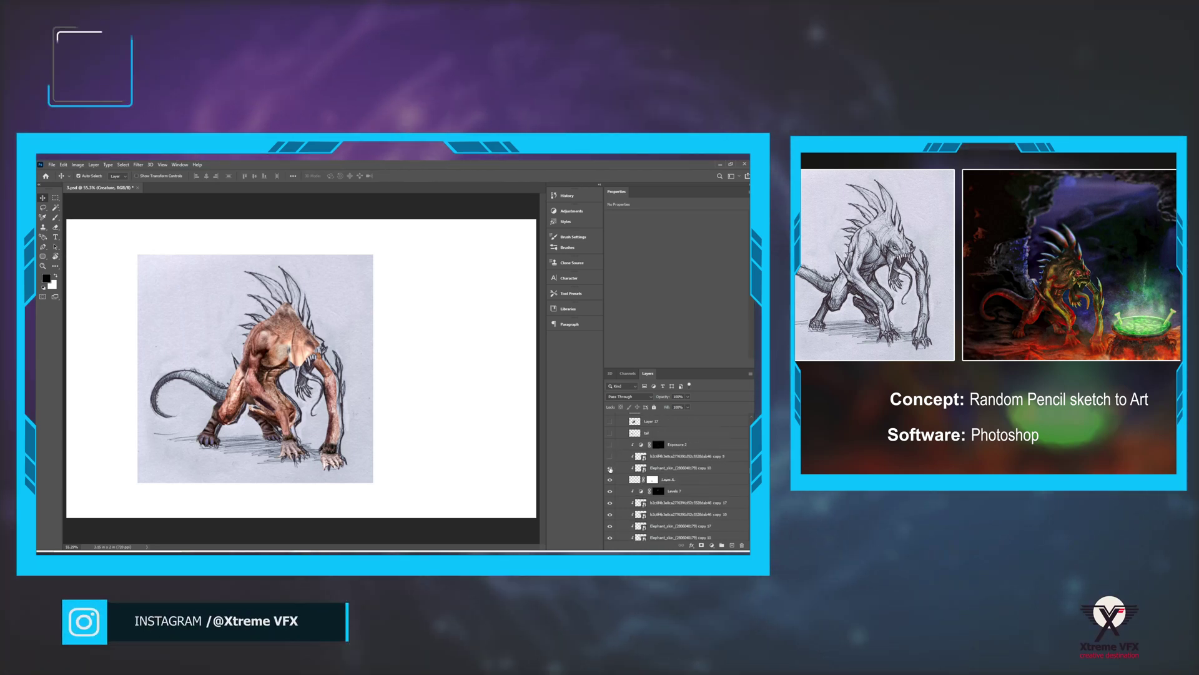
left_click(611, 456)
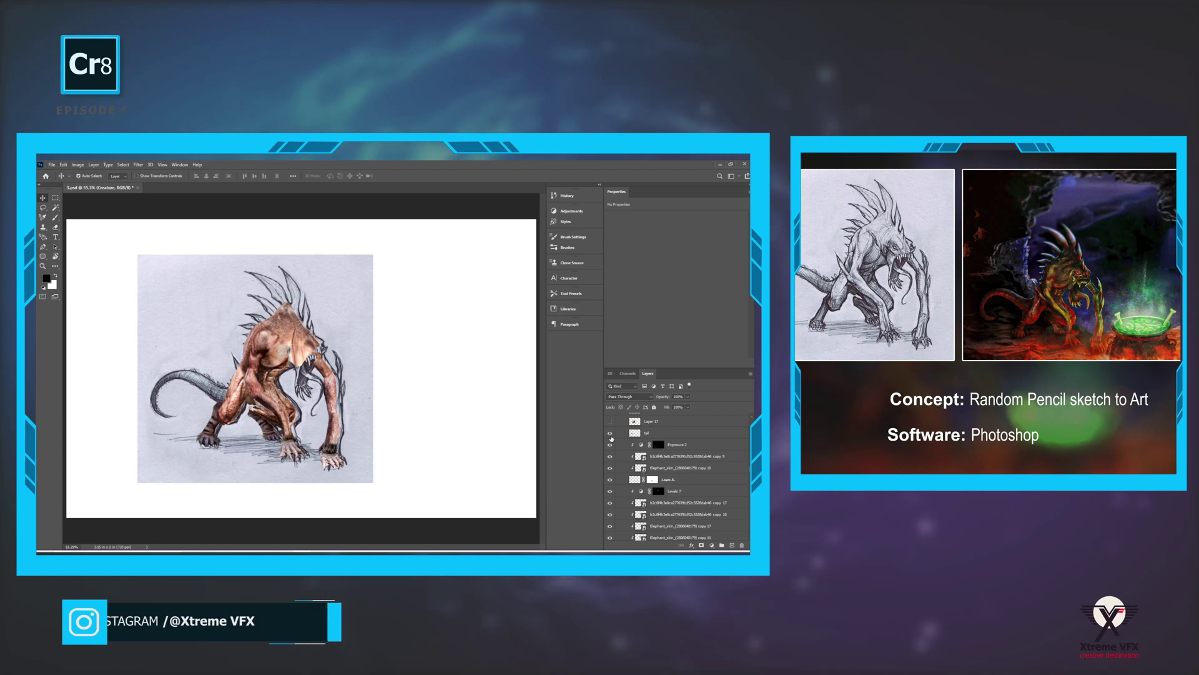
scroll(612, 445, "up", 1)
left_click(609, 456)
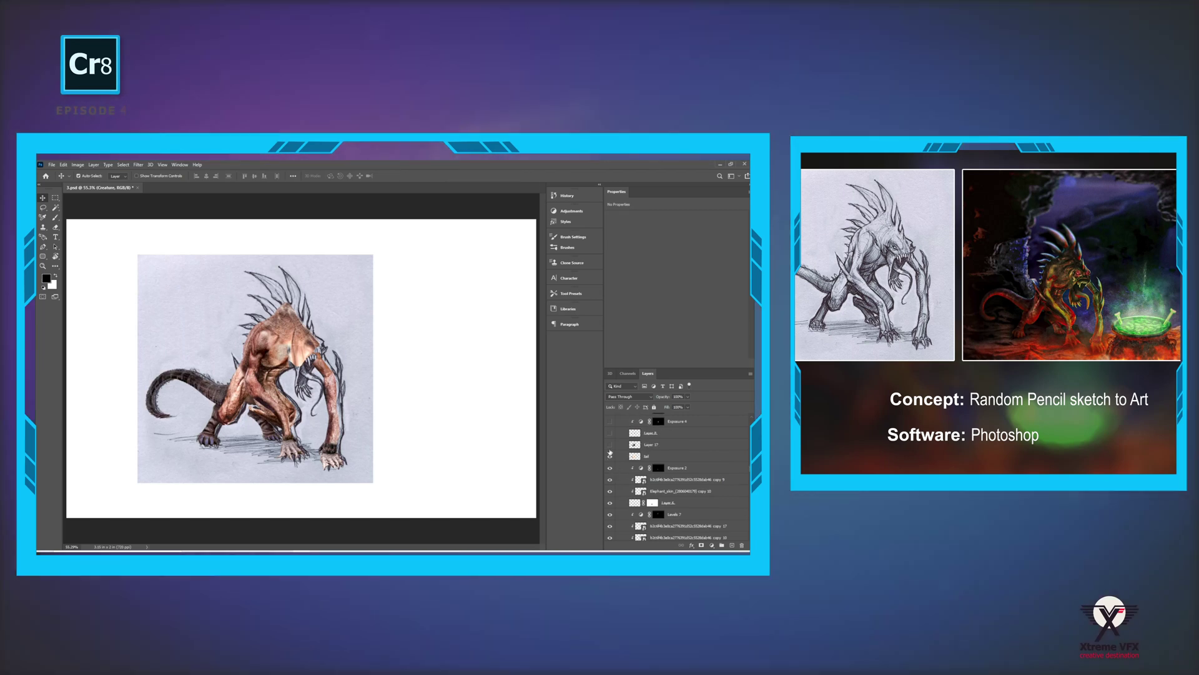
Step: Preview Layer 17, leave it hidden, and show the open-mouth layer above it
left_click(610, 444)
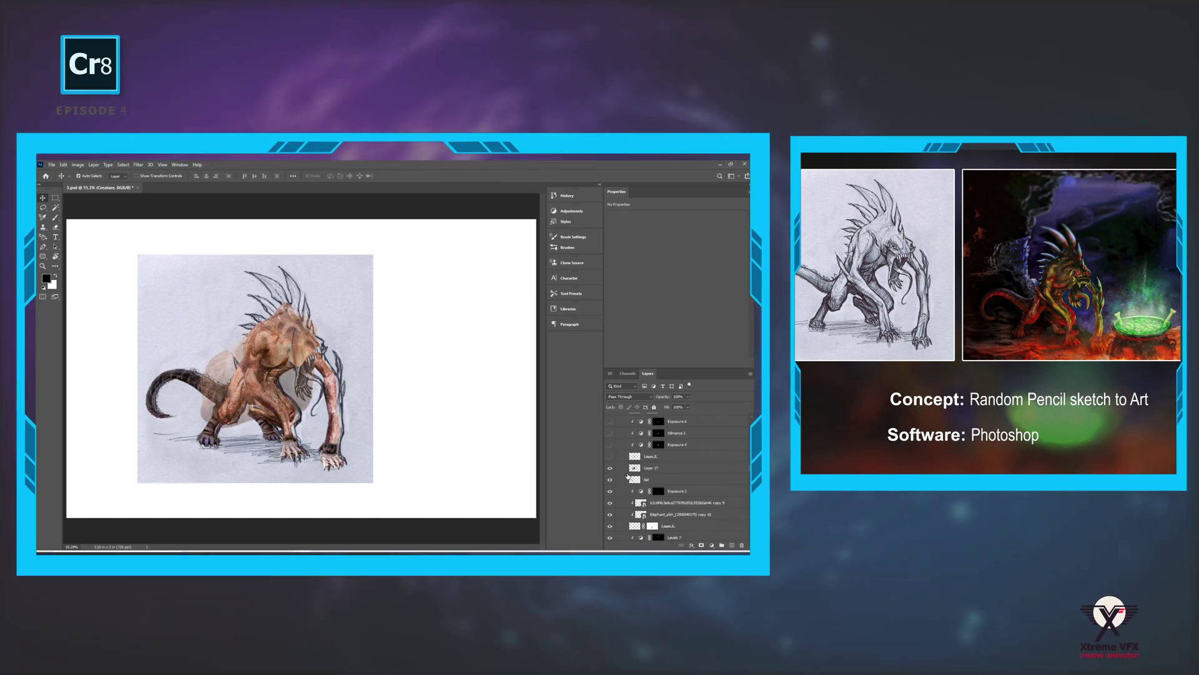
scroll(624, 479, "up", 1)
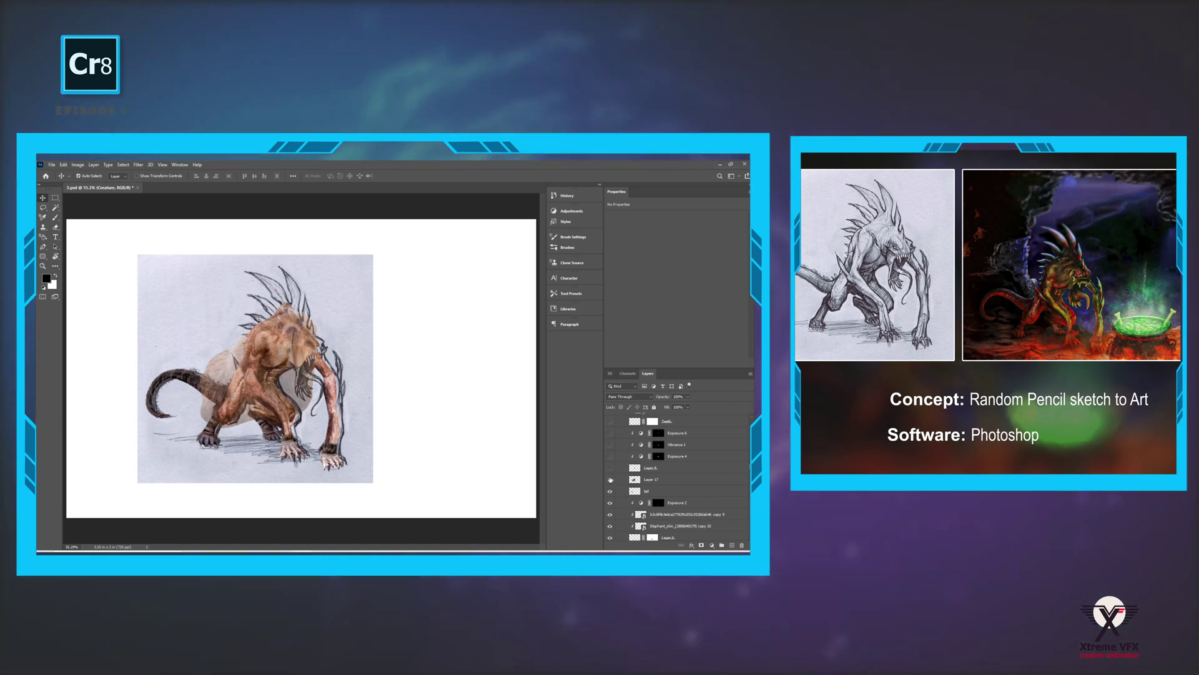
left_click(610, 479)
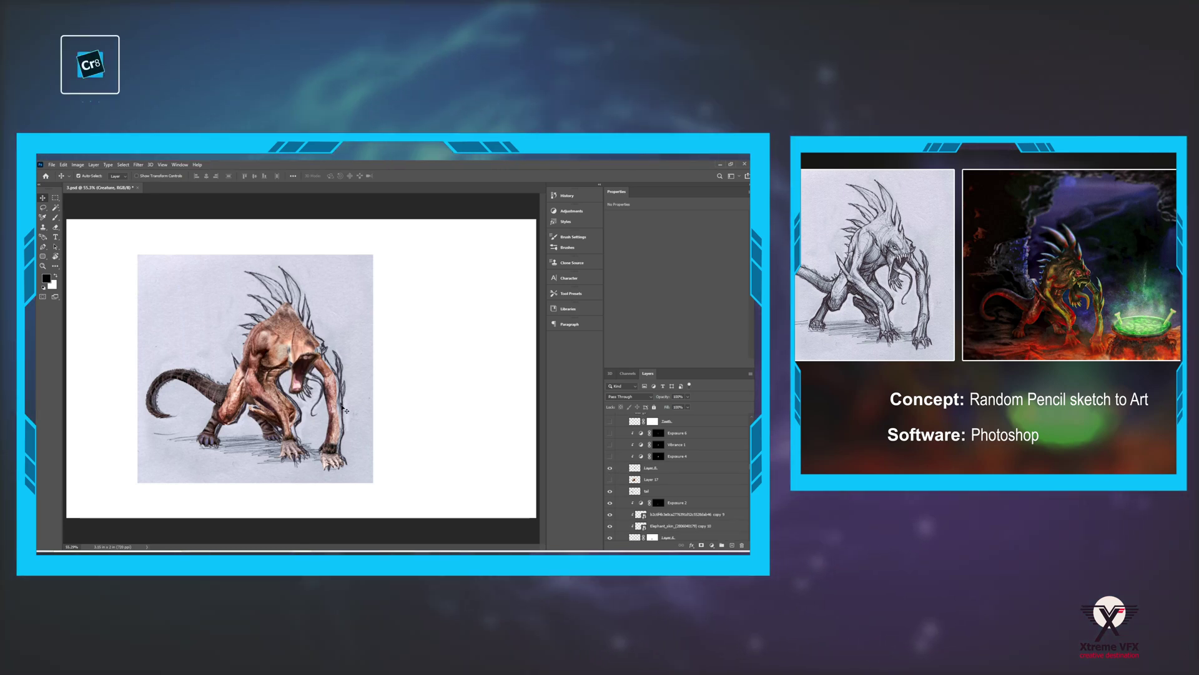
Step: Compare the mouth layer on and off, and show its clipped Exposure and Vibrance adjustments
scroll(350, 390, "up", 5)
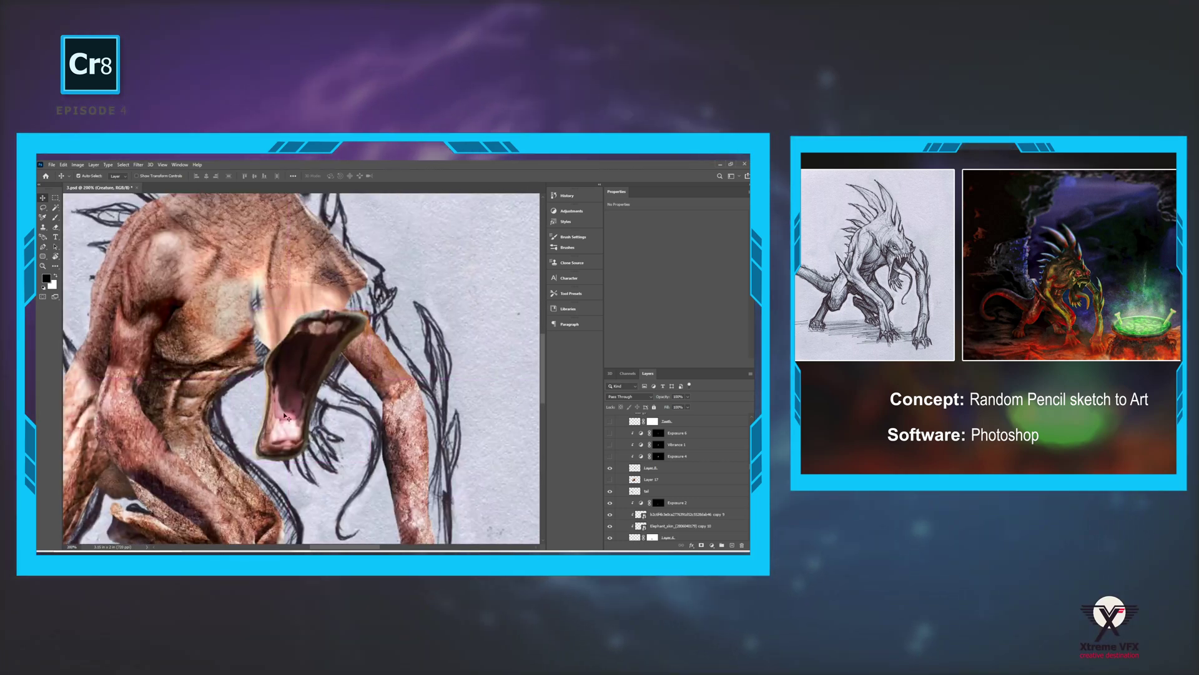
left_click(611, 468)
left_click(610, 468)
left_click(610, 457)
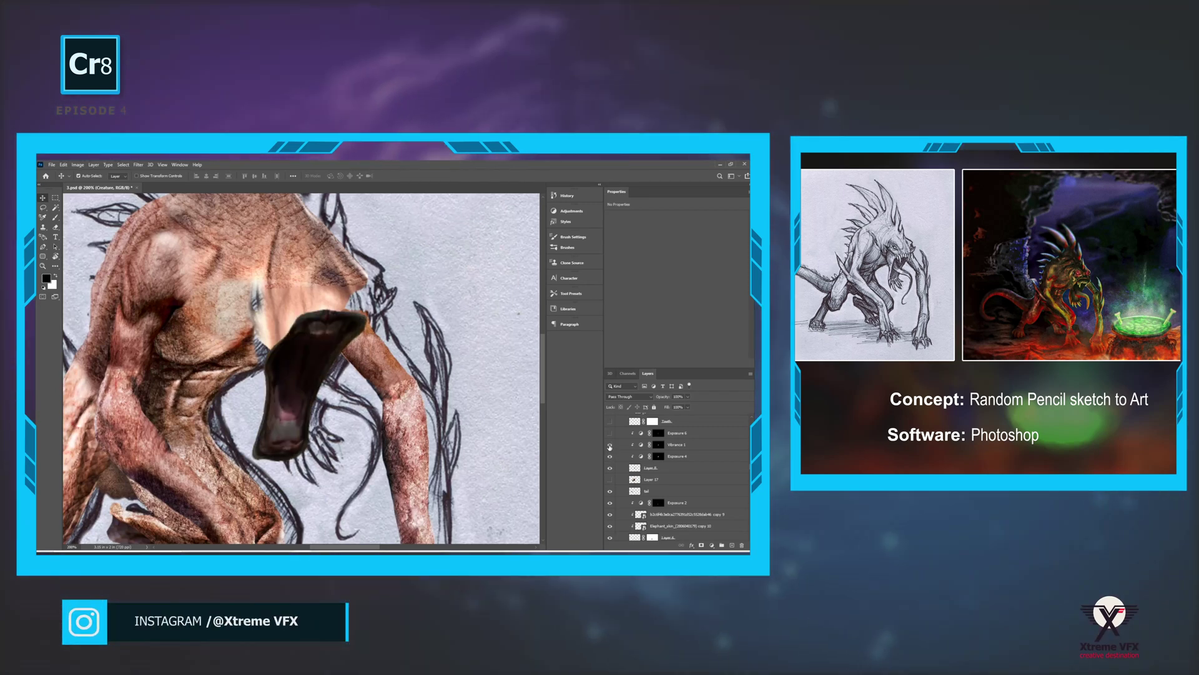
scroll(611, 471, "up", 2)
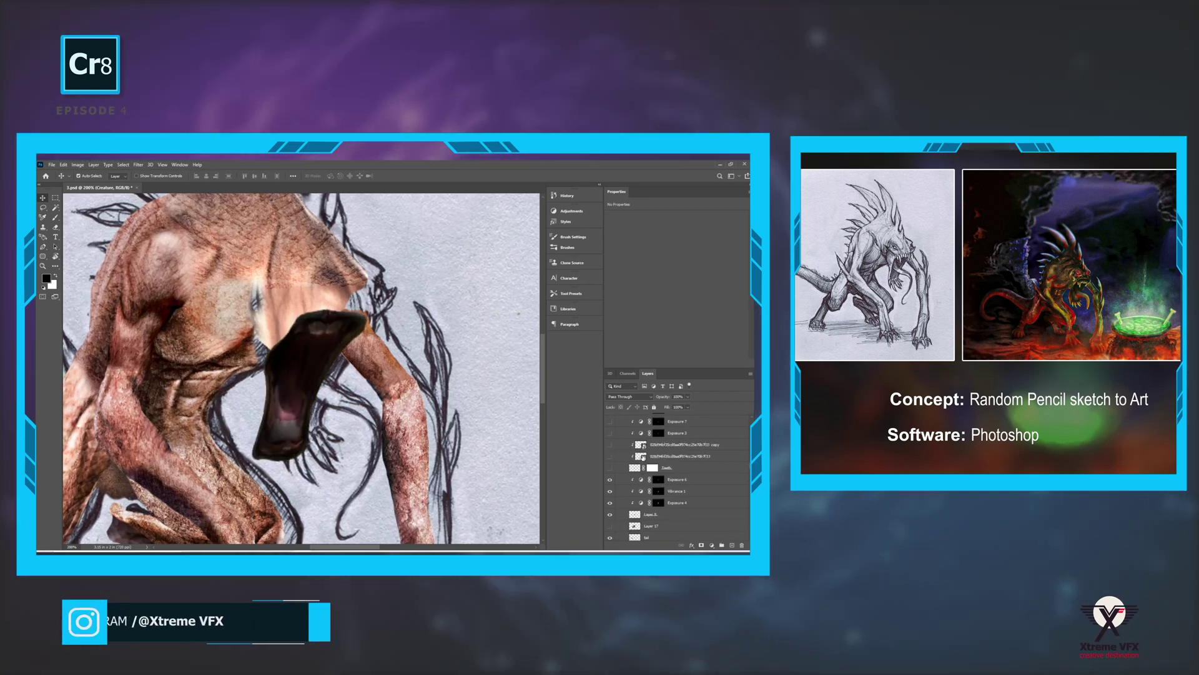
Step: Show the teeth layer, comparing it on and off, along with its two clipped textures
left_click(610, 468)
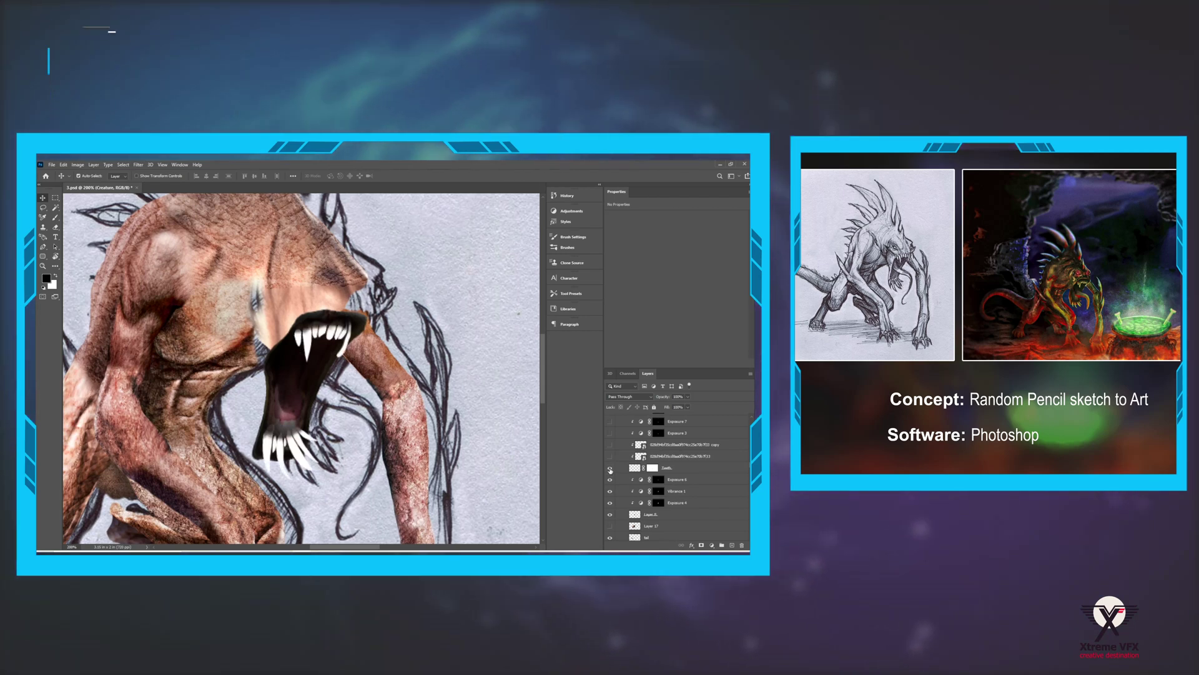
left_click(610, 469)
left_click(610, 469)
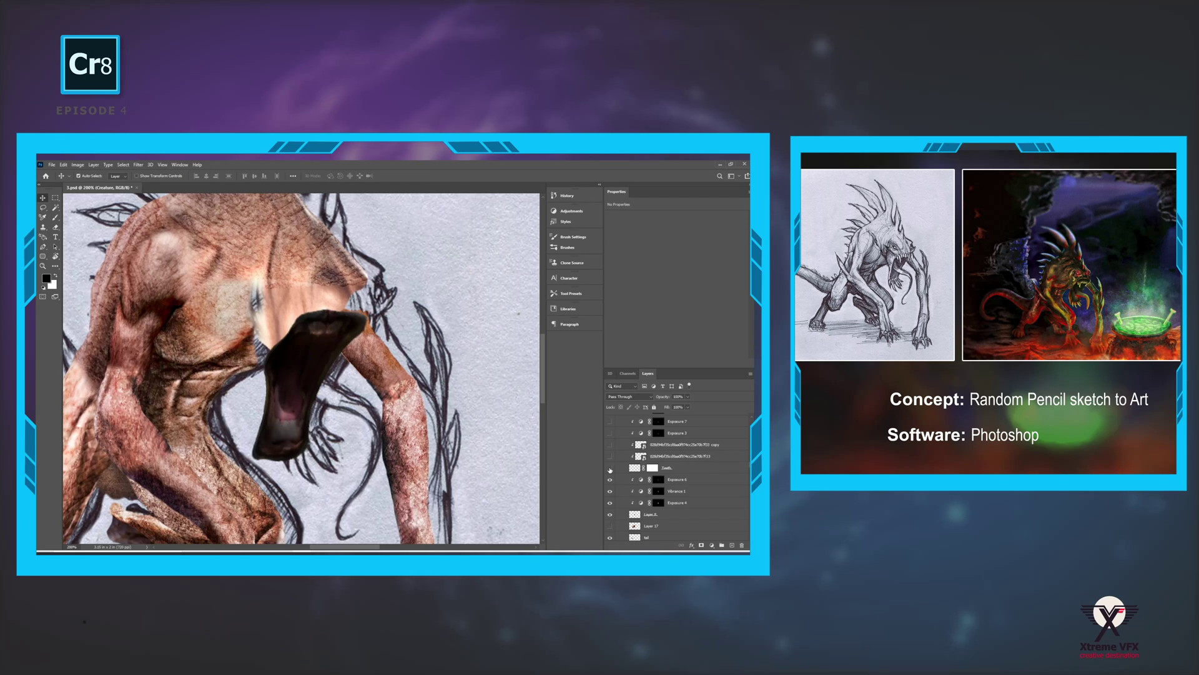
left_click(611, 468)
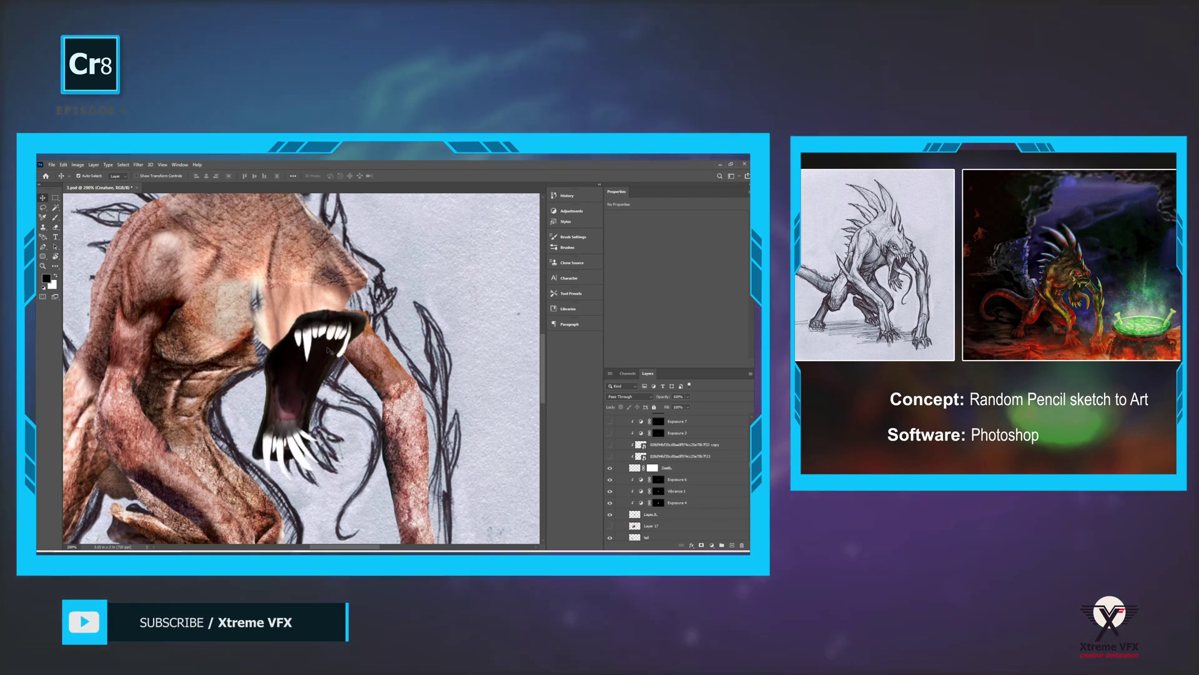
left_click(610, 456)
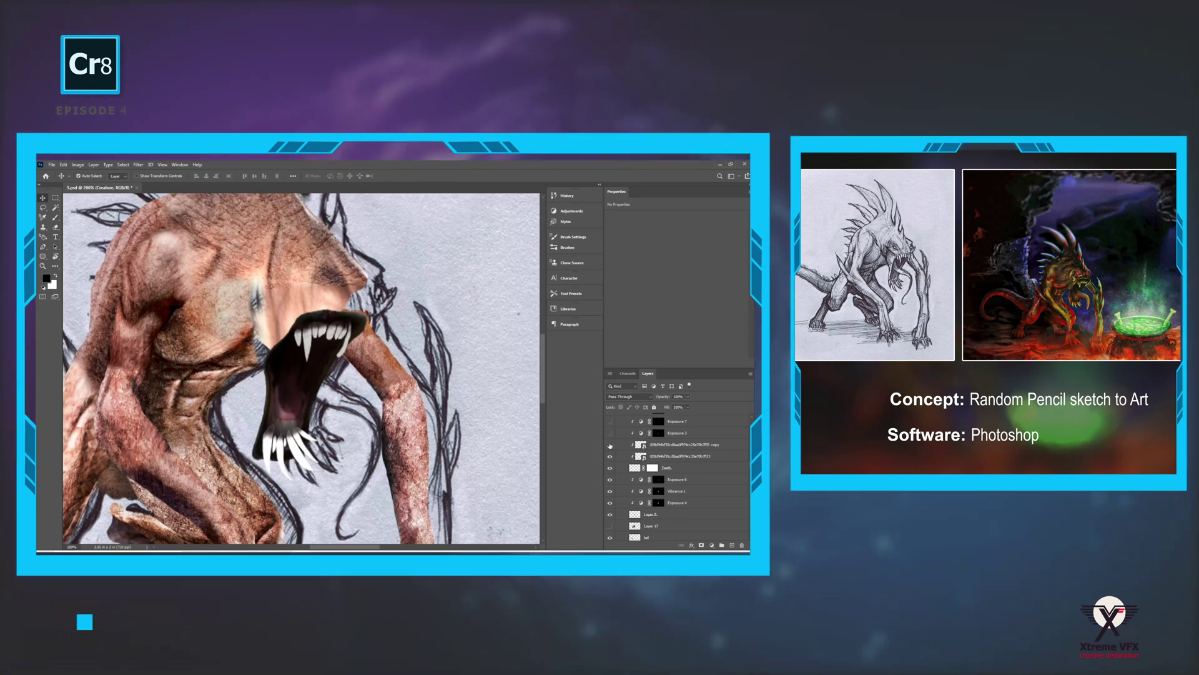
left_click(610, 444)
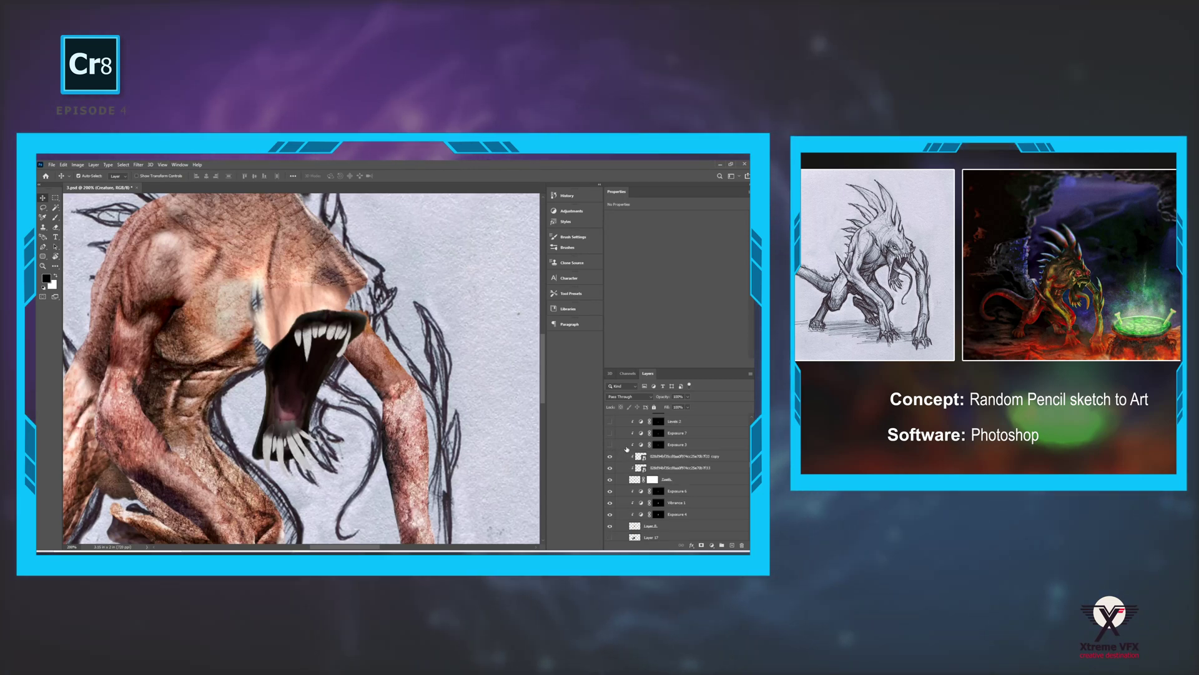
Step: Show the teeth's clipped Exposure, Levels and Color Balance adjustments
scroll(629, 453, "up", 2)
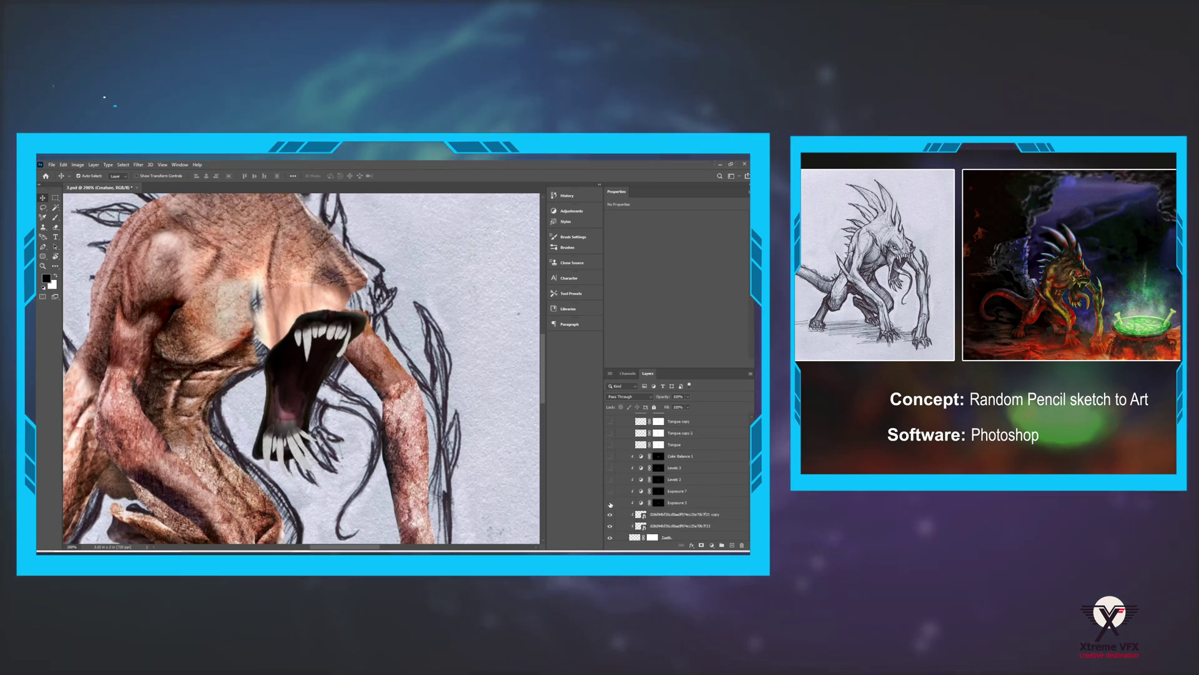
left_click(610, 503)
left_click(610, 491)
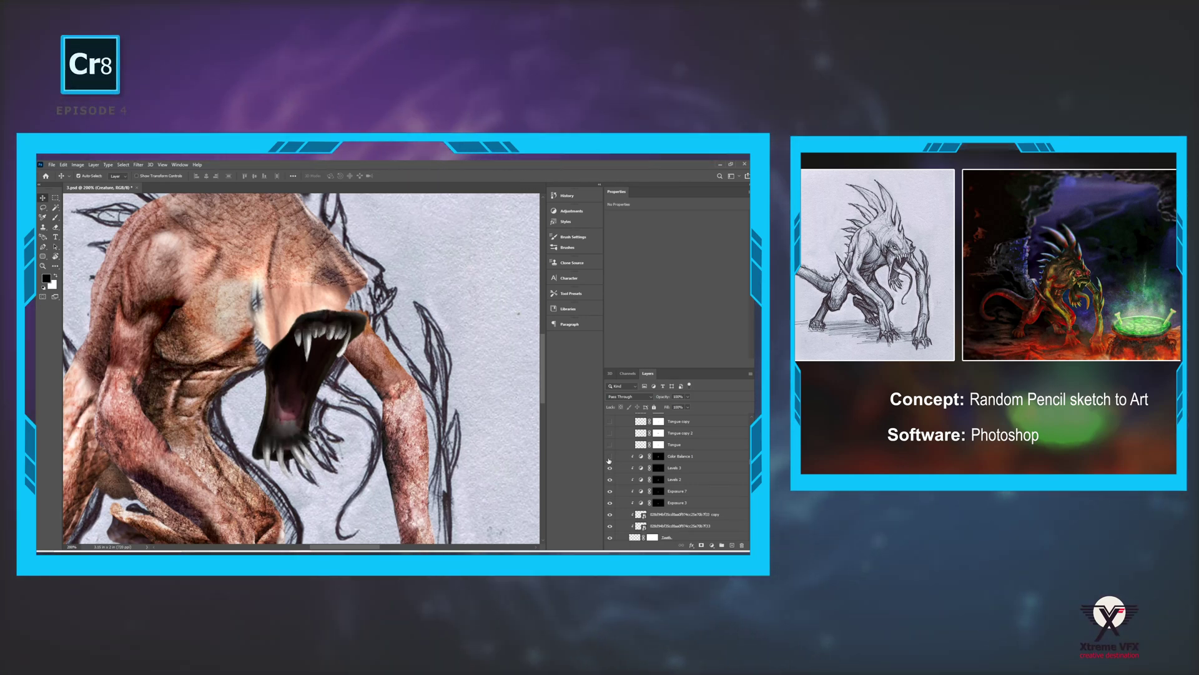
left_click(610, 456)
Step: Show the tongue group with the Tongue layer and its three copies
scroll(643, 474, "up", 1)
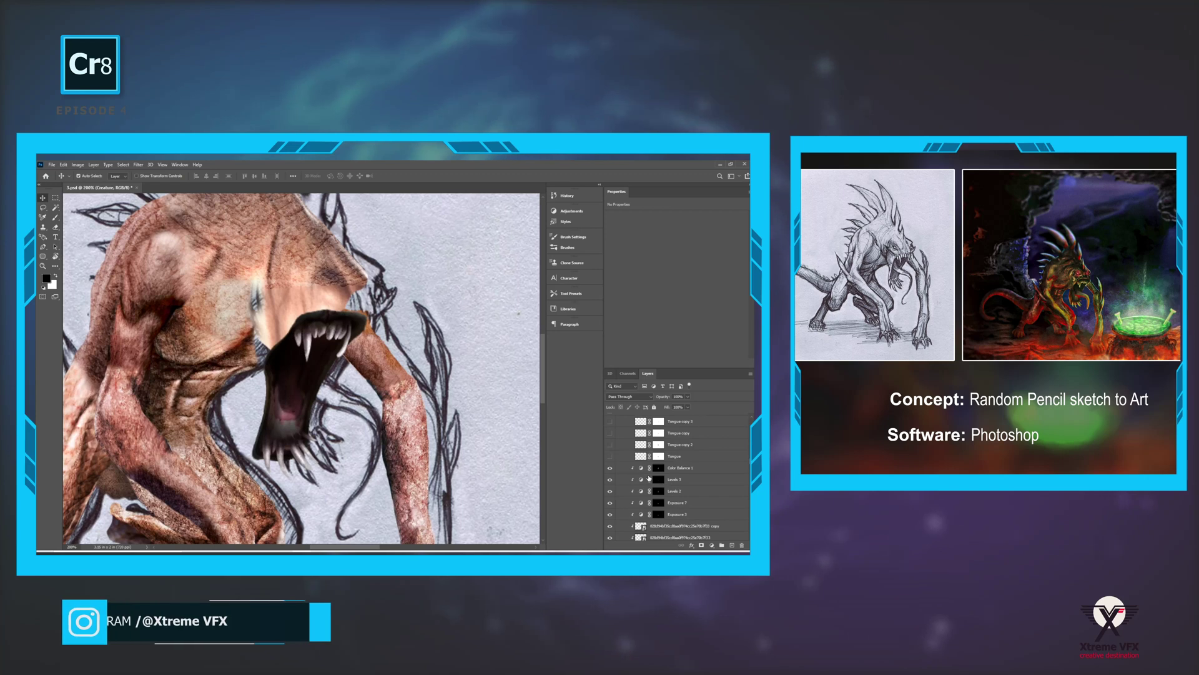
scroll(618, 488, "up", 2)
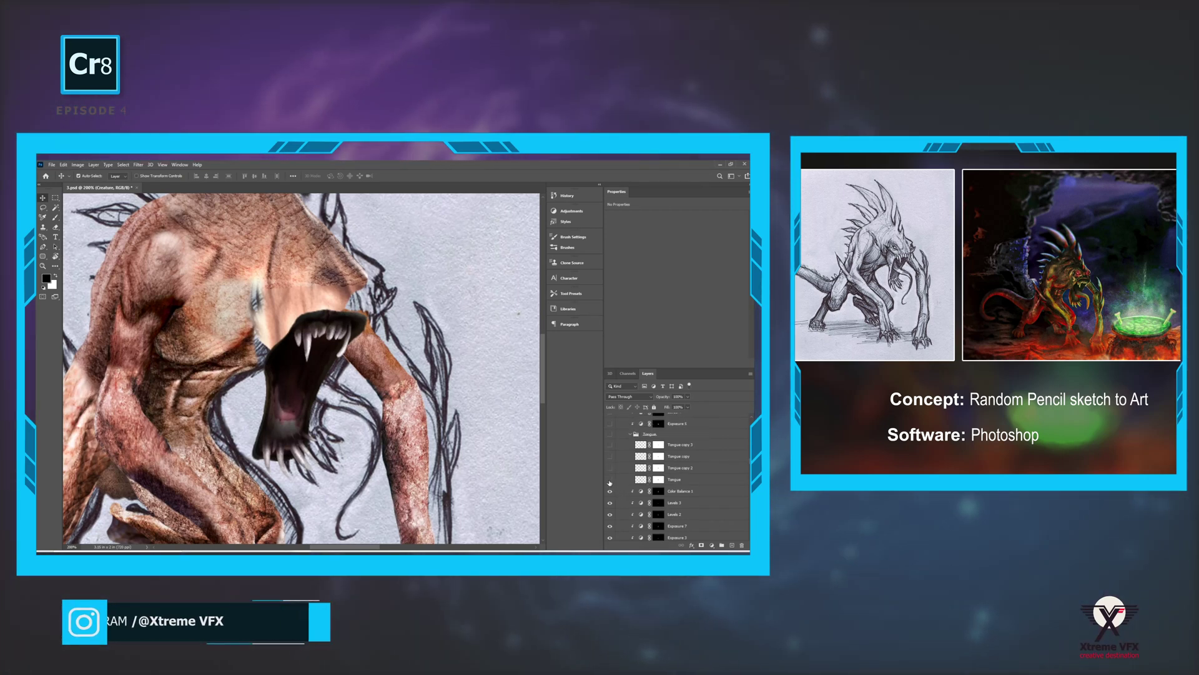
left_click(610, 480)
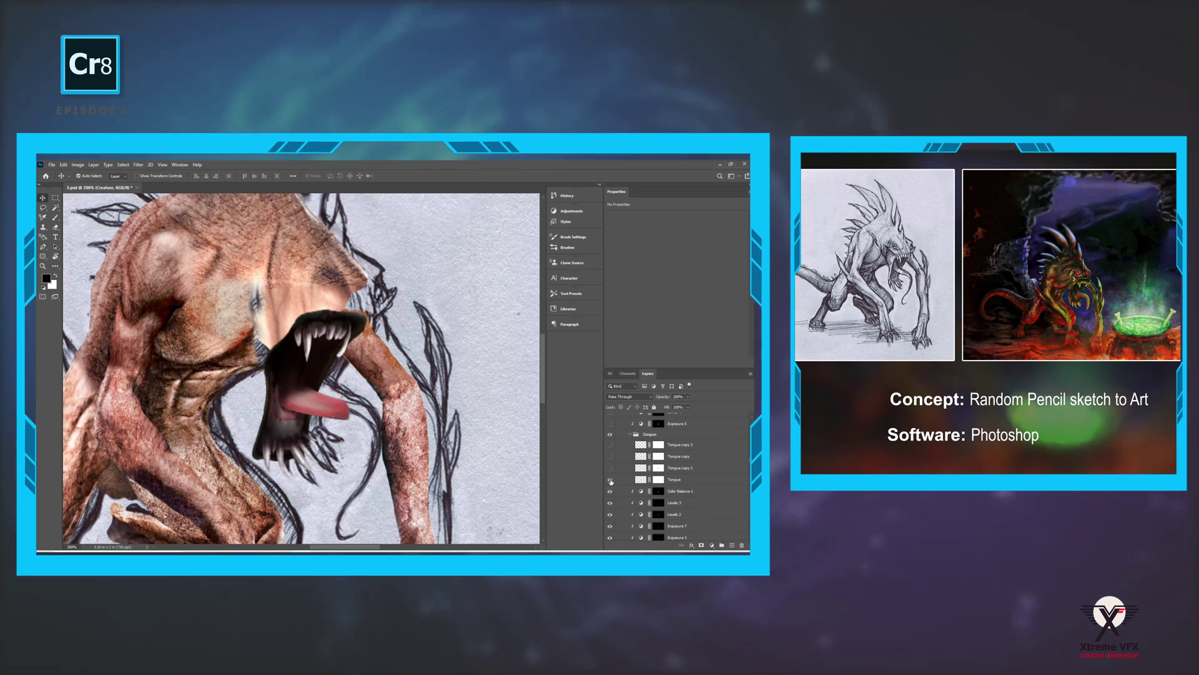
left_click(610, 444)
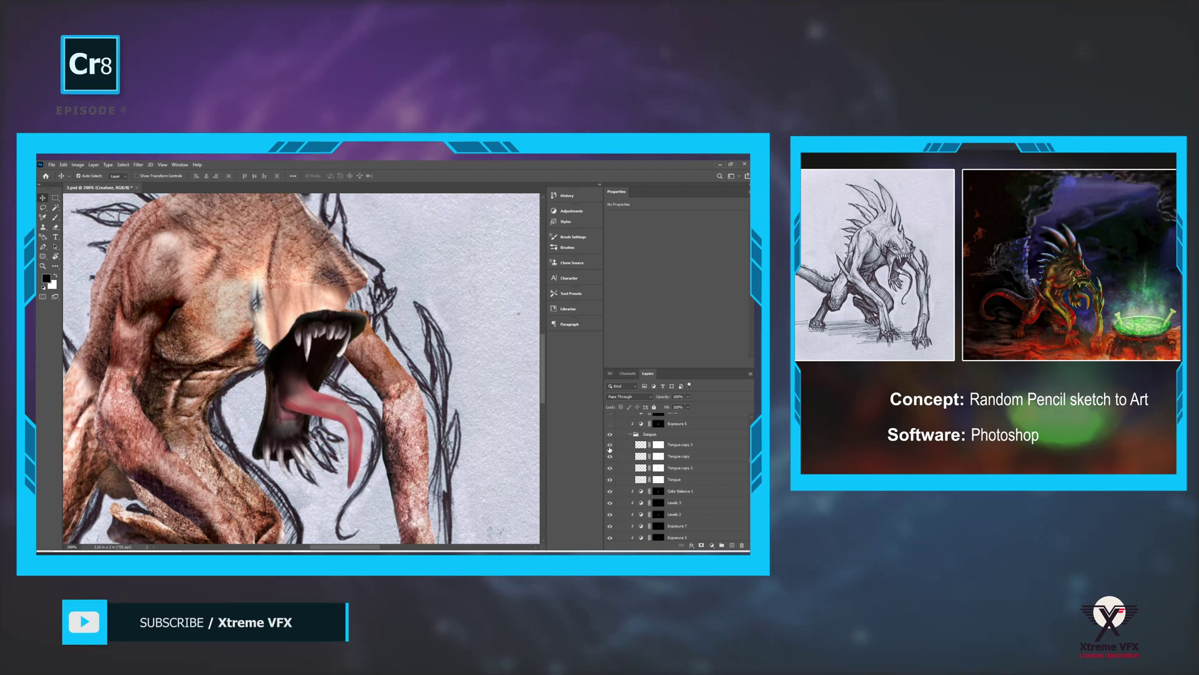
Step: Show the Exposure, Levels 4 and Hue/Saturation 1 adjustments clipped to the tongue group
scroll(639, 448, "up", 3)
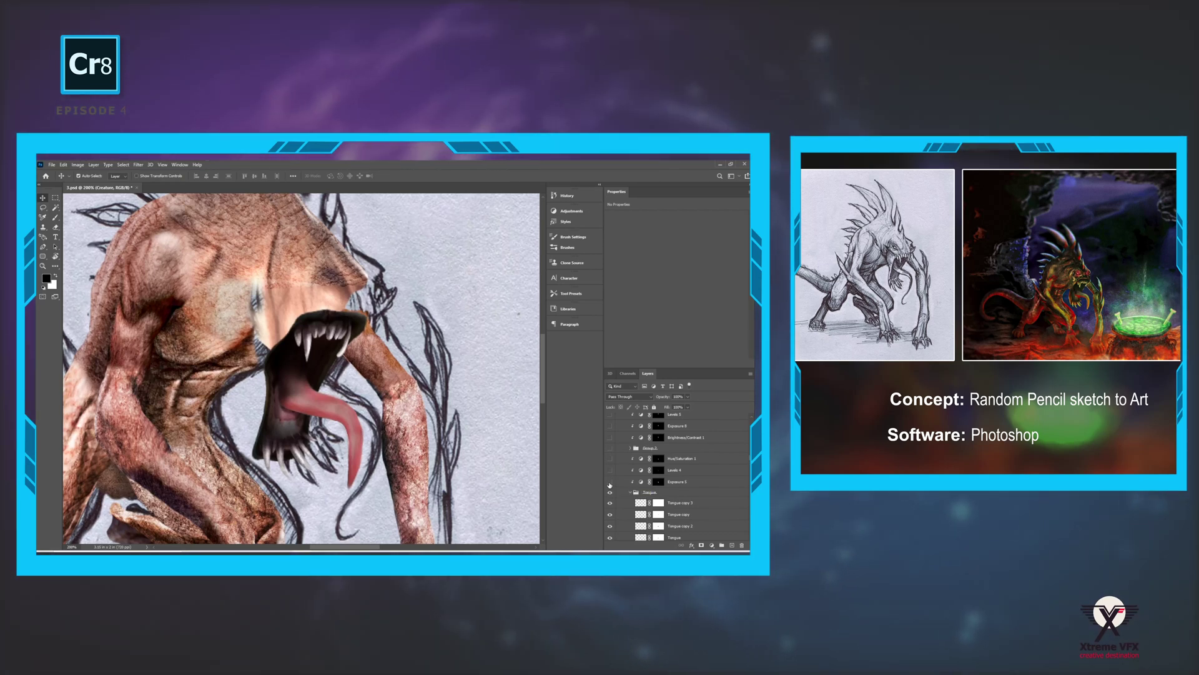
left_click(610, 482)
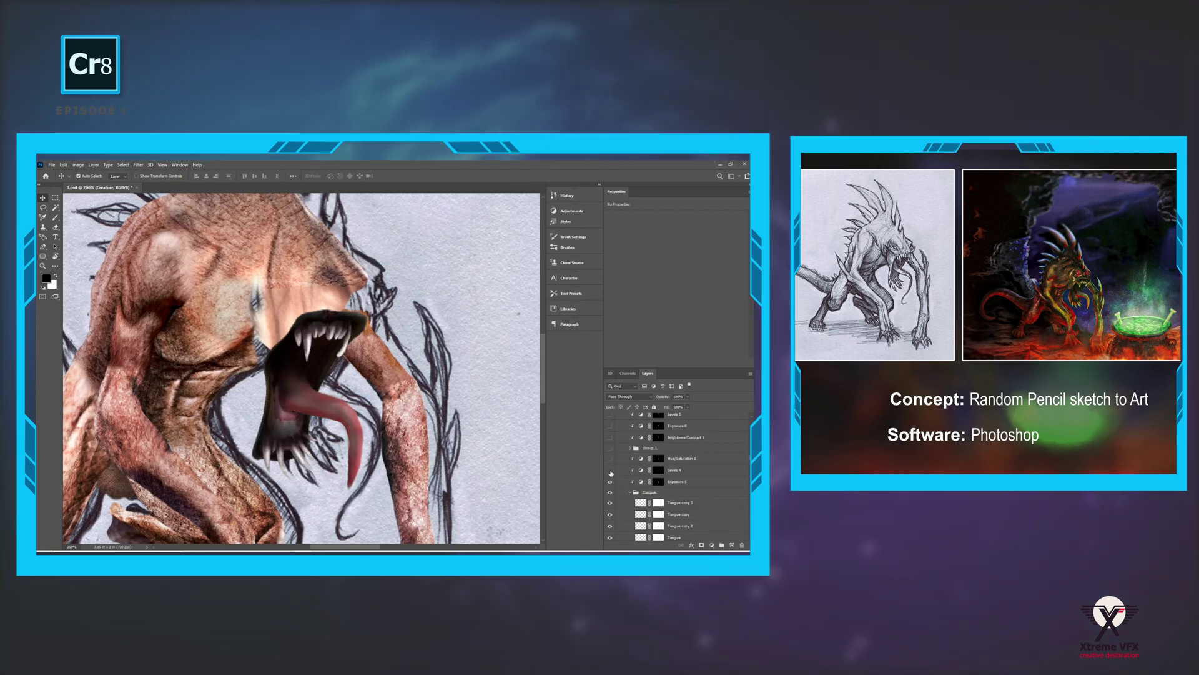
left_click(609, 460)
Step: Preview the face group above the tongue adjustments by showing it and hiding it again
scroll(641, 473, "up", 1)
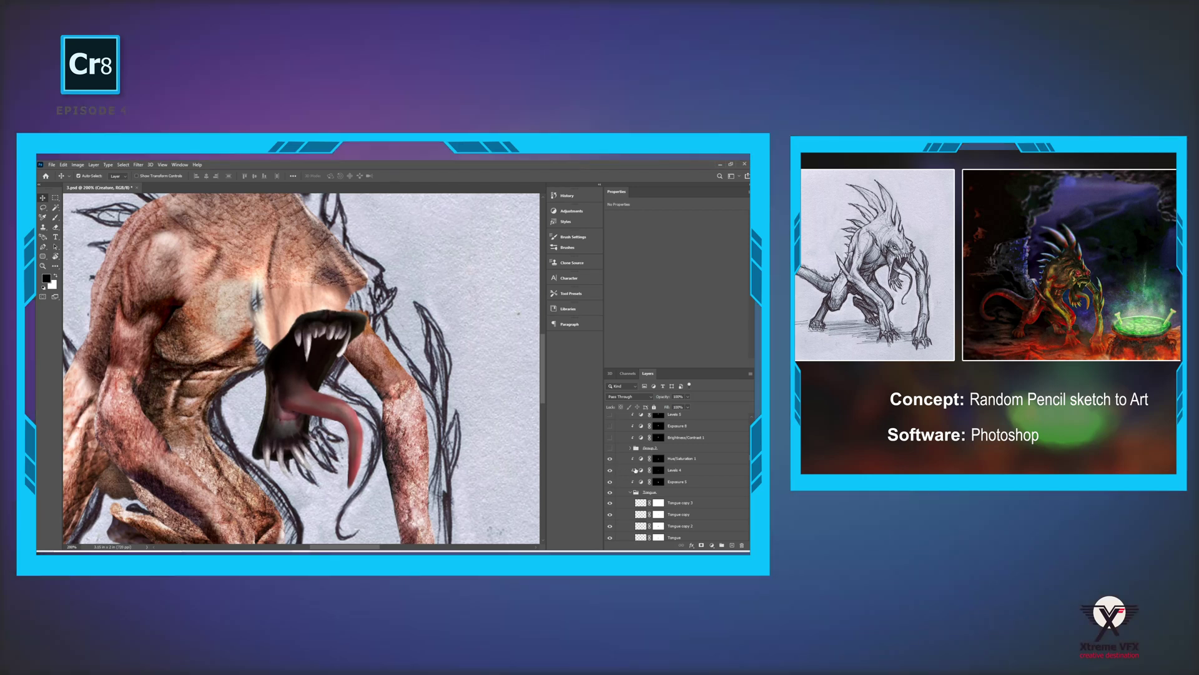
left_click(610, 460)
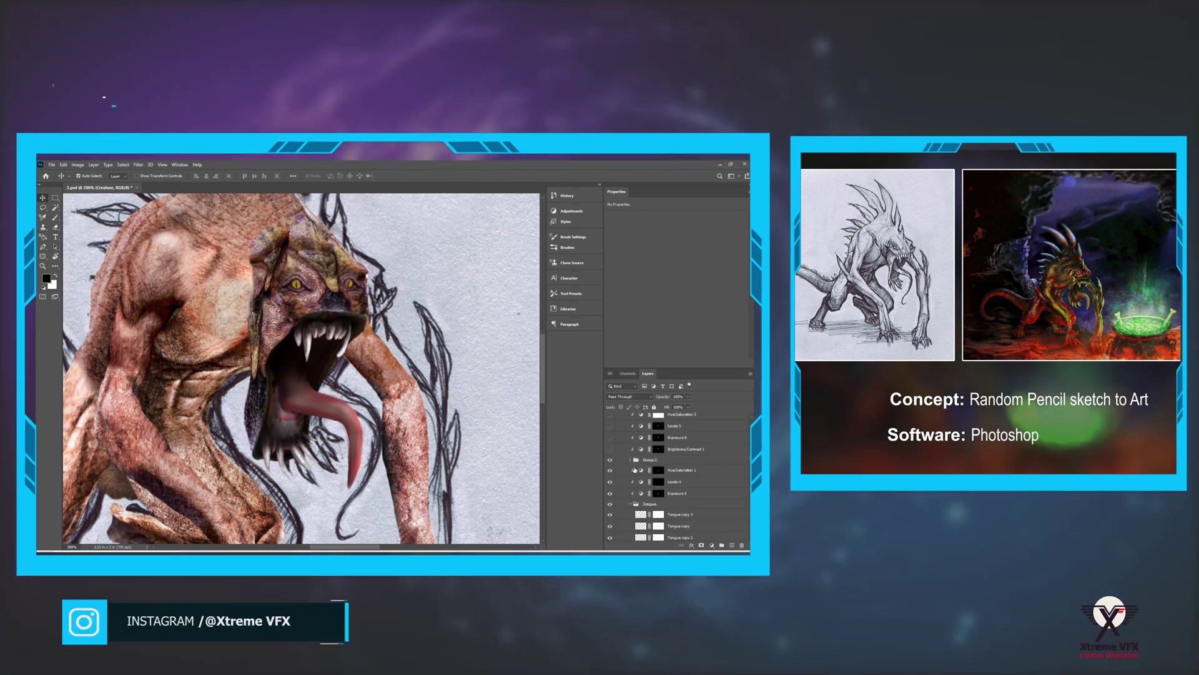
left_click(611, 461)
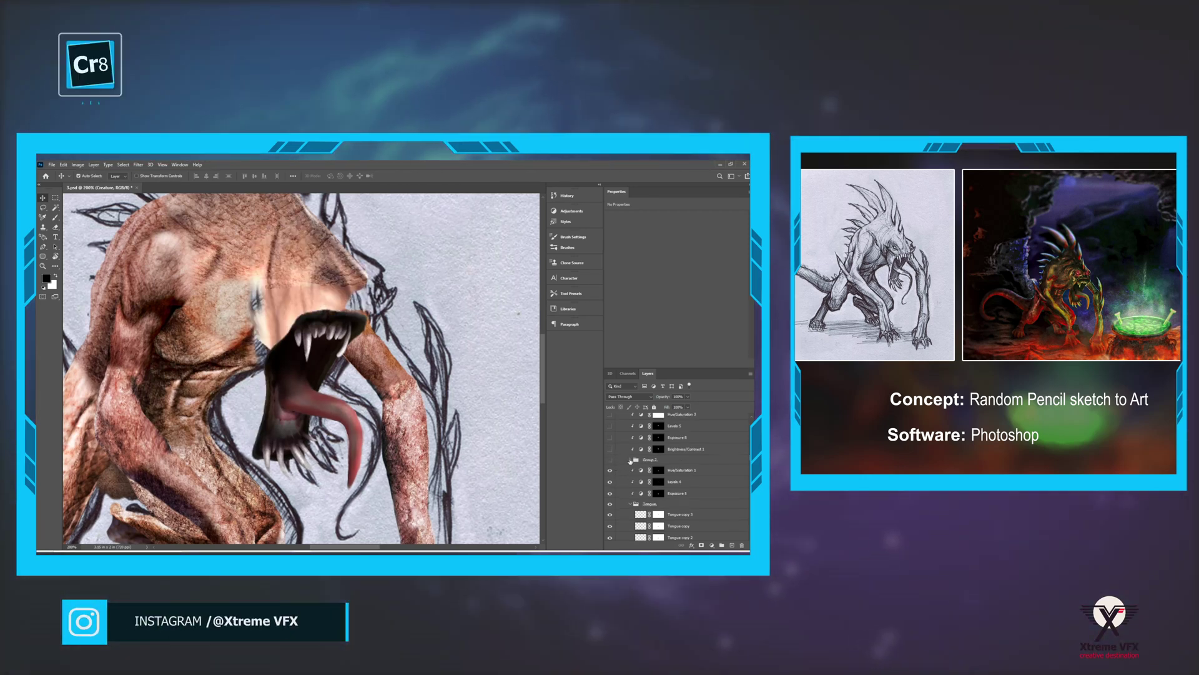
Step: Expand the face group above the tongue adjustments and show it over the creature's head
left_click(630, 459)
scroll(635, 460, "down", 2)
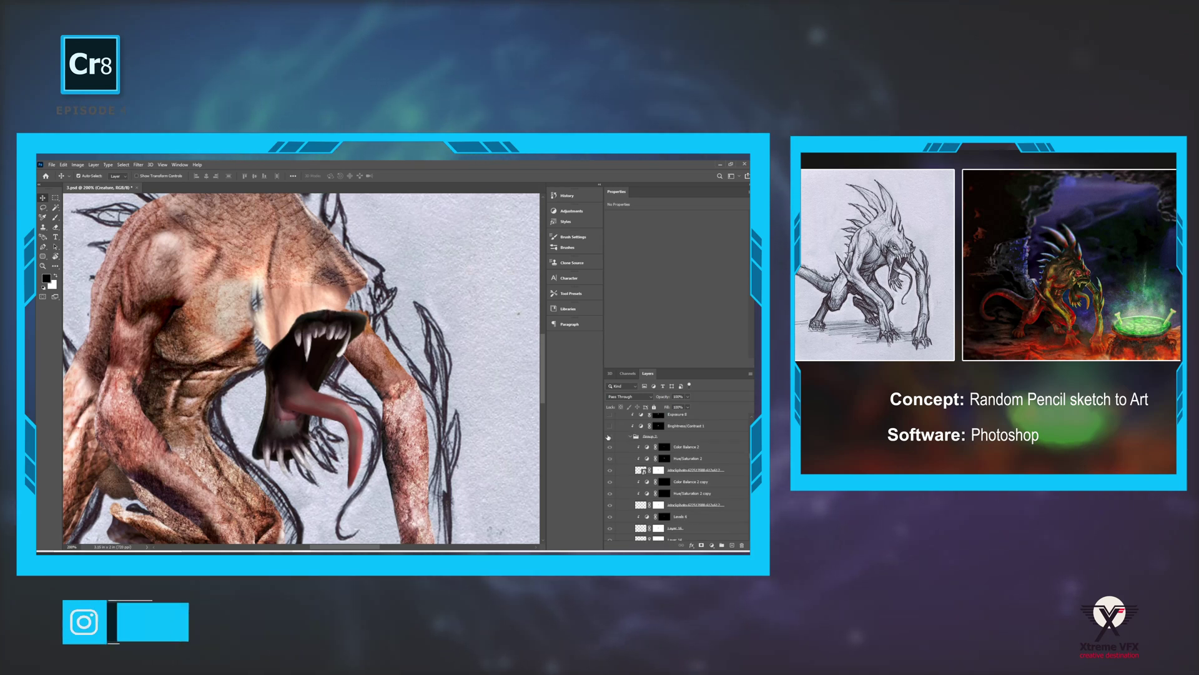
left_click(611, 437)
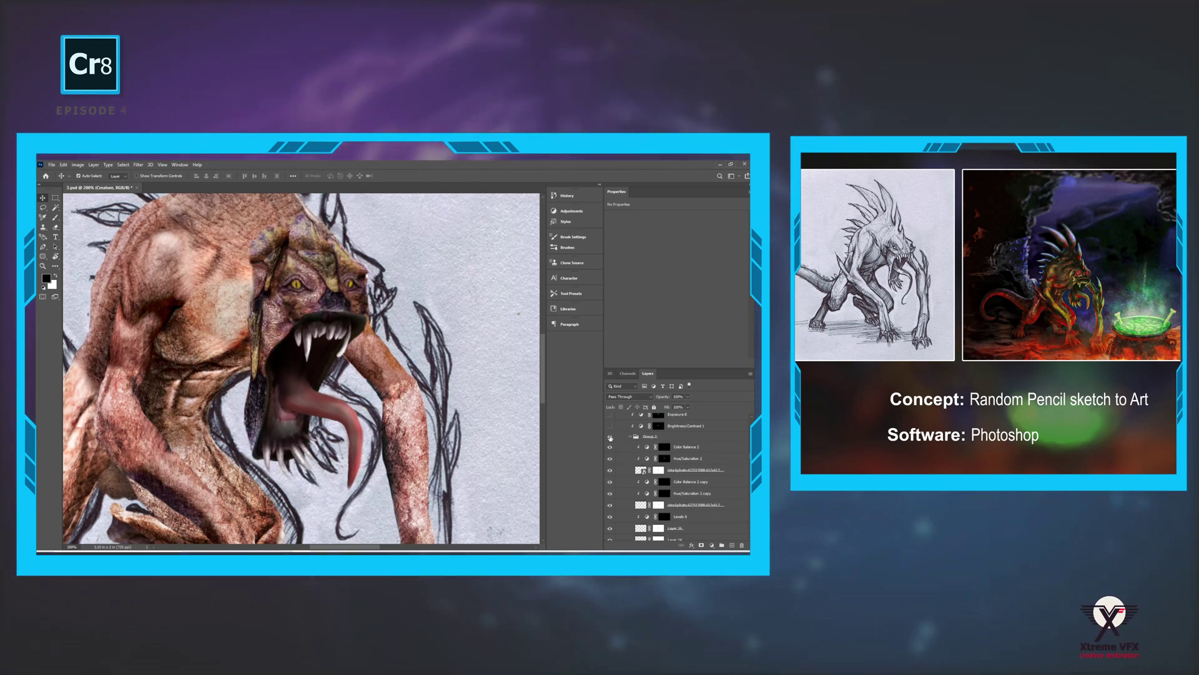
Step: Show the Brightness/Contrast, Exposure, Levels, Hue/Saturation and Color Balance adjustments clipped to the face group
scroll(693, 445, "up", 1)
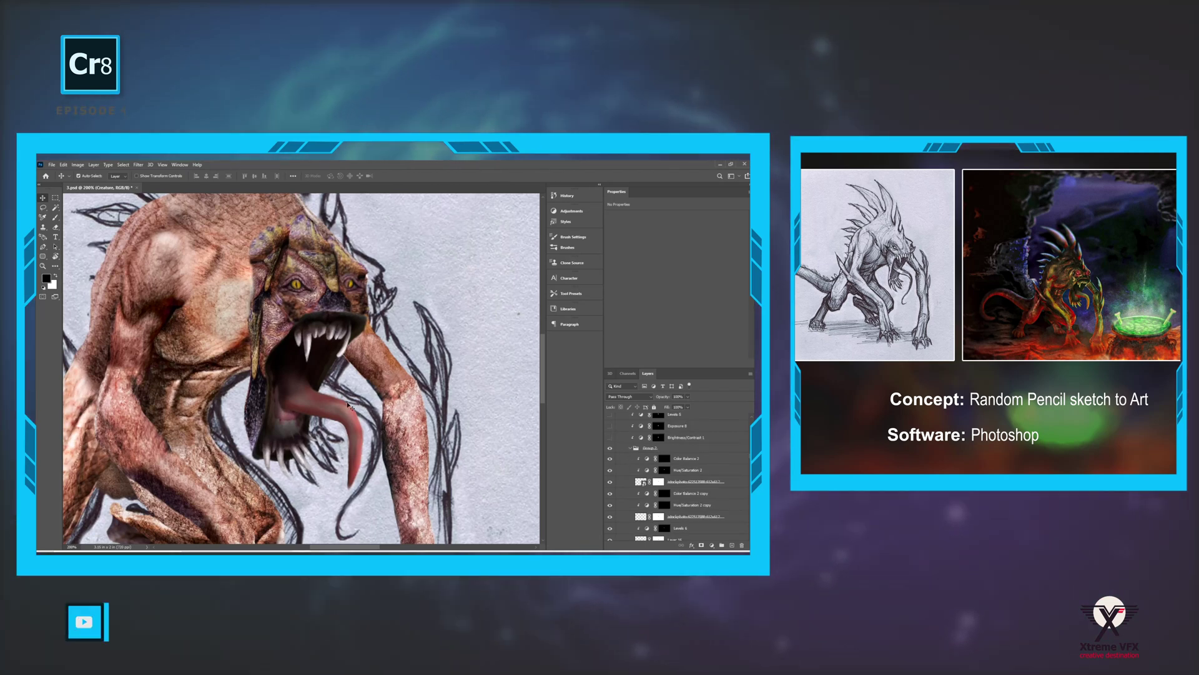
scroll(644, 481, "up", 3)
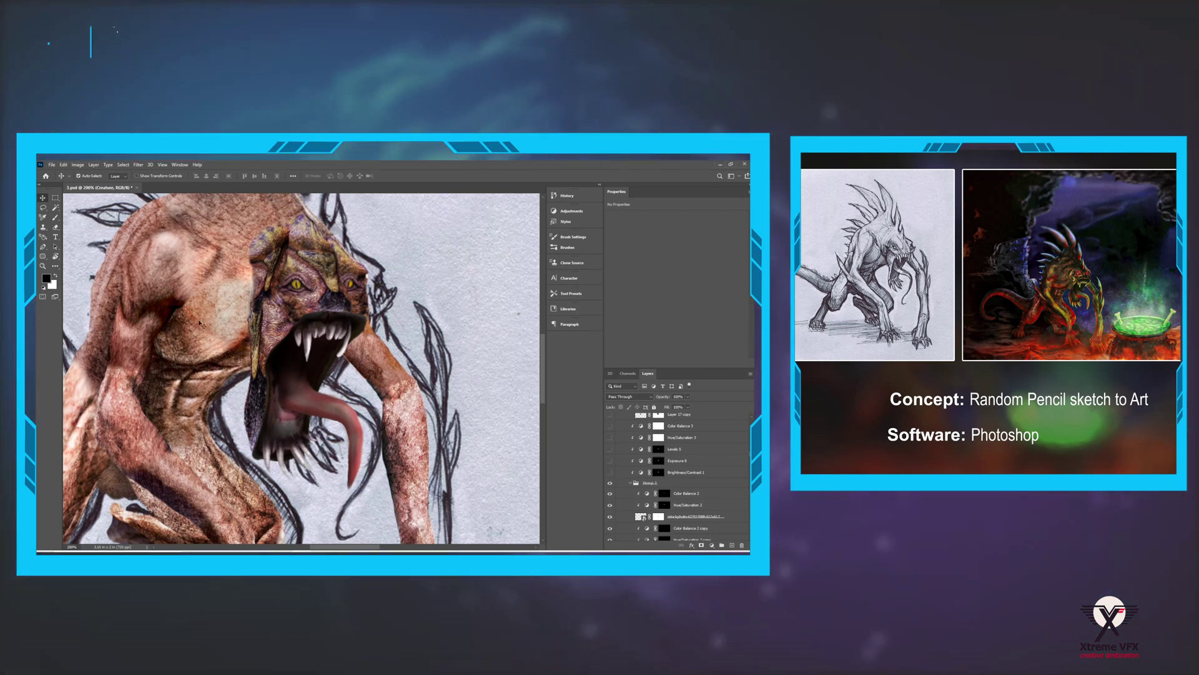
left_click(611, 473)
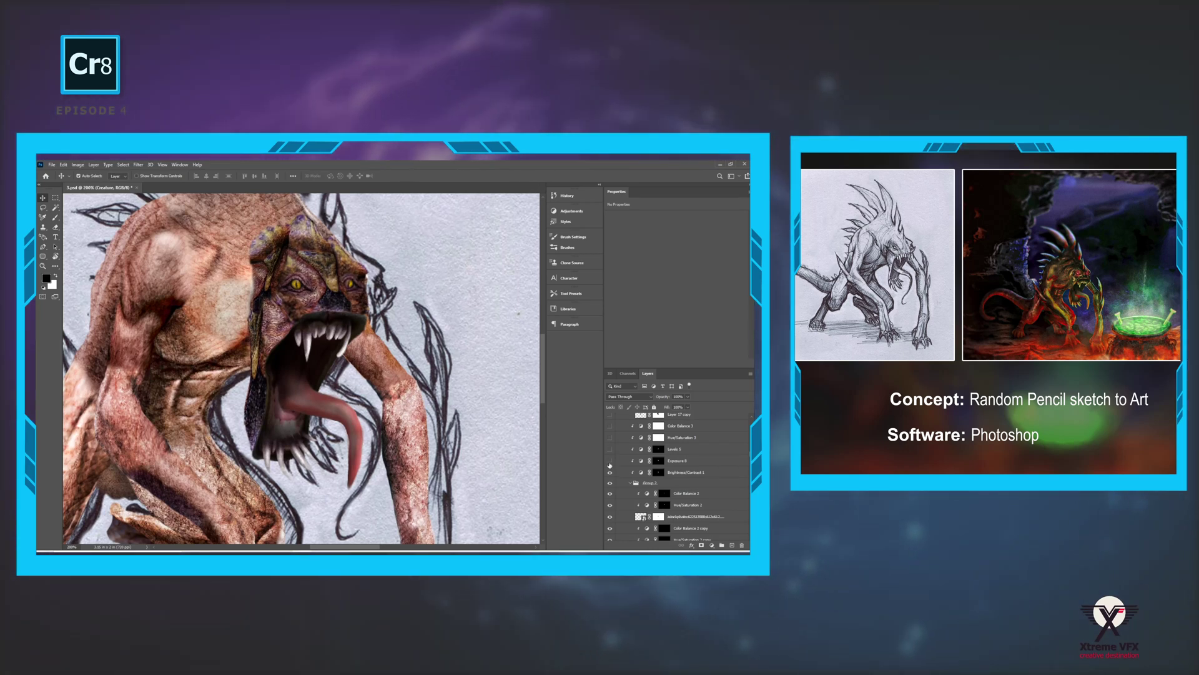
left_click(610, 462)
left_click(610, 450)
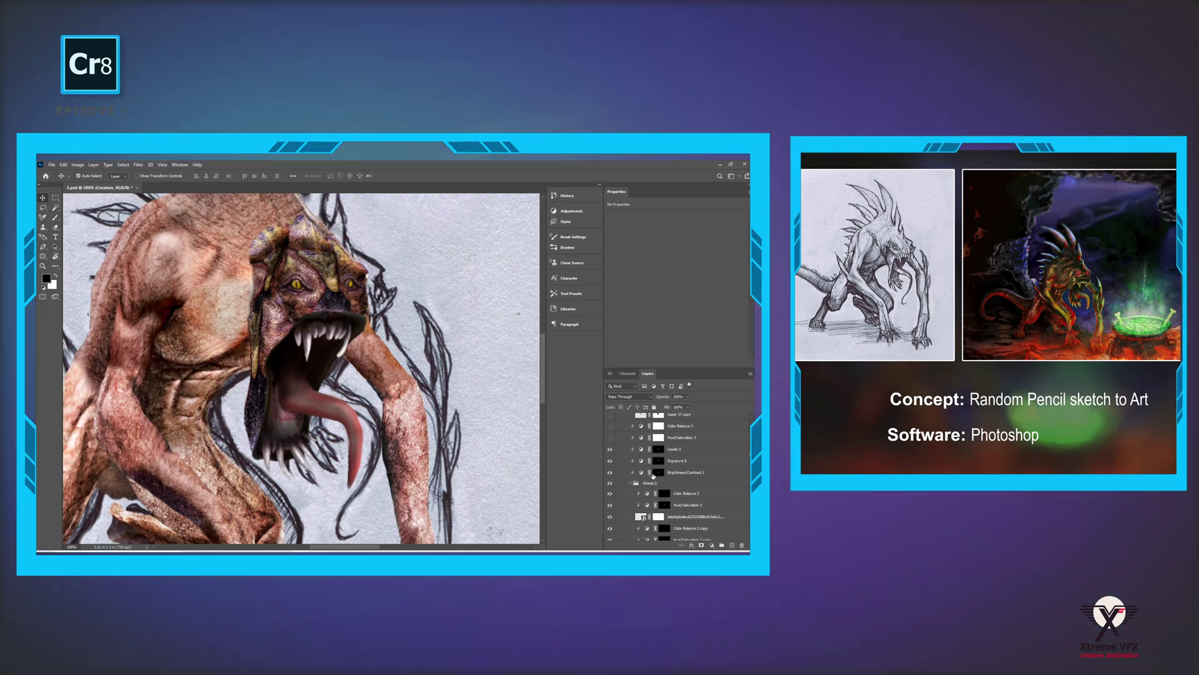
left_click(611, 461)
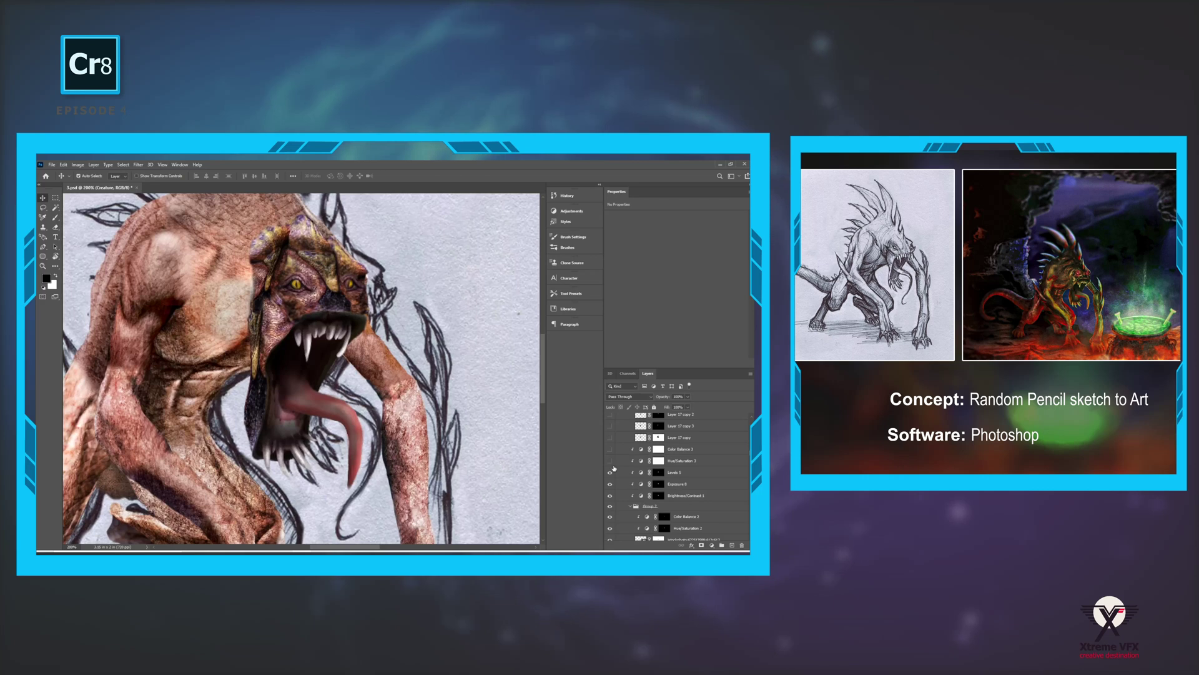
left_click(610, 449)
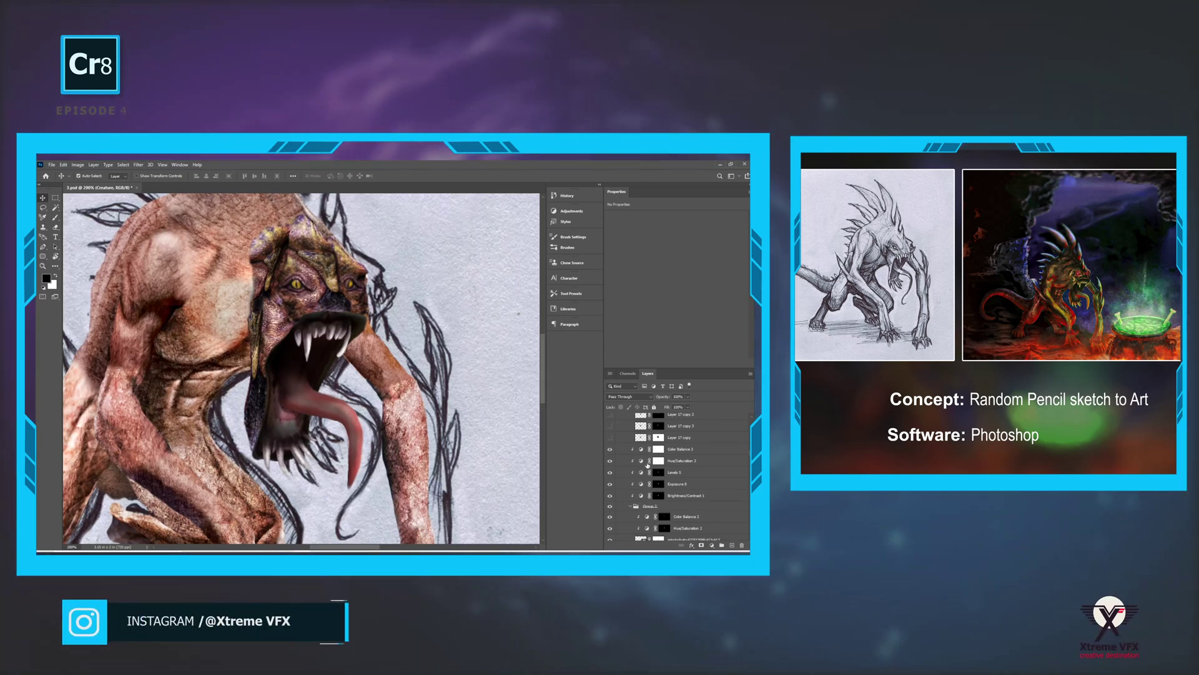
Step: Show the fur group with Layer 17 copy, Layer 17 copy 3 and Layer 17 copy 2 around the head and upper back
scroll(658, 480, "up", 1)
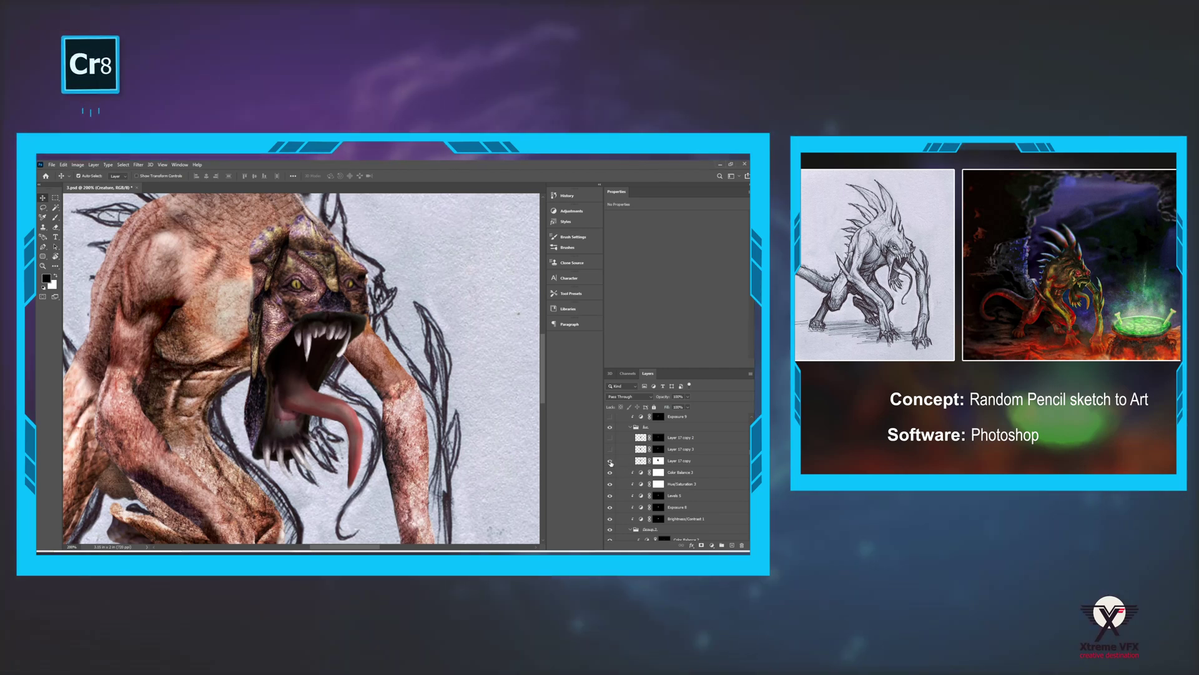
left_click(609, 460)
left_click(610, 427)
scroll(368, 409, "up", 5)
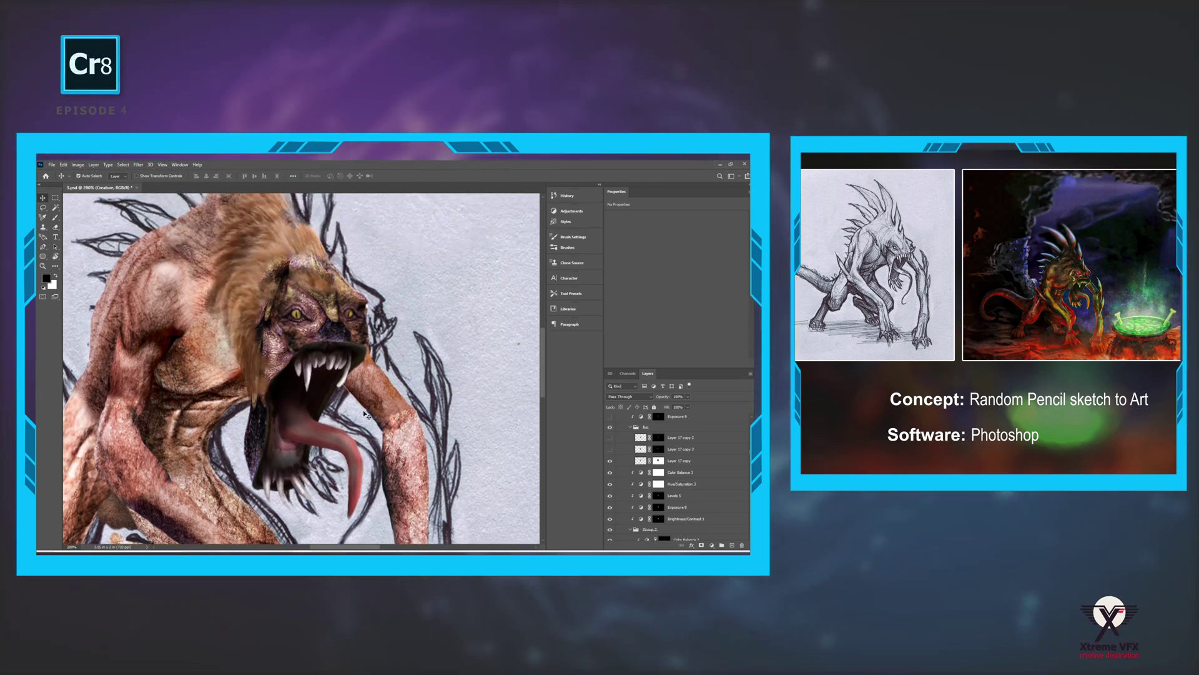
key("ctrl+minus")
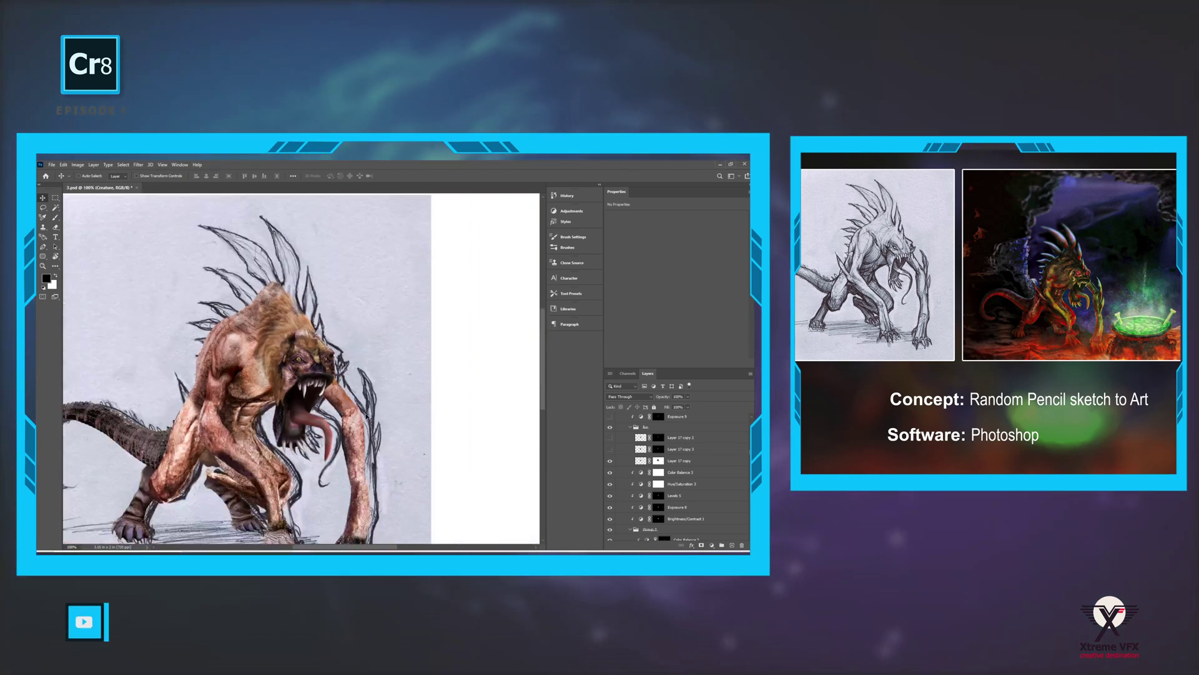
key("ctrl+plus")
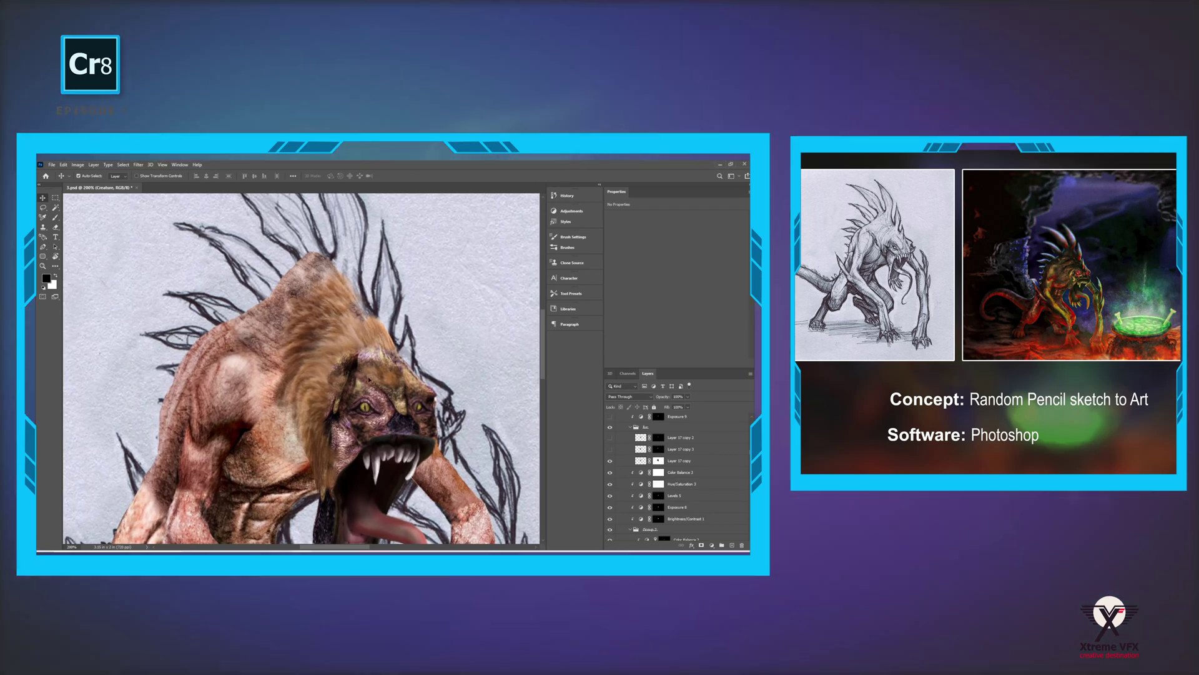
left_click(609, 449)
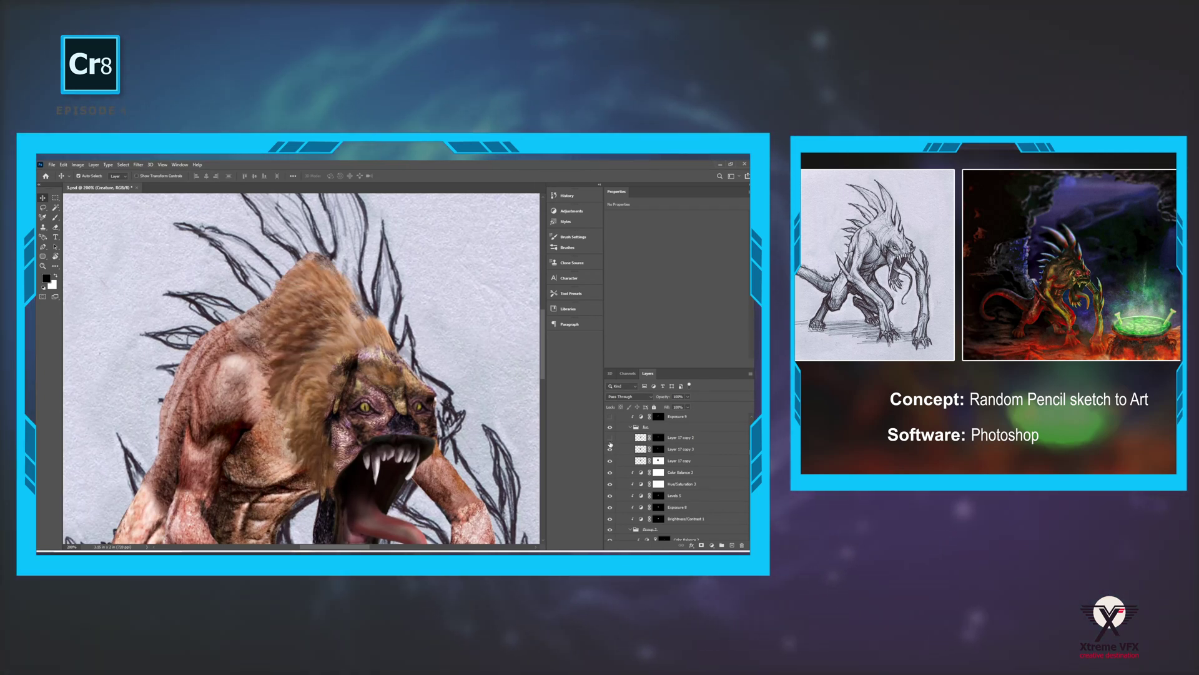
left_click(609, 437)
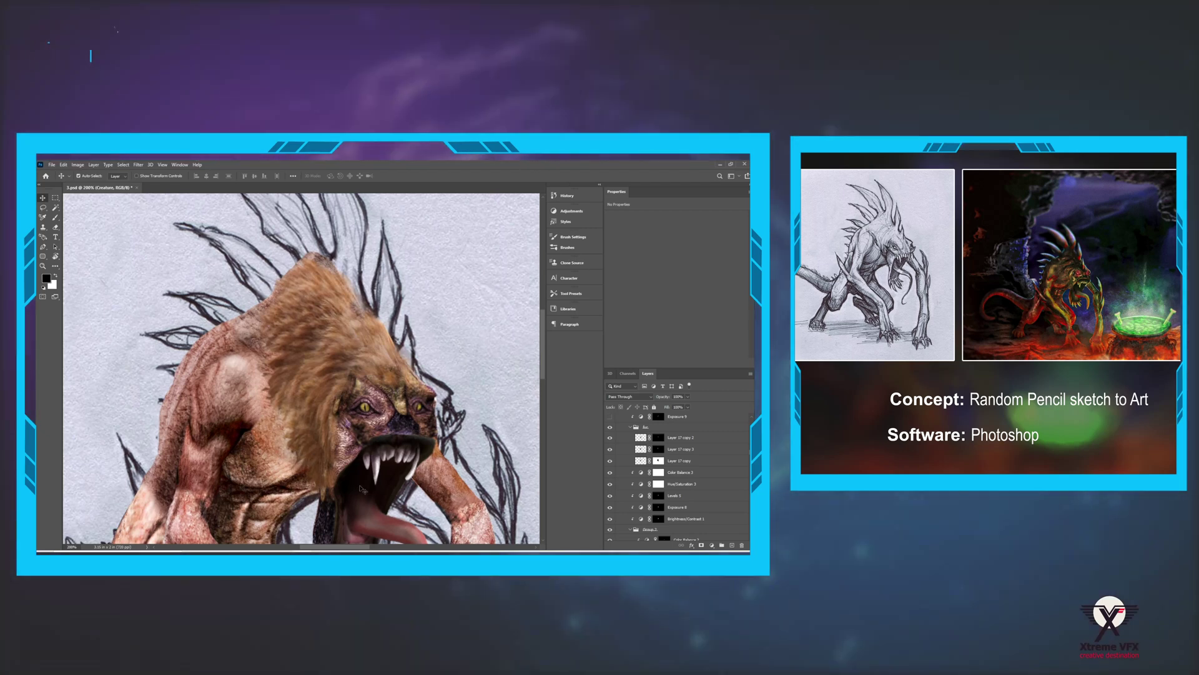
Step: Show the Exposure and Levels adjustments clipped to the fur group and the Creature shadow adjustment above the creature group
scroll(346, 493, "down", 2)
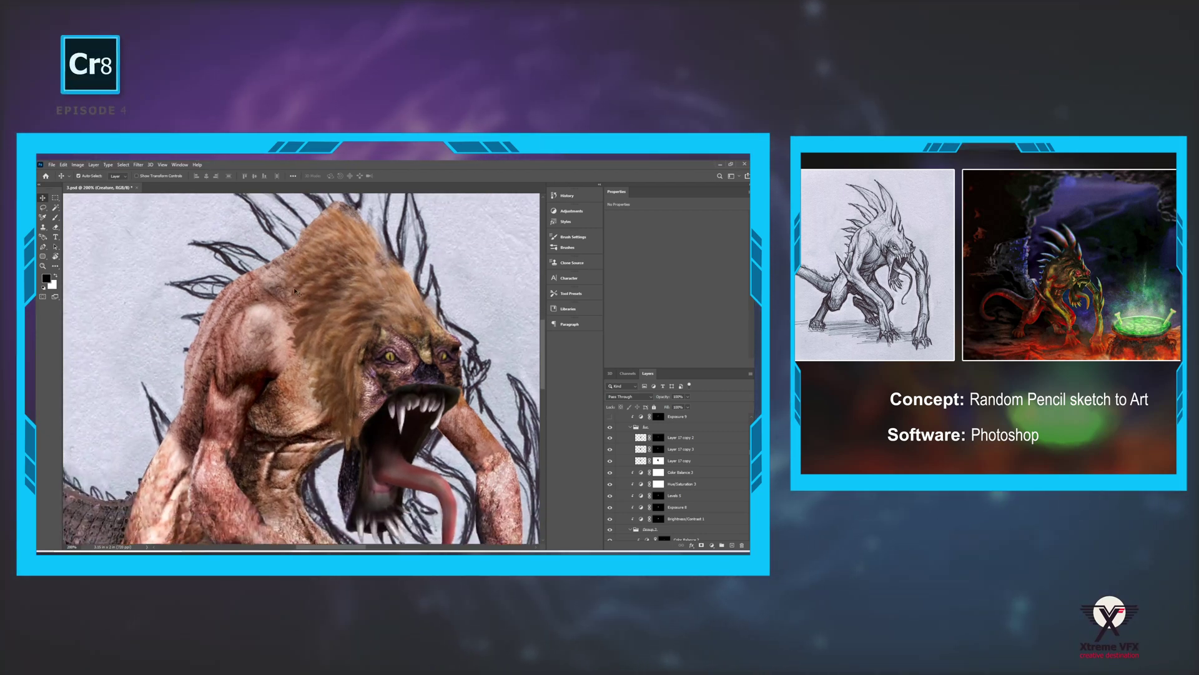
scroll(334, 365, "up", 3)
scroll(335, 366, "right", 2)
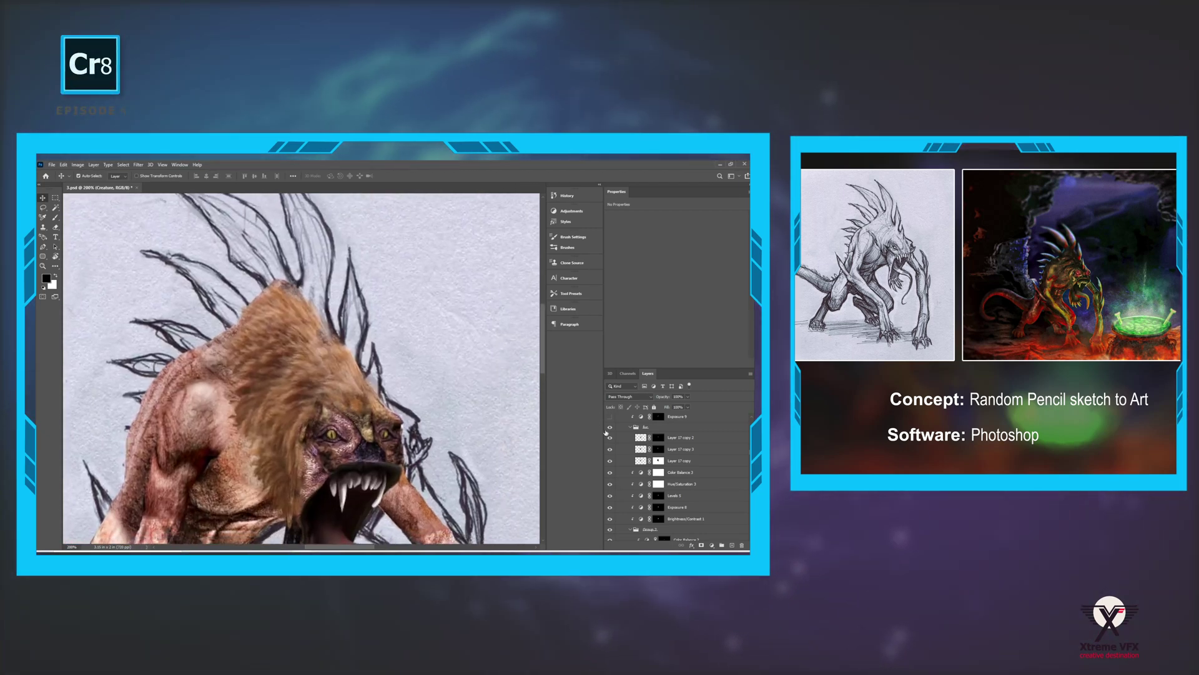
left_click(610, 416)
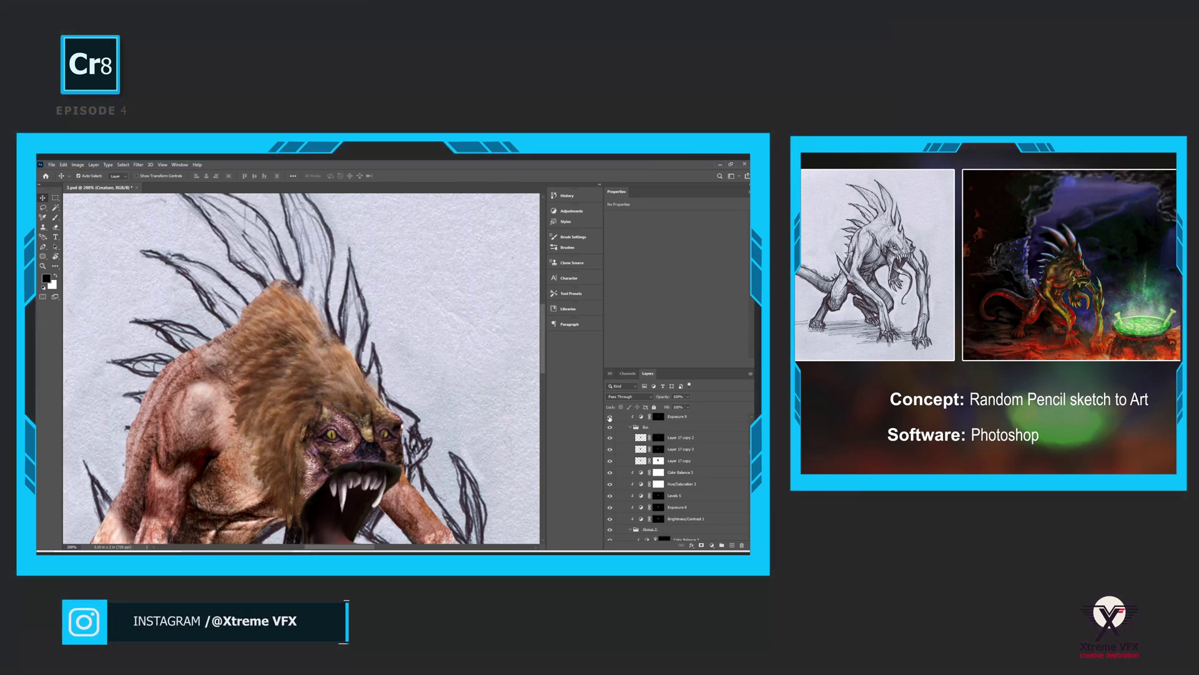
scroll(675, 474, "up", 3)
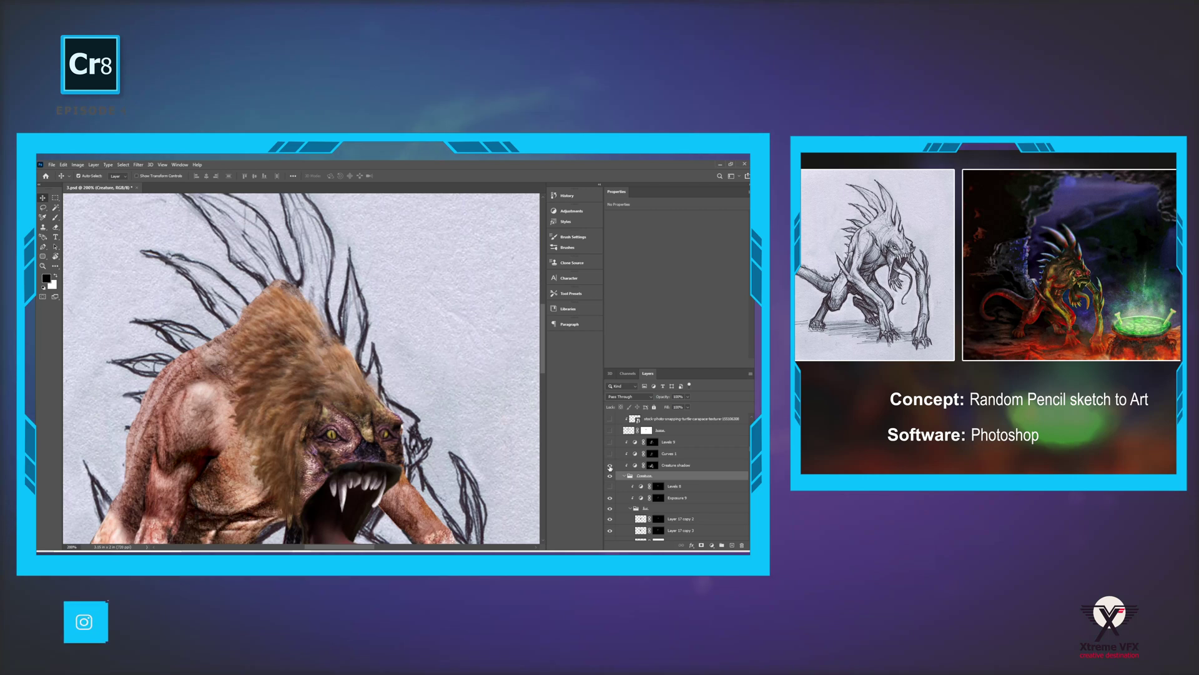
left_click(609, 466)
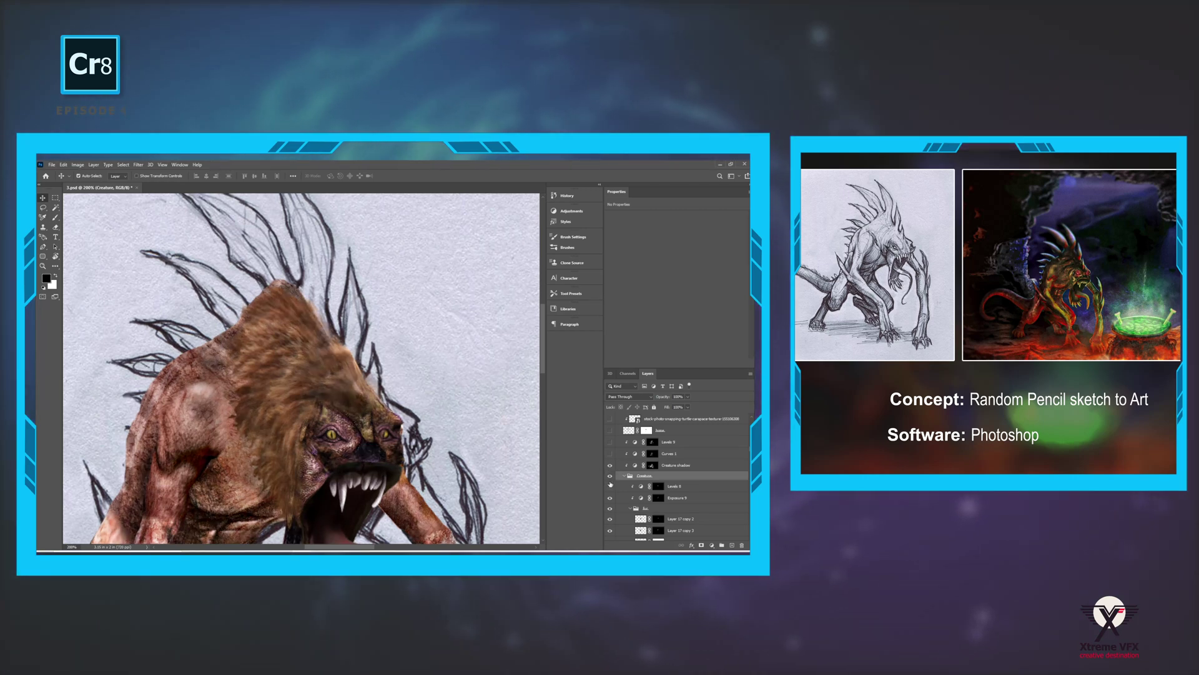
Step: Show the Curves and Levels adjustments directly above the Creature shadow adjustment
left_click(441, 435)
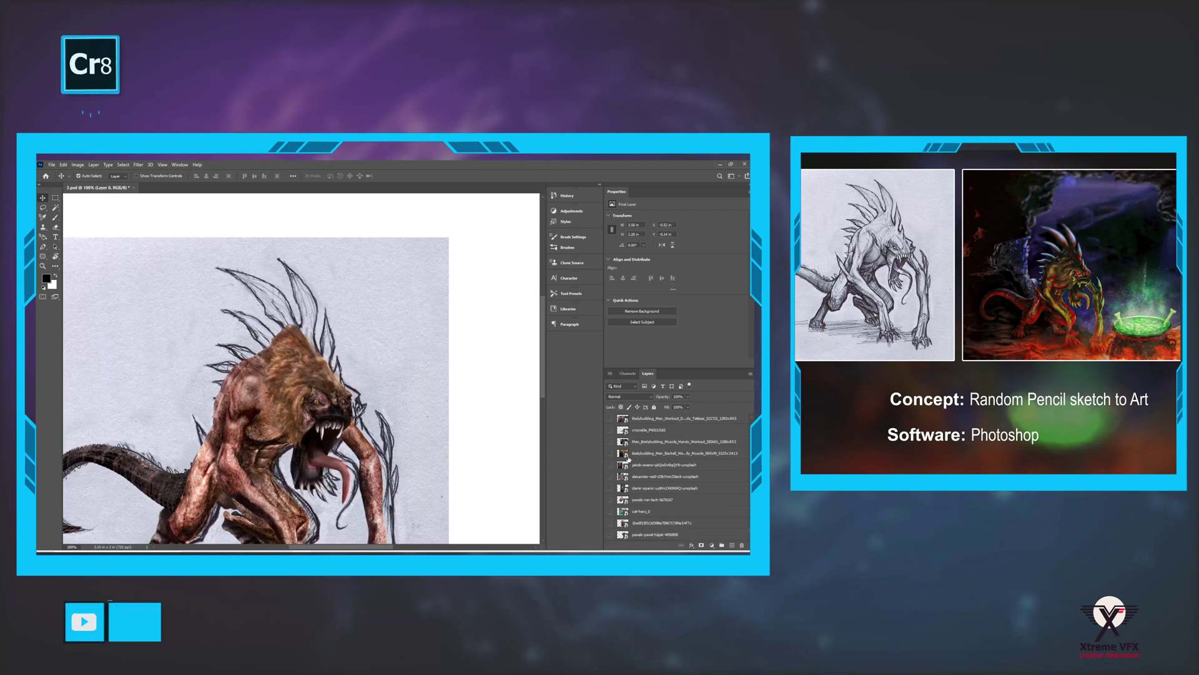
scroll(642, 466, "up", 5)
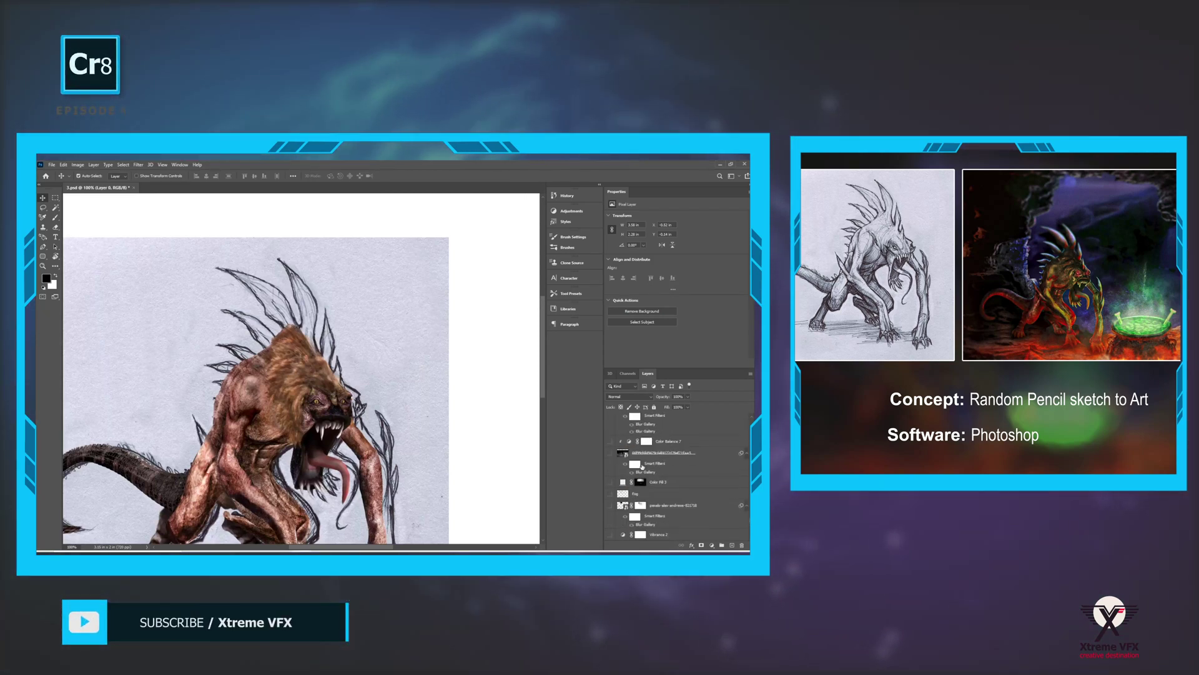
scroll(678, 474, "up", 10)
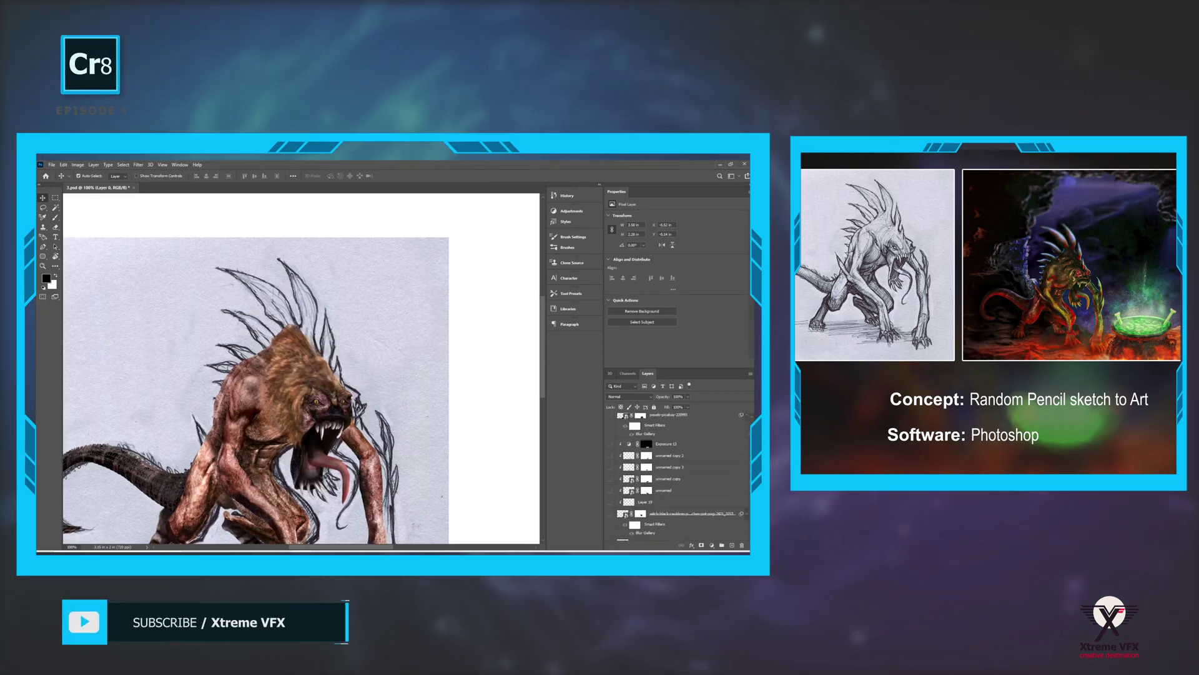
scroll(678, 475, "up", 3)
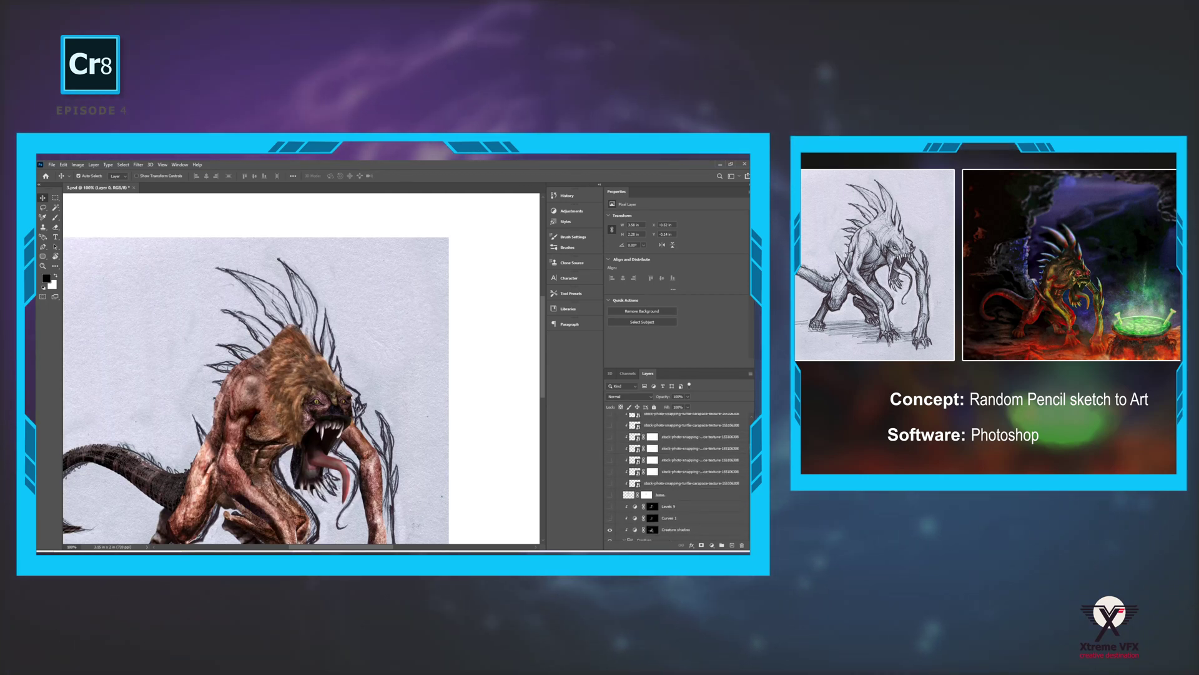
scroll(649, 490, "down", 2)
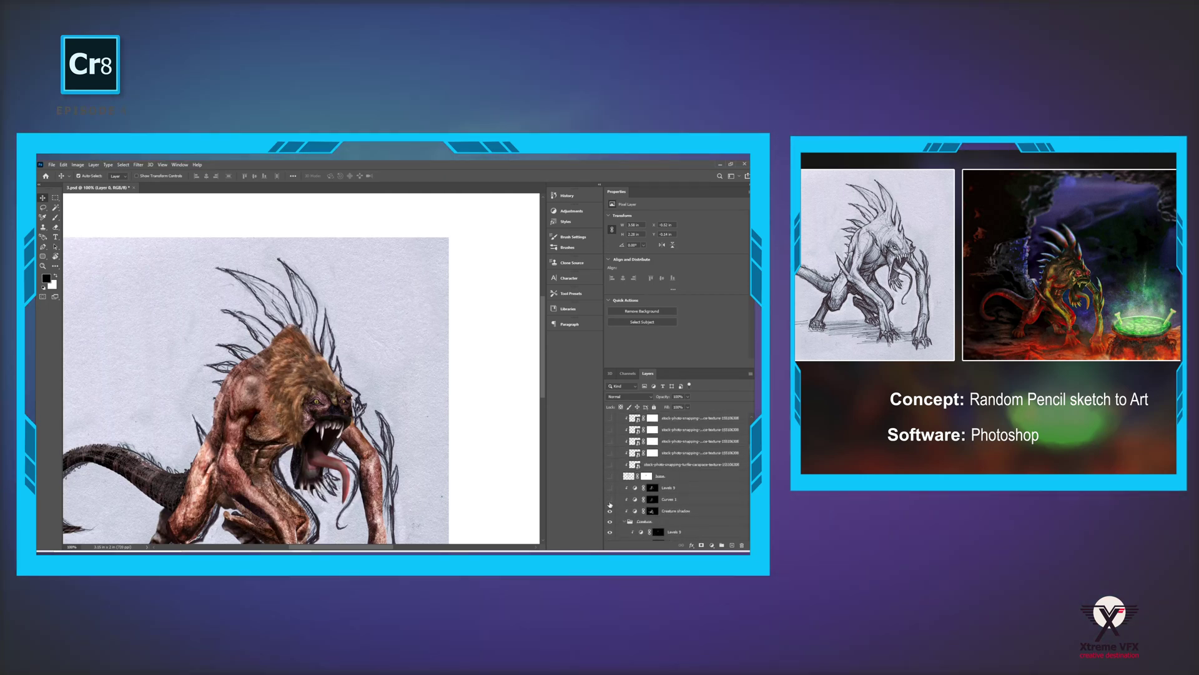
left_click(611, 488)
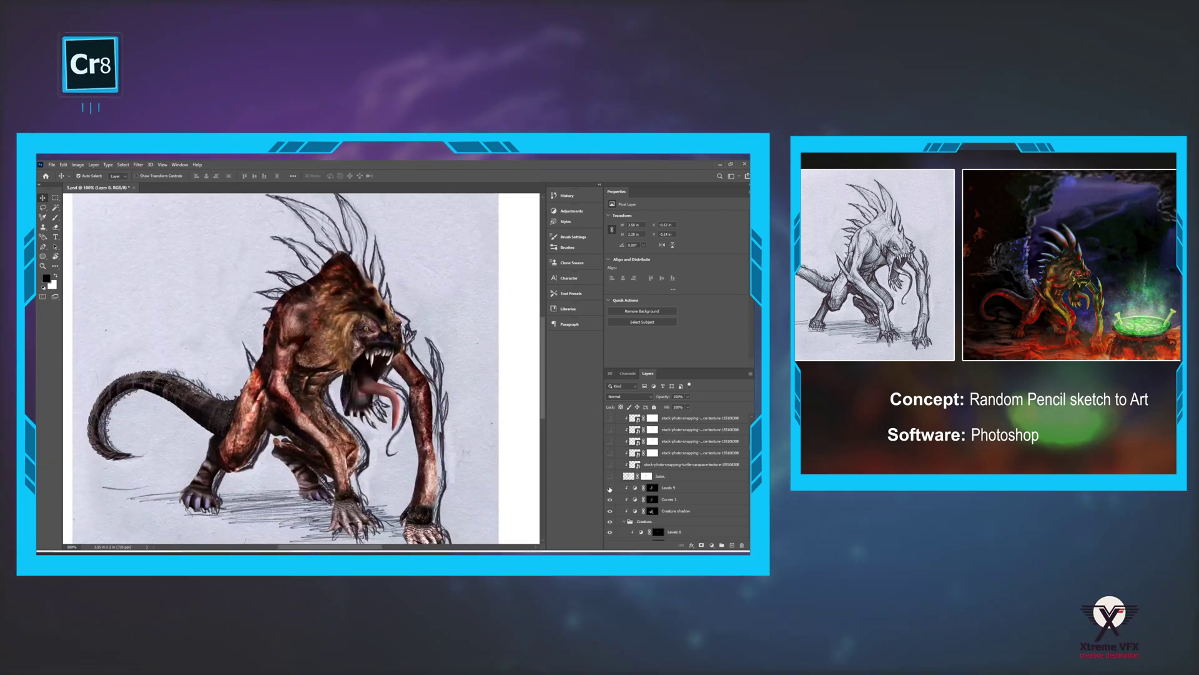
Step: Compare the creature without and with the Curves and Levels adjustments by hiding both and showing them again
left_click(610, 487)
left_click(611, 499)
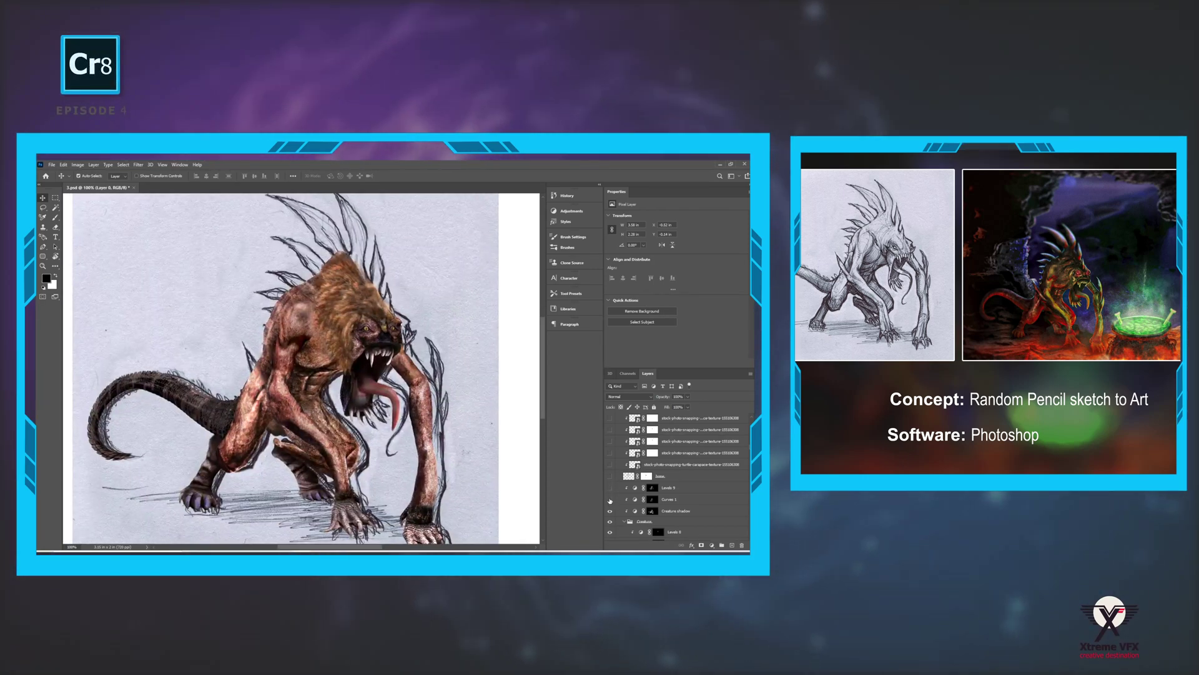
left_click(610, 499)
left_click(610, 487)
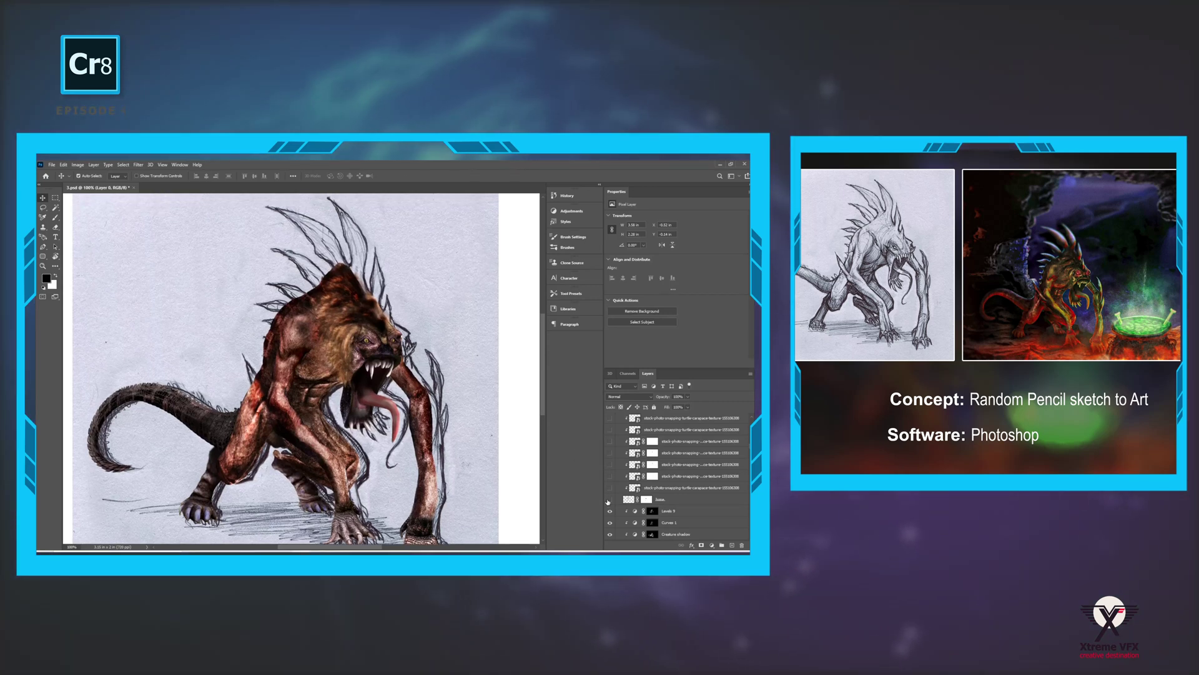
Step: Show the grey base layer of the back and limb spikes and all the snapping-turtle carapace texture layers clipped to it
left_click(609, 499)
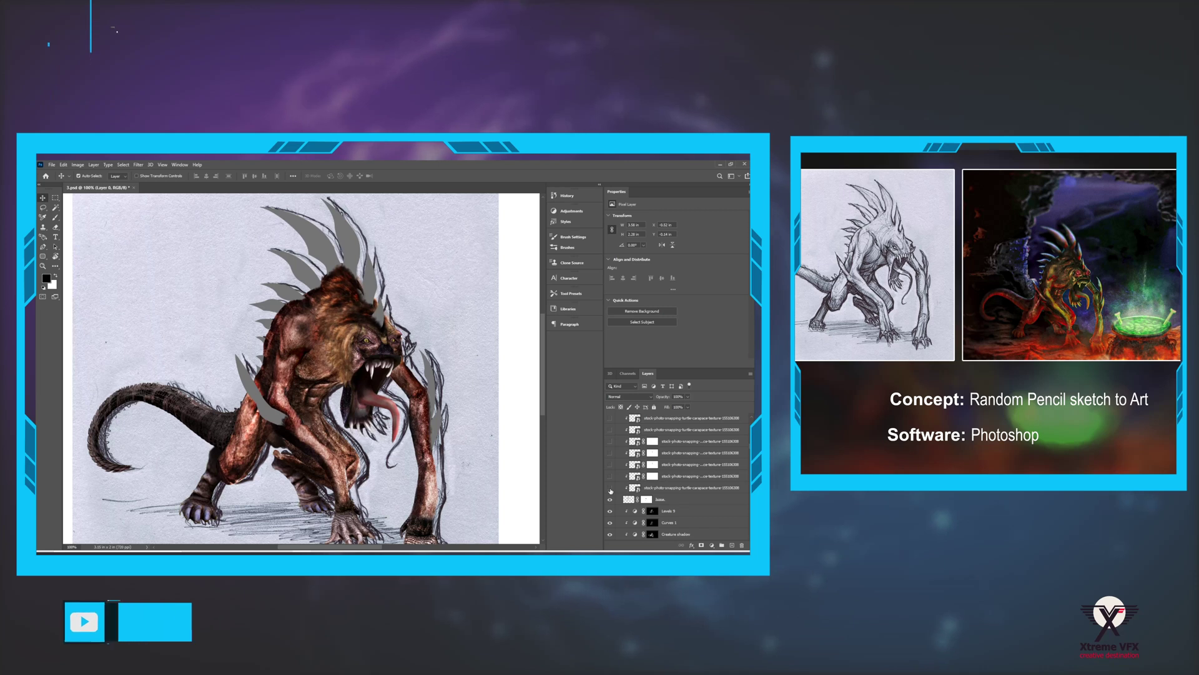
left_click(610, 488)
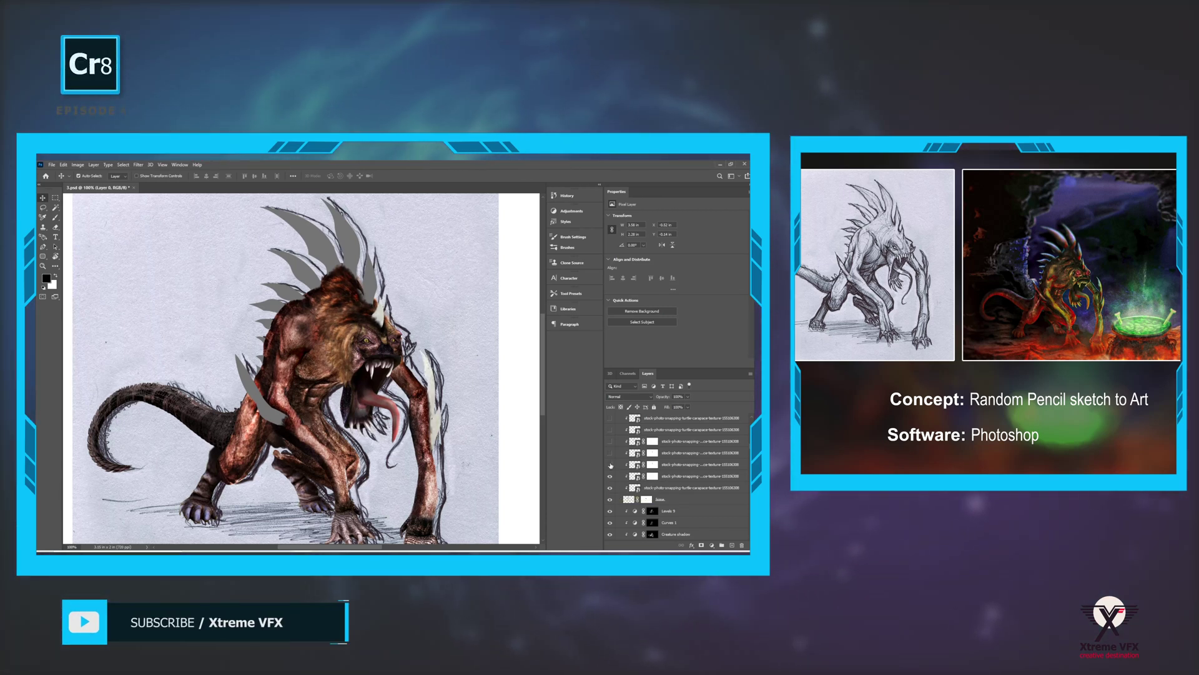
left_click_drag(611, 477, 611, 417)
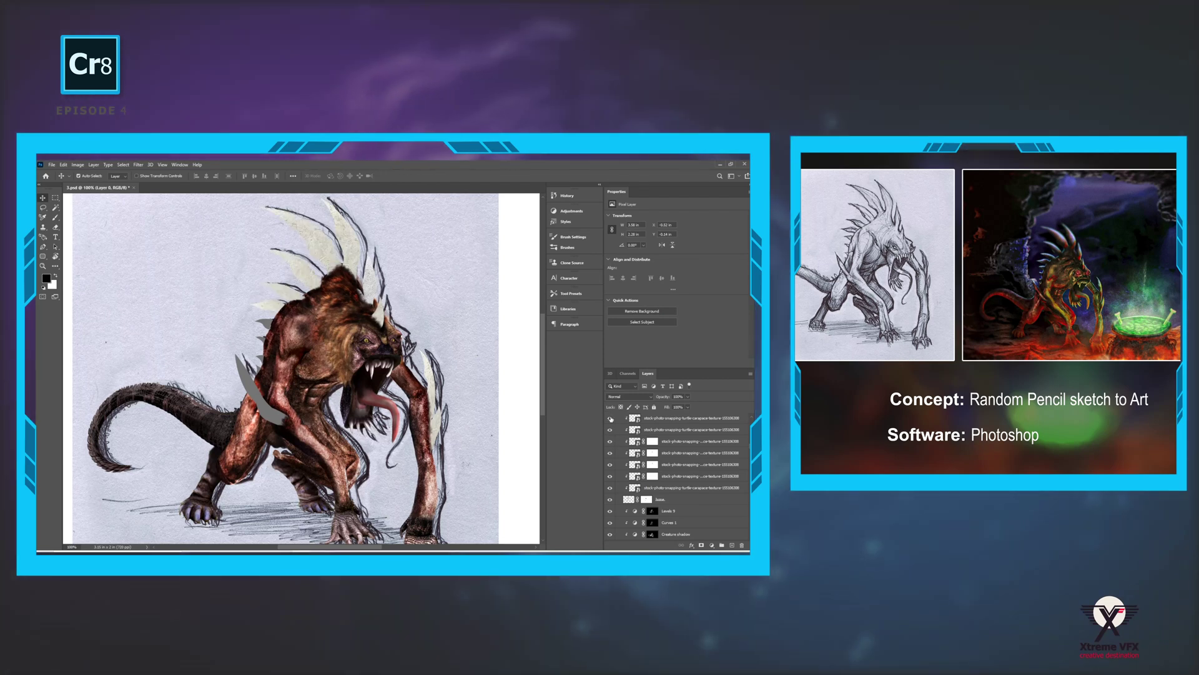
scroll(629, 451, "up", 2)
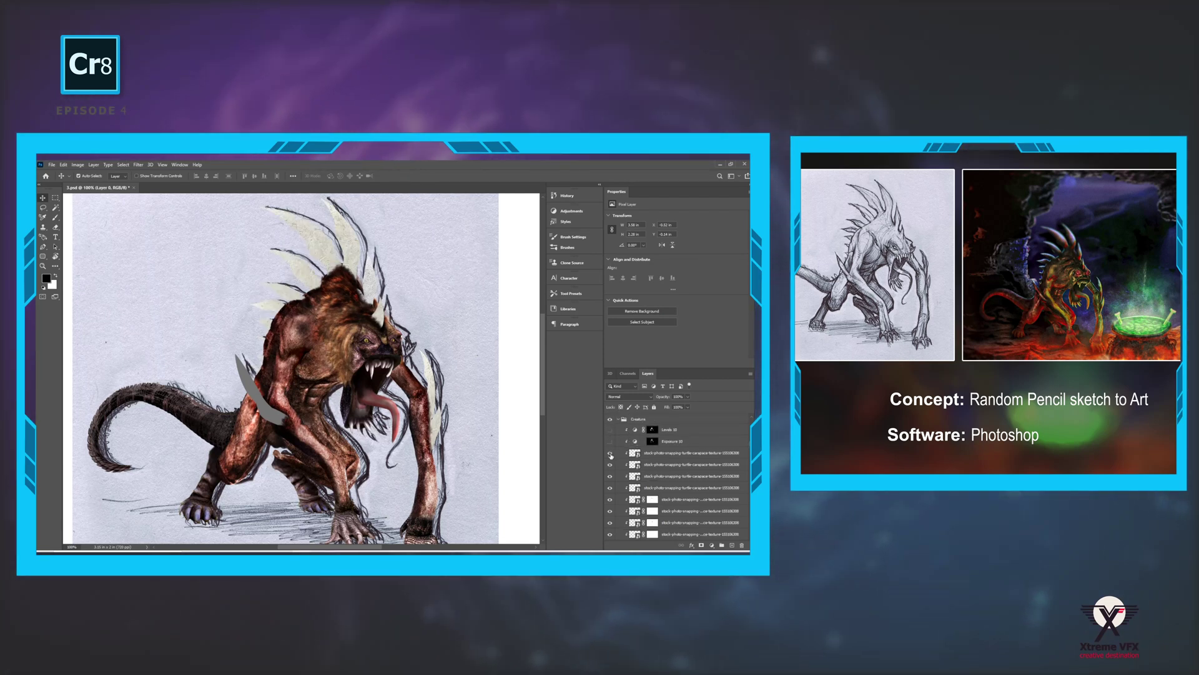
scroll(677, 464, "down", 1)
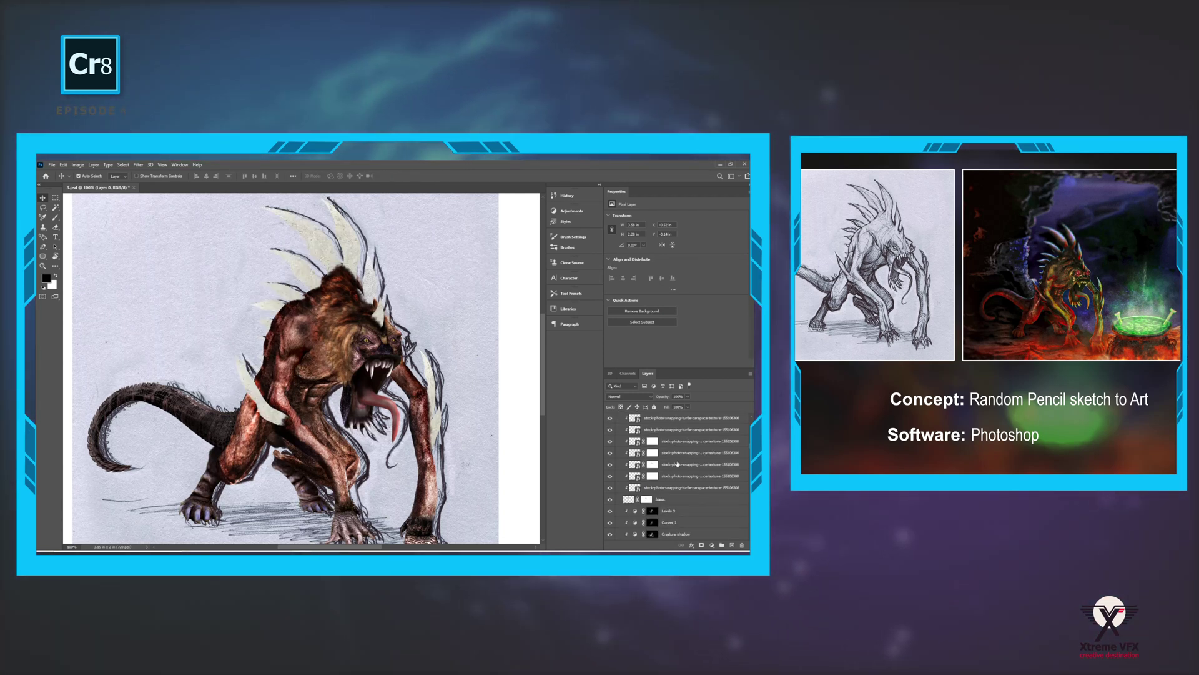
Step: Show the Exposure 10 and Levels 10 adjustments above the spikes' carapace textures
scroll(627, 474, "up", 2)
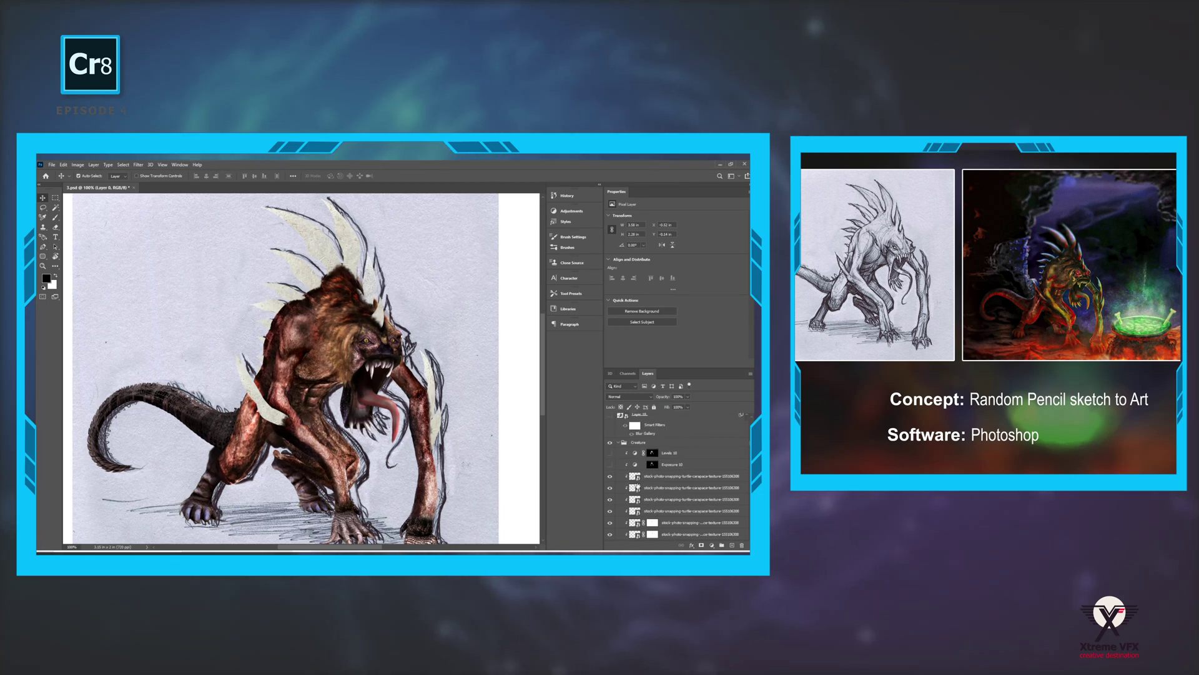
scroll(631, 481, "up", 1)
left_click(610, 476)
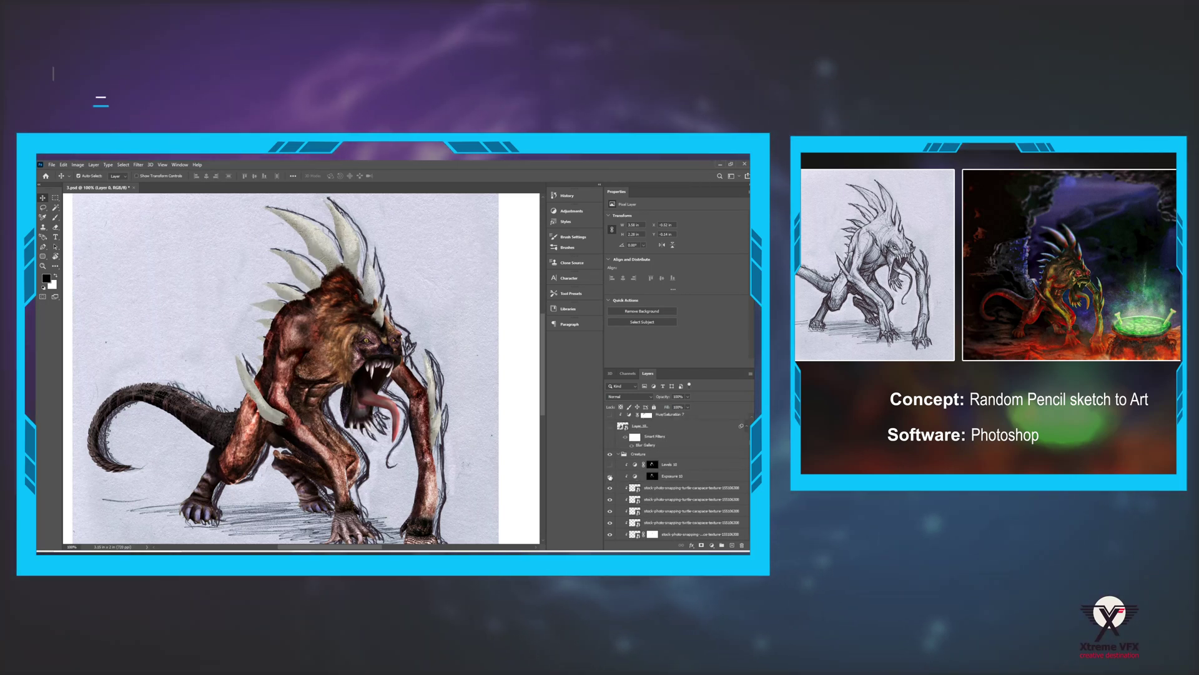
left_click(610, 466)
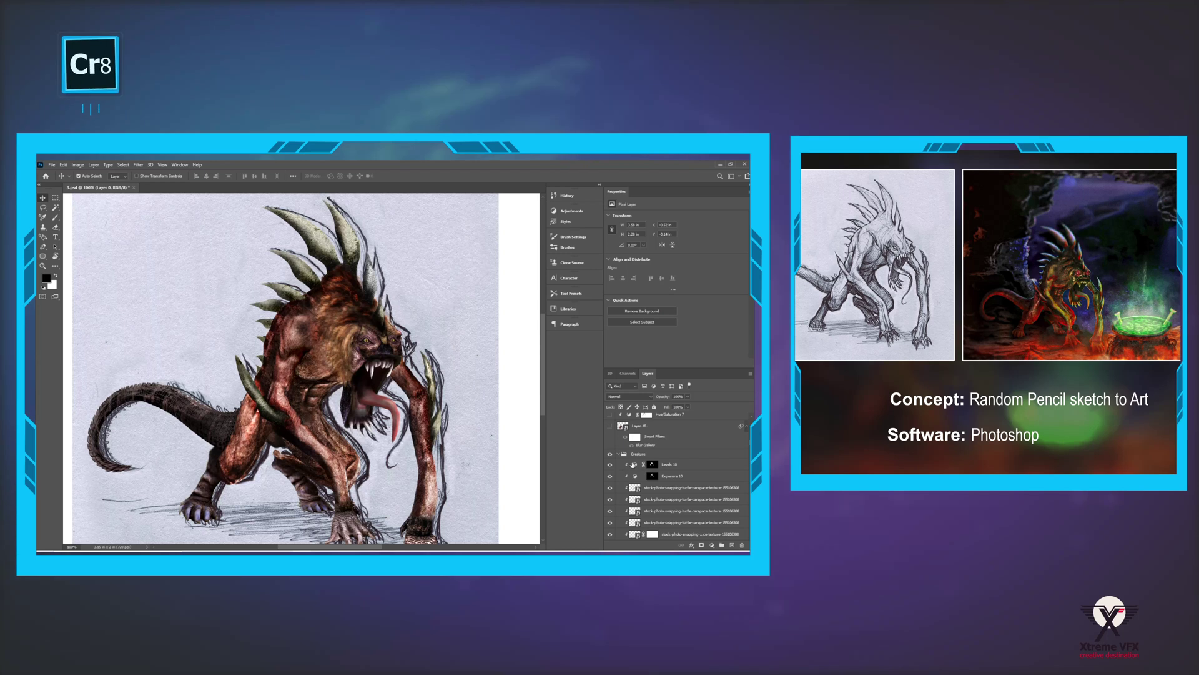
Step: Collapse and hide the Creature group, show the blurred smart-object creature layer above it, and hide the pencil sketch so the creature stands on white
scroll(625, 466, "up", 1)
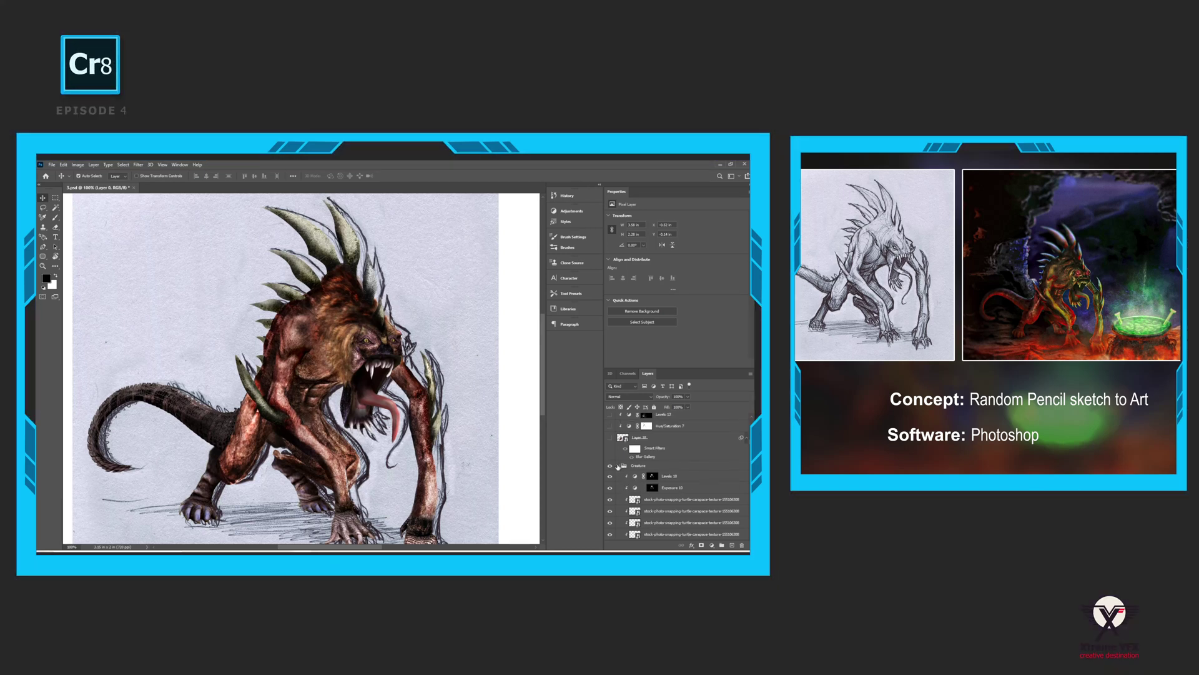
left_click(617, 466)
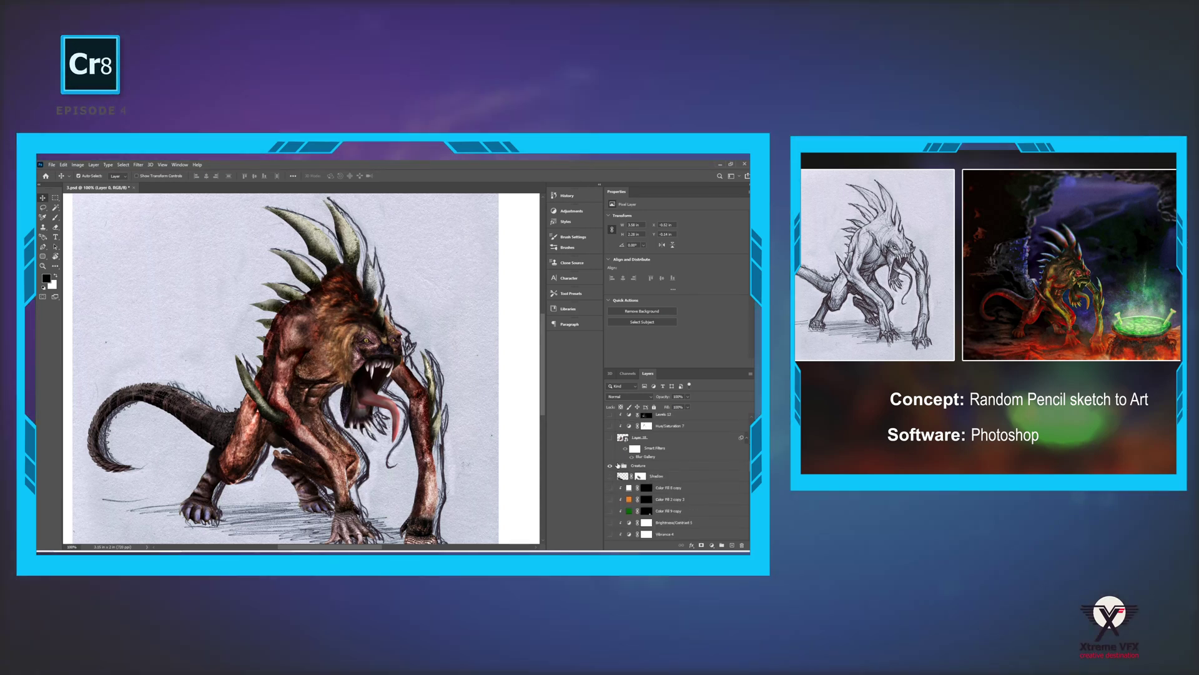
left_click(611, 438, "alt")
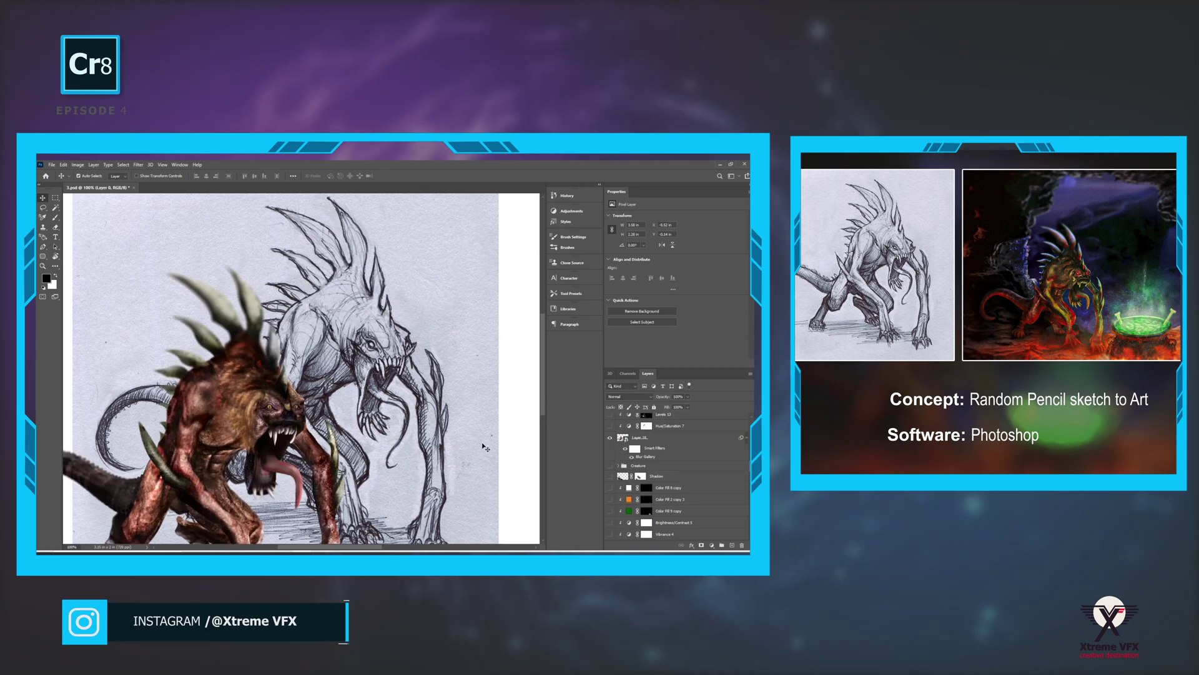
scroll(629, 468, "down", 5)
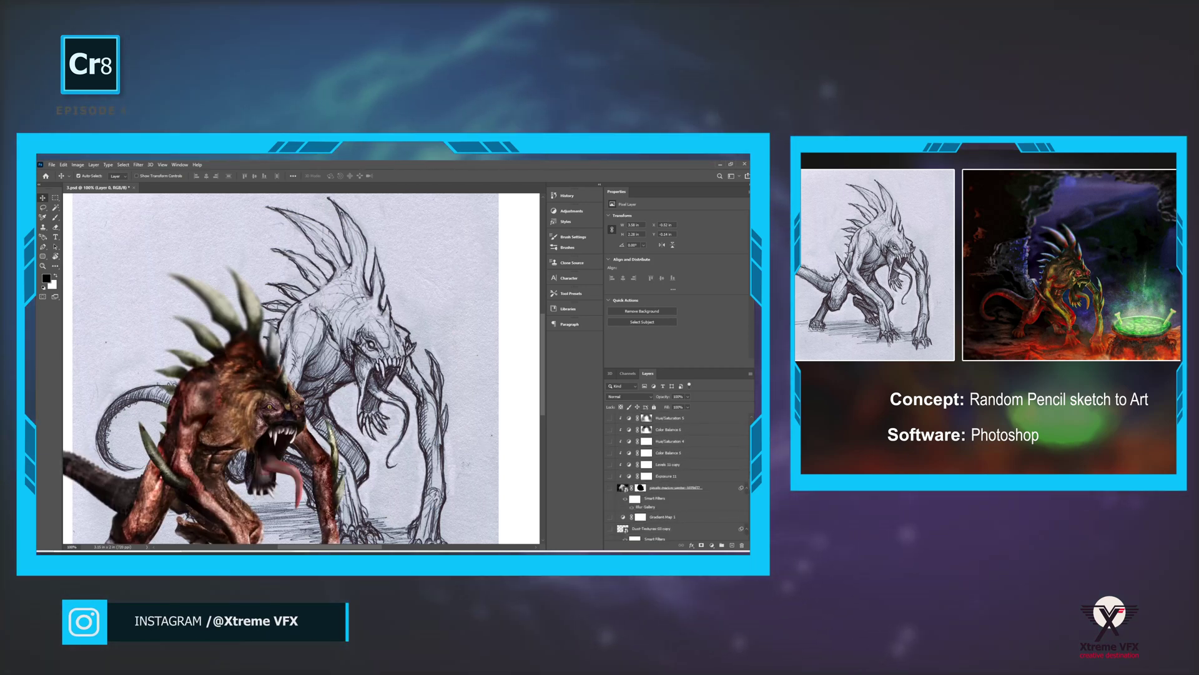
scroll(677, 475, "down", 10)
left_click(610, 511)
left_click(643, 534)
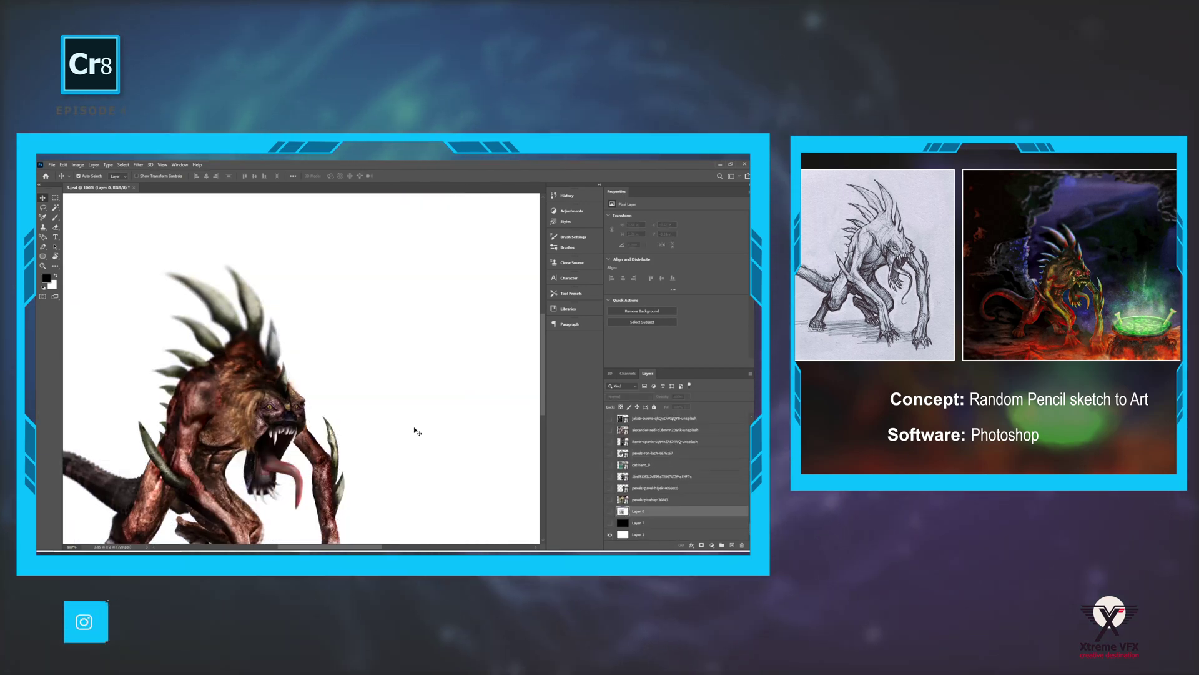
key("ctrl+0")
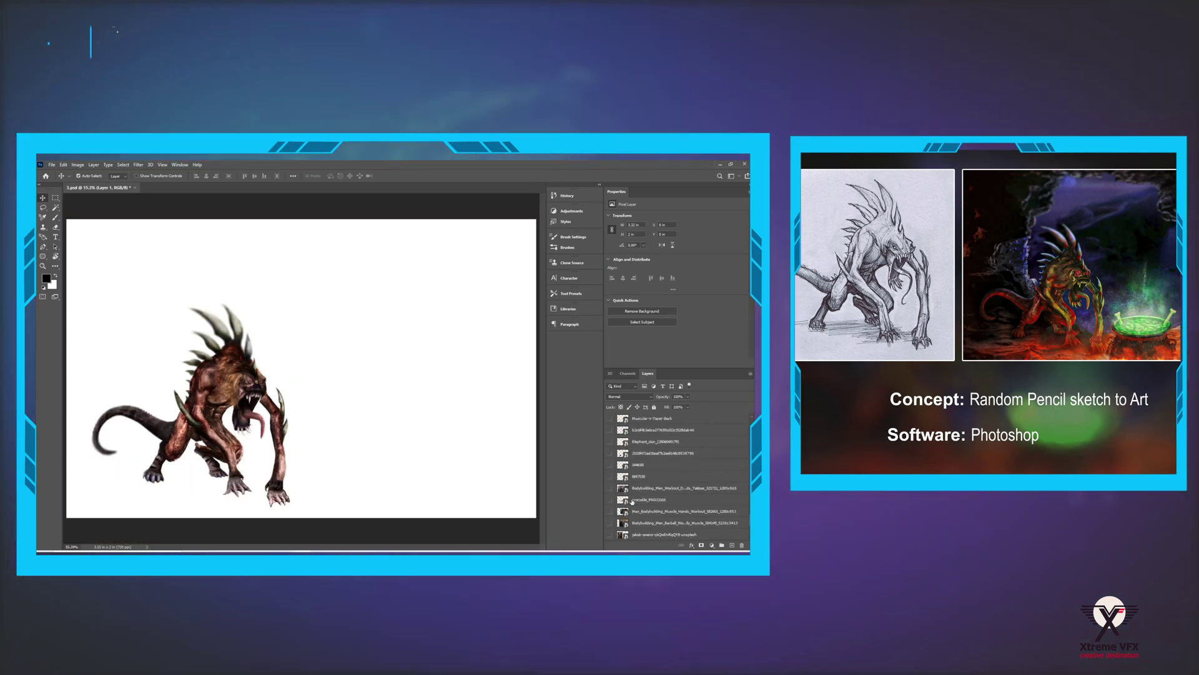
scroll(656, 475, "up", 5)
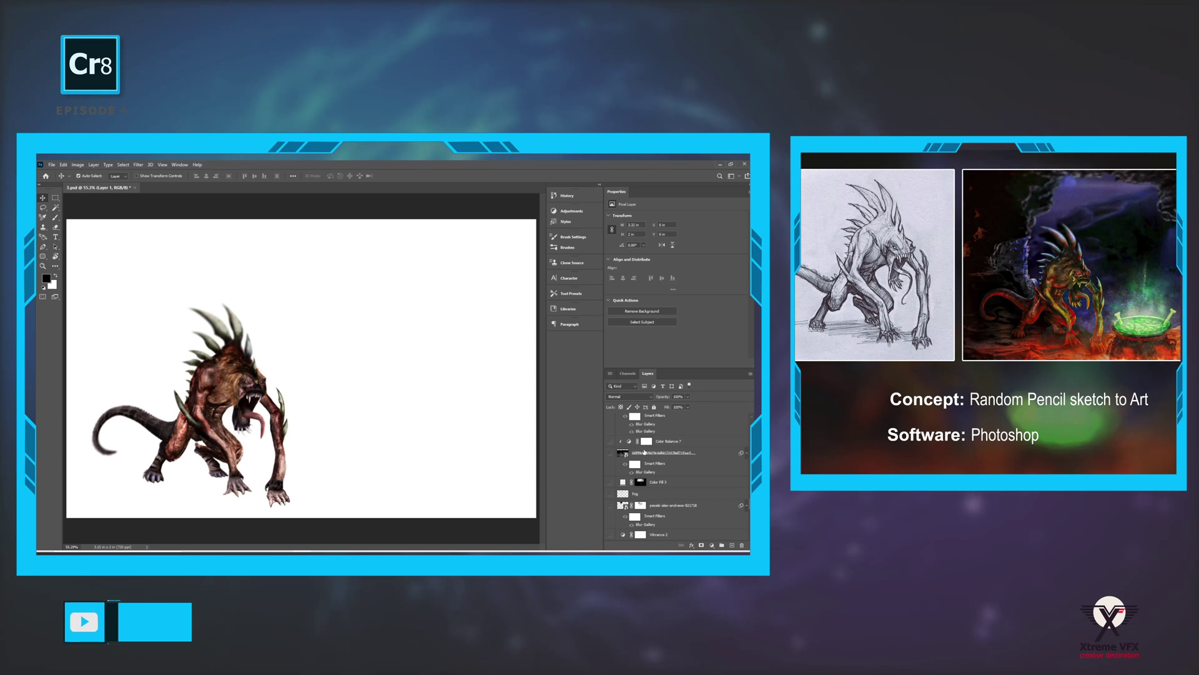
scroll(618, 462, "up", 4)
scroll(649, 462, "up", 3)
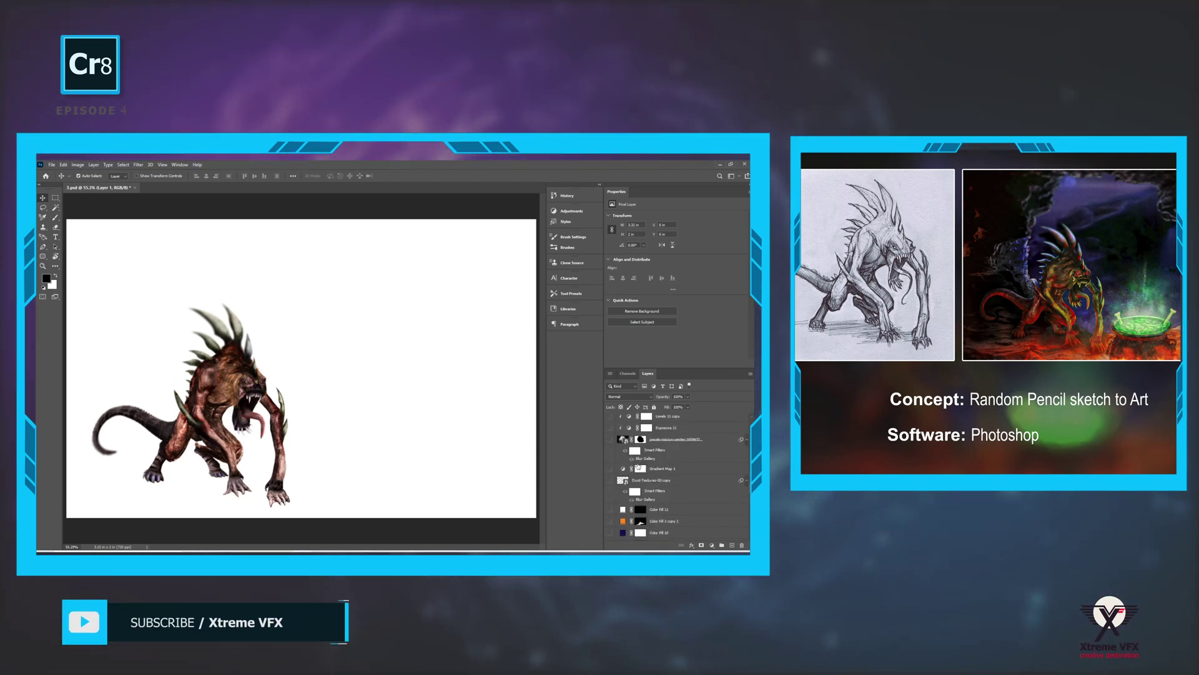
scroll(634, 481, "down", 5)
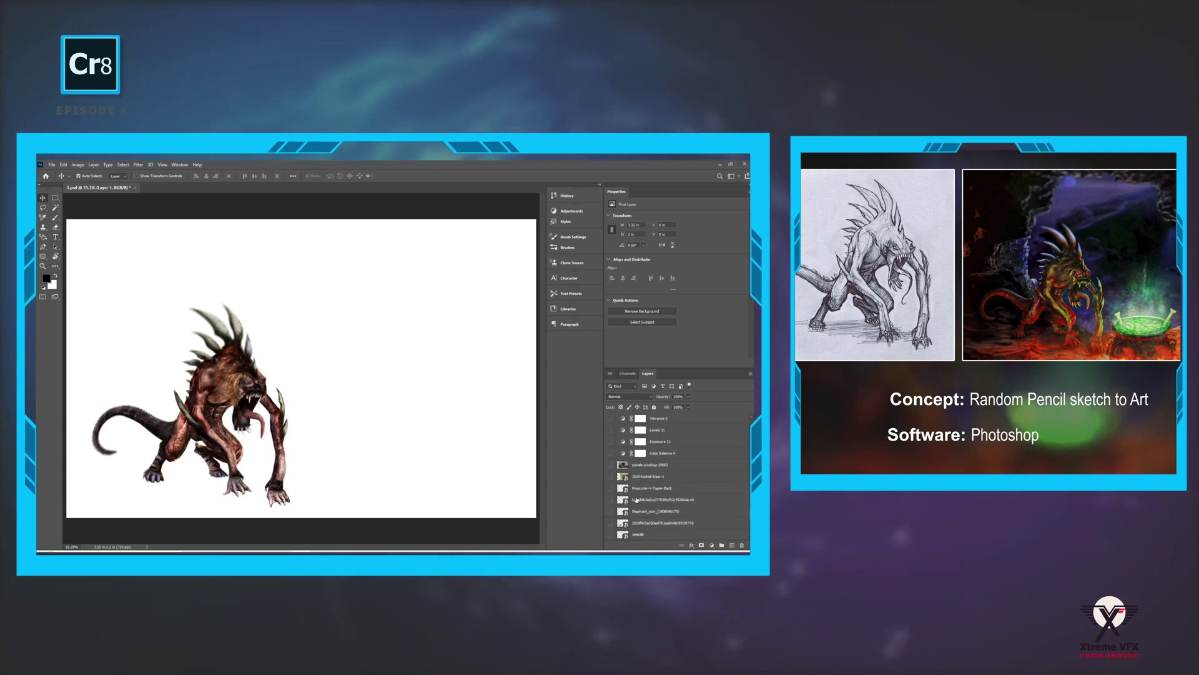
left_click(611, 489)
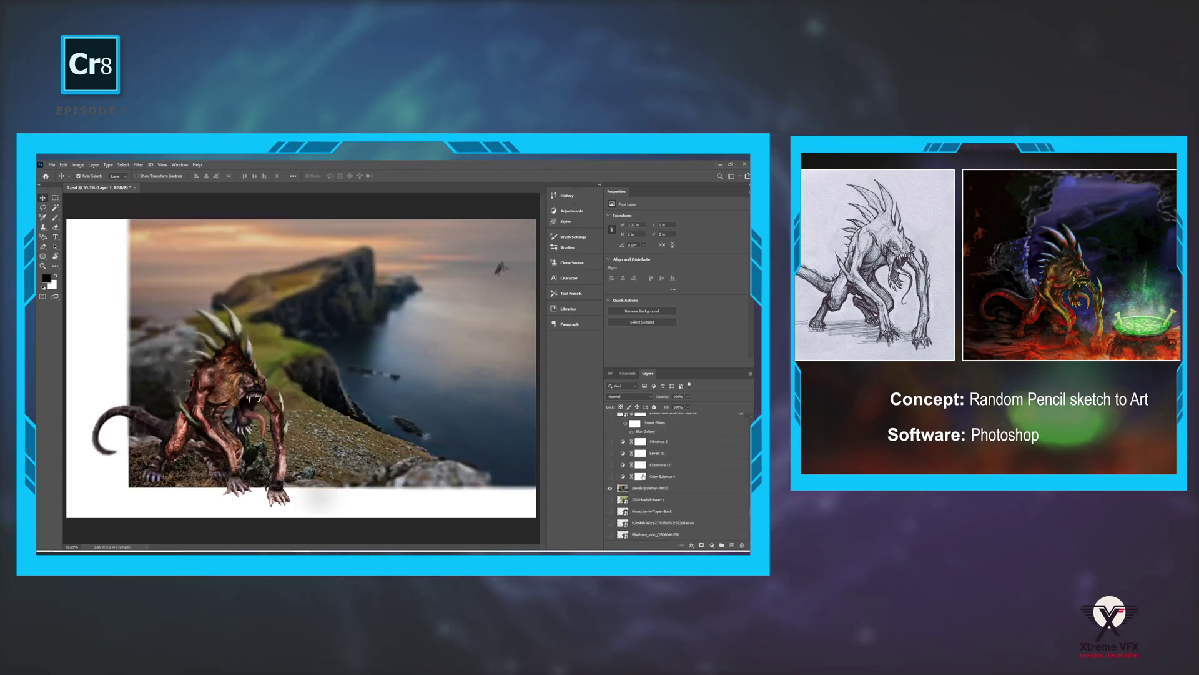
scroll(625, 463, "up", 5)
scroll(625, 466, "up", 3)
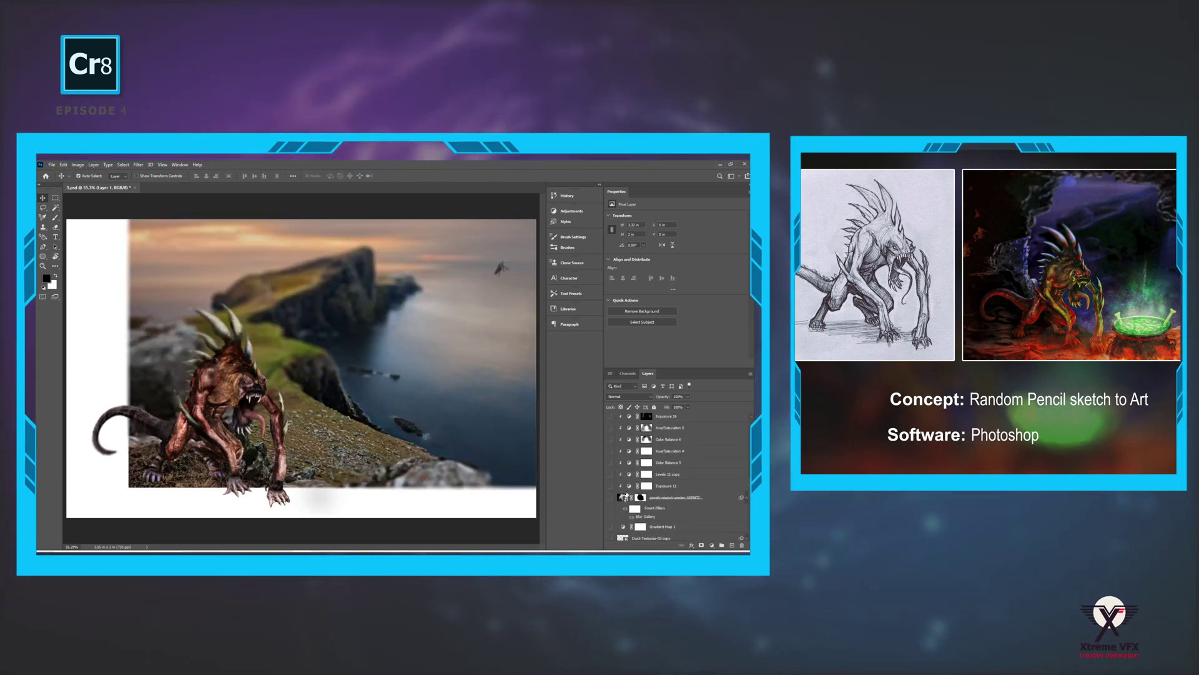
scroll(617, 499, "down", 3)
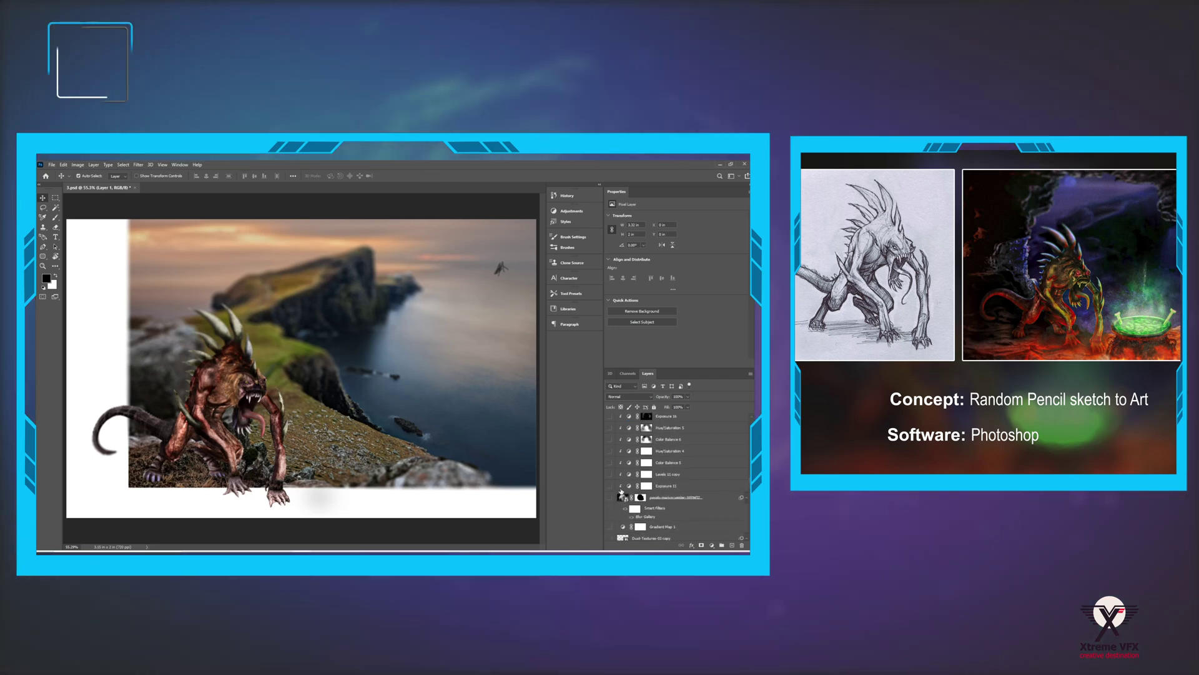
scroll(629, 482, "down", 10)
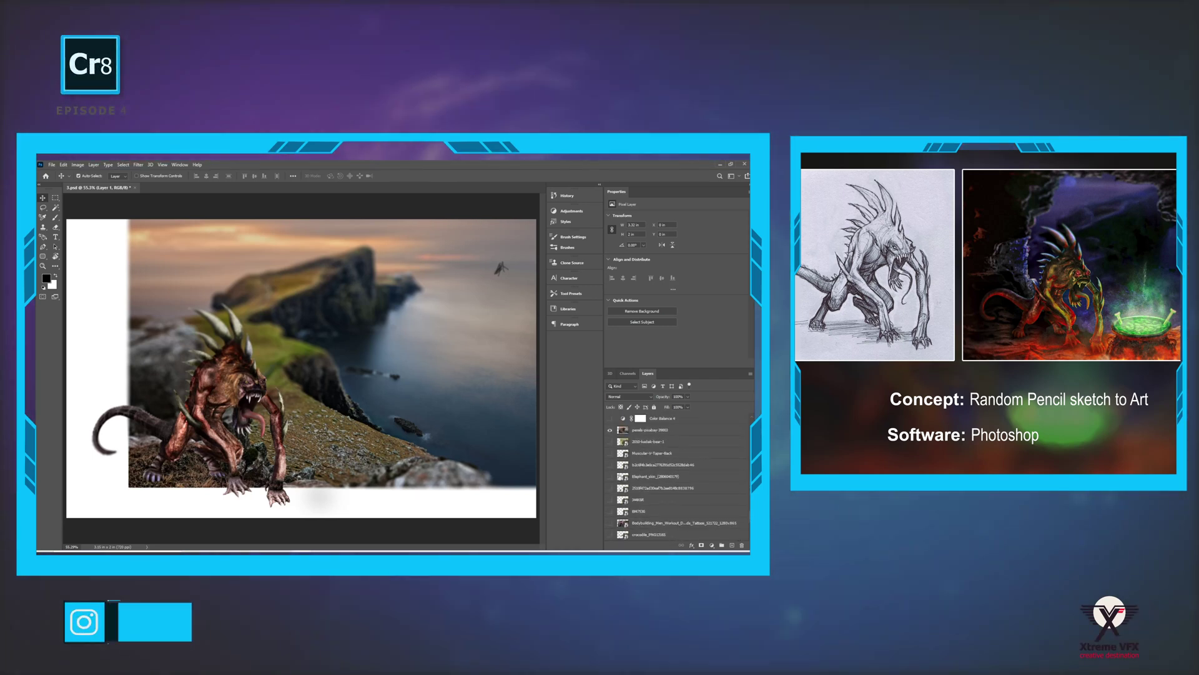
left_click(610, 430)
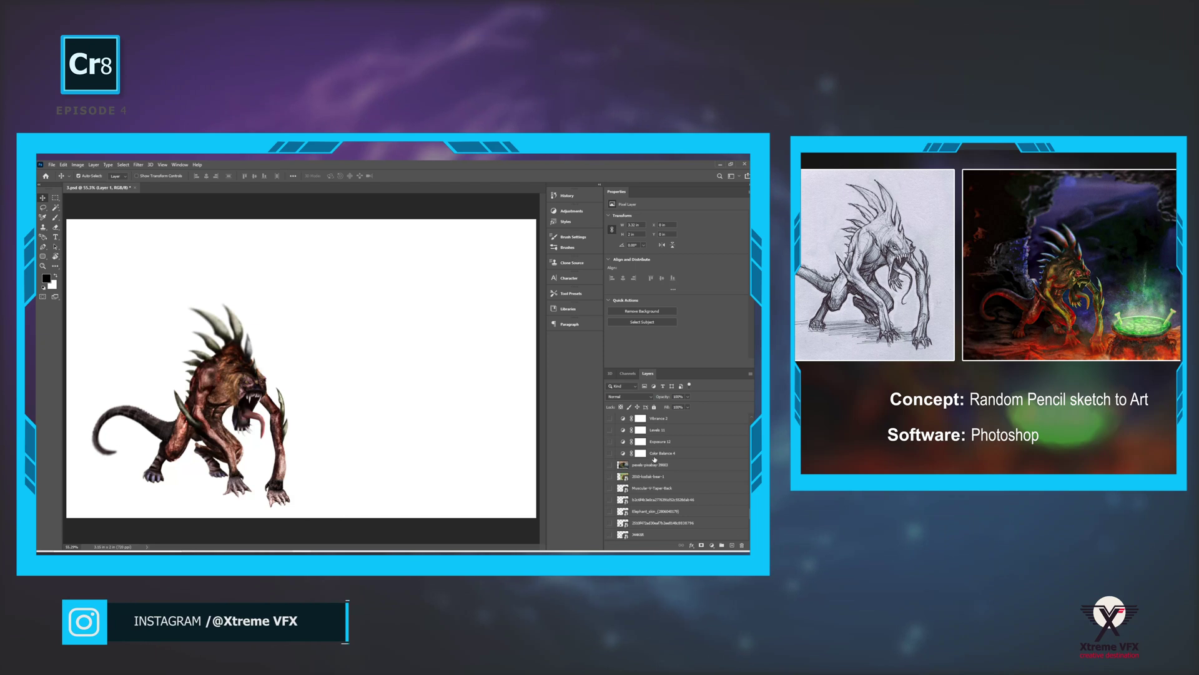
Step: Show the cave photo layer behind the creature and select its layer mask
scroll(667, 463, "up", 5)
scroll(667, 463, "up", 4)
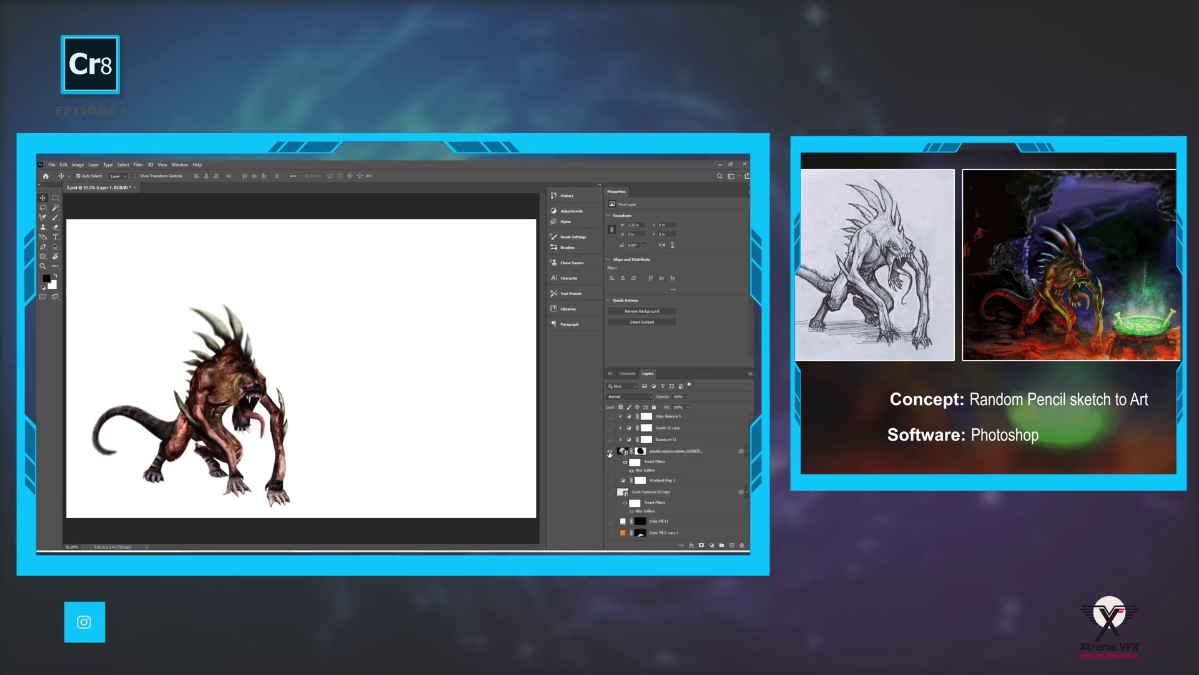
key("ctrl+z")
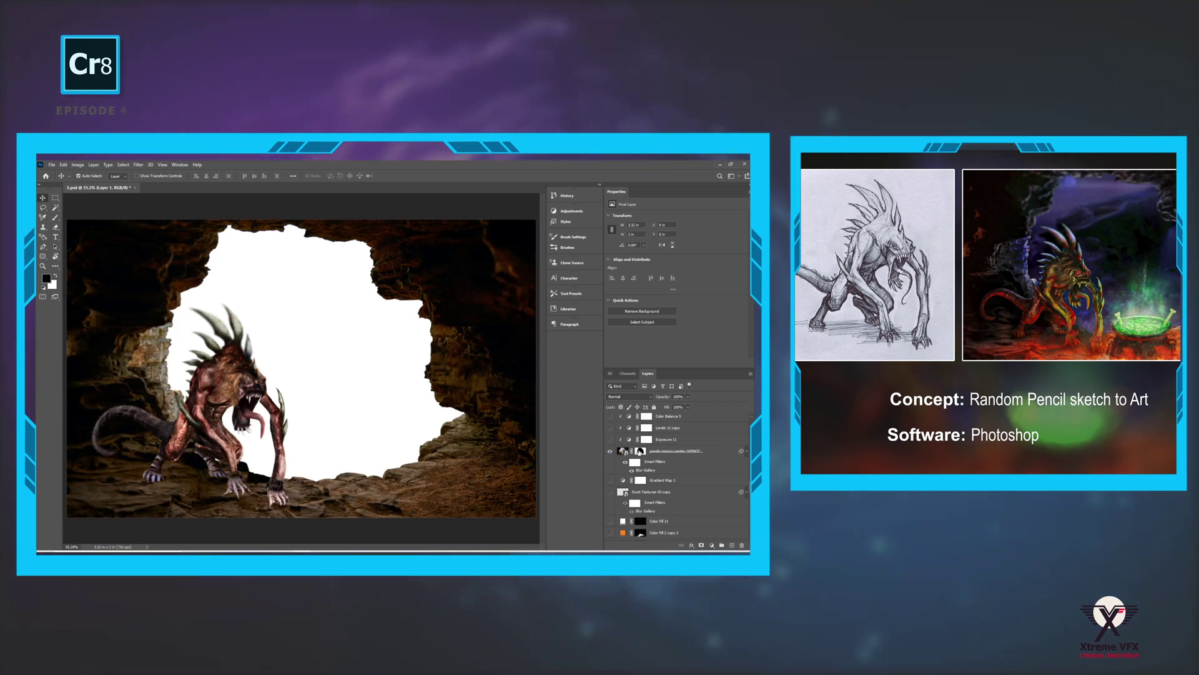
left_click(611, 451)
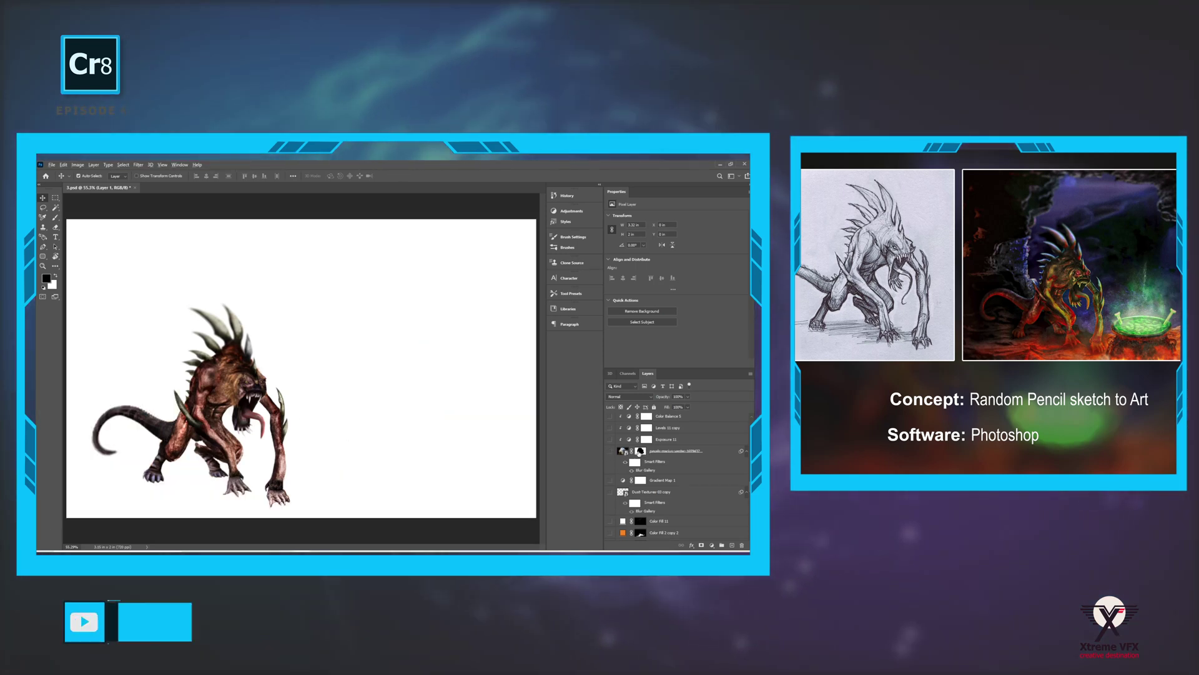
left_click(641, 450)
key("backslash")
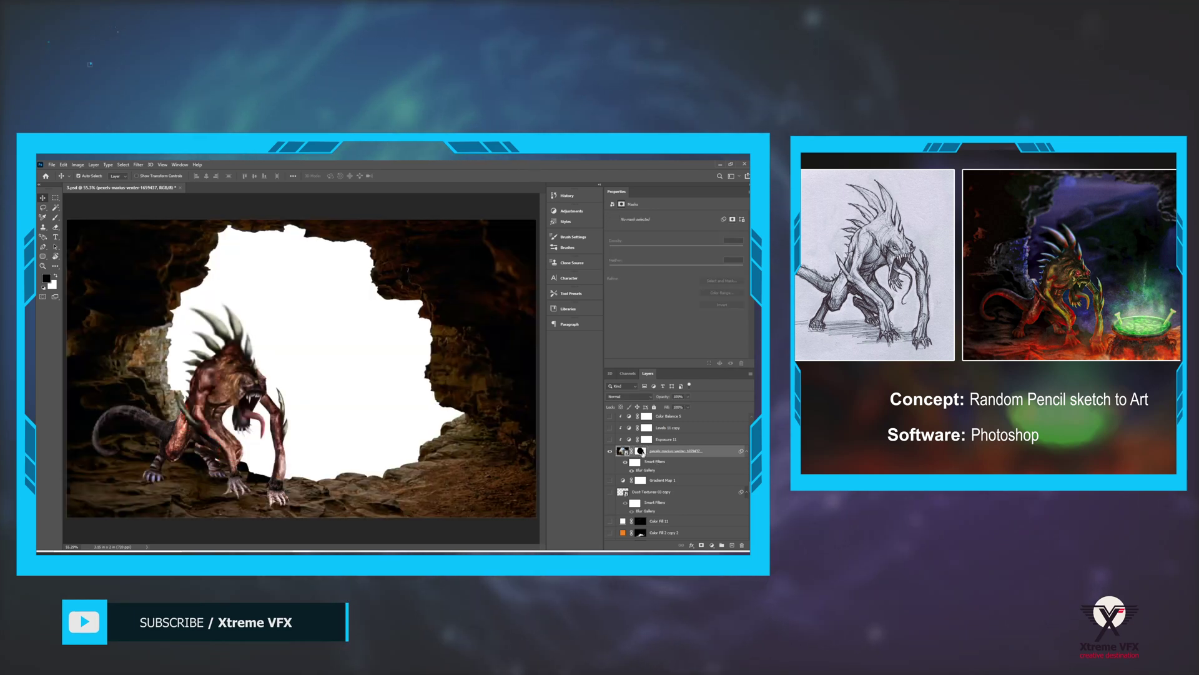
Step: Disable the cave photo's layer mask to view the unmasked image, comparing the scene without and with that layer
right_click(642, 452)
left_click(661, 458)
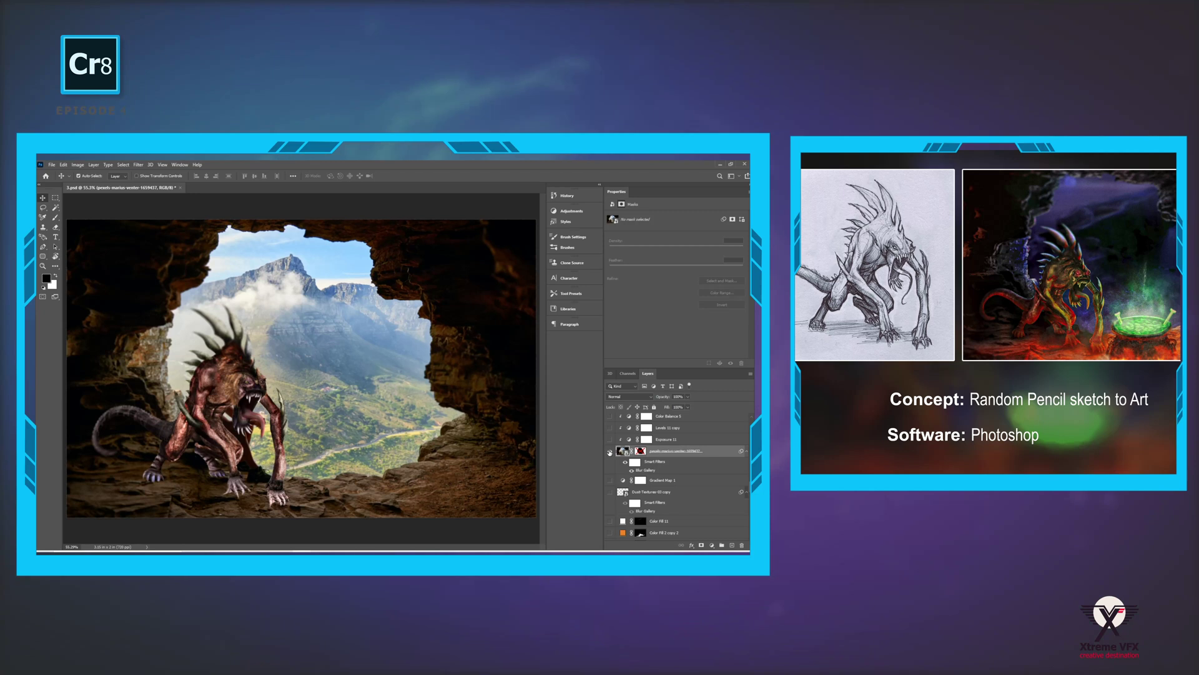
left_click(610, 450)
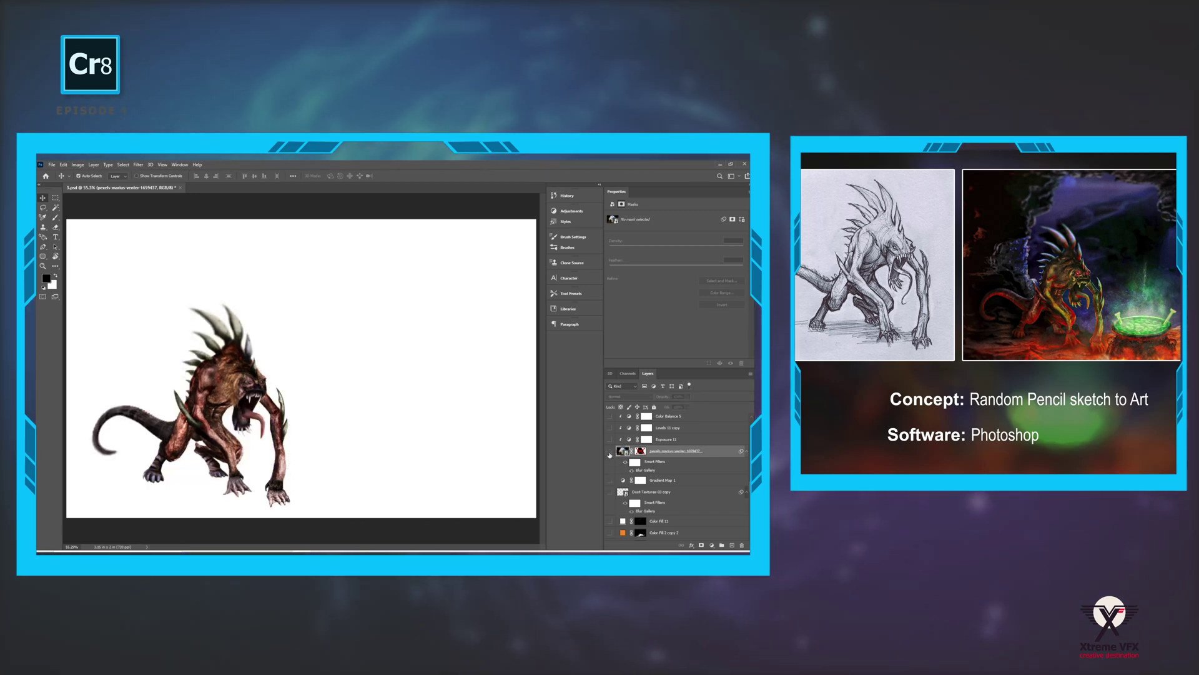
left_click(609, 451)
Step: Hide the blurred smart-object creature layer and re-enable the cave photo's layer mask
scroll(628, 438, "up", 5)
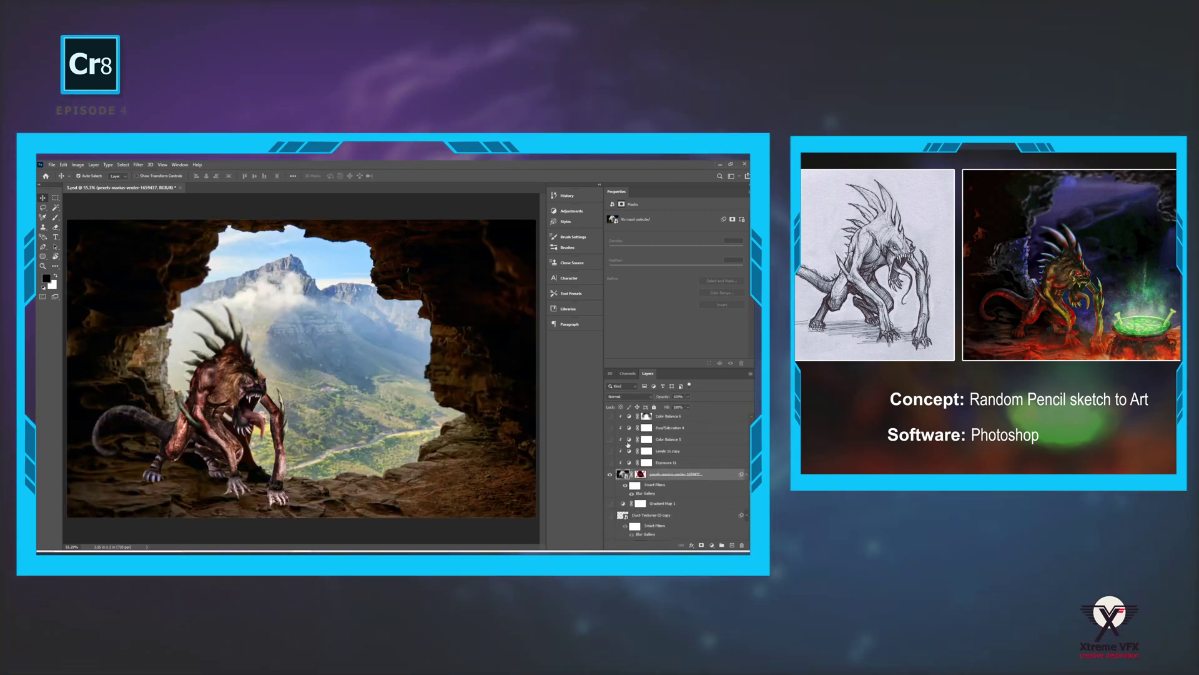
scroll(630, 434, "up", 3)
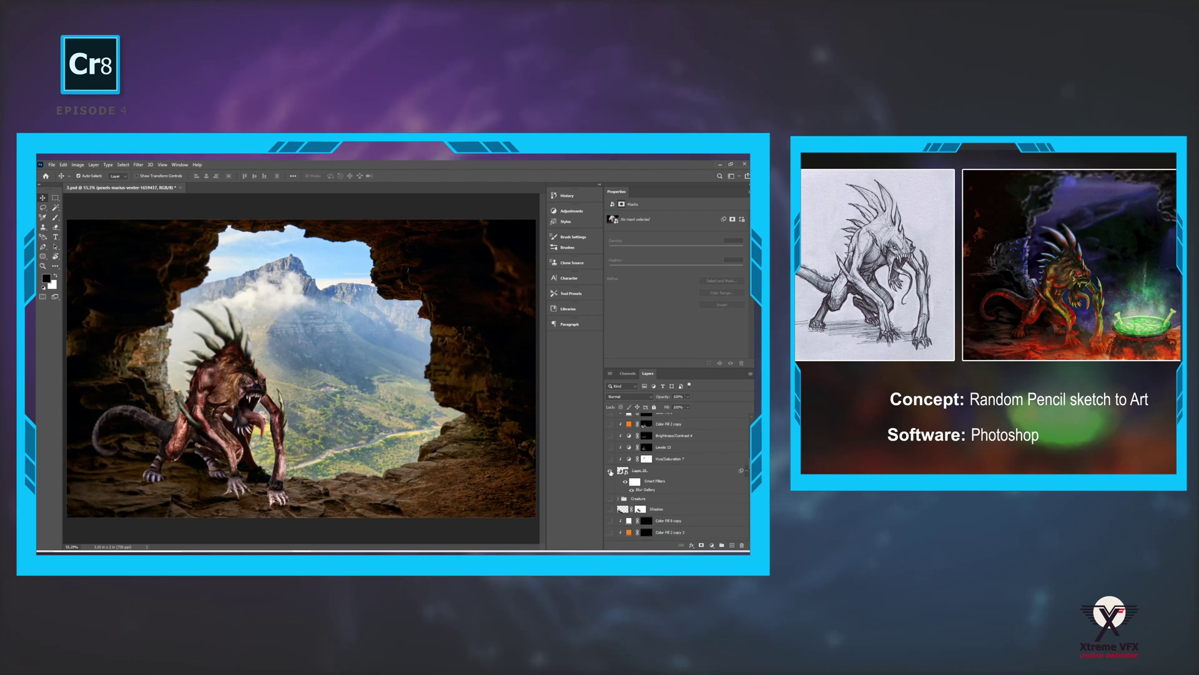
left_click(609, 471)
scroll(650, 459, "down", 5)
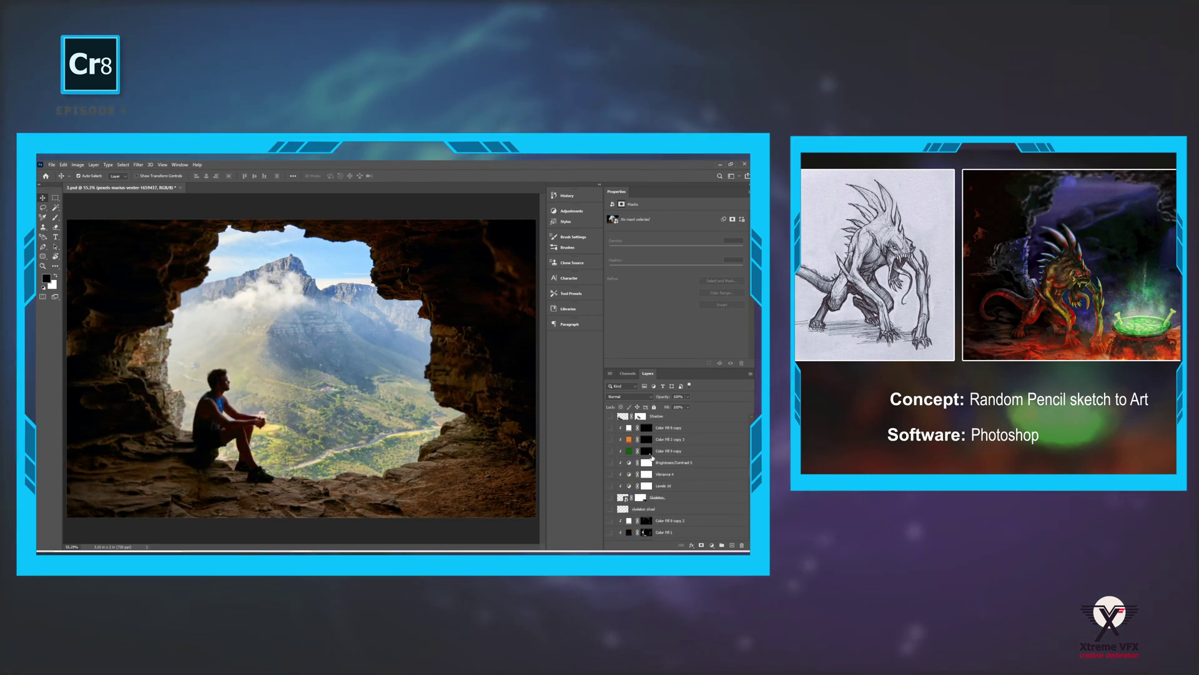
scroll(653, 463, "down", 5)
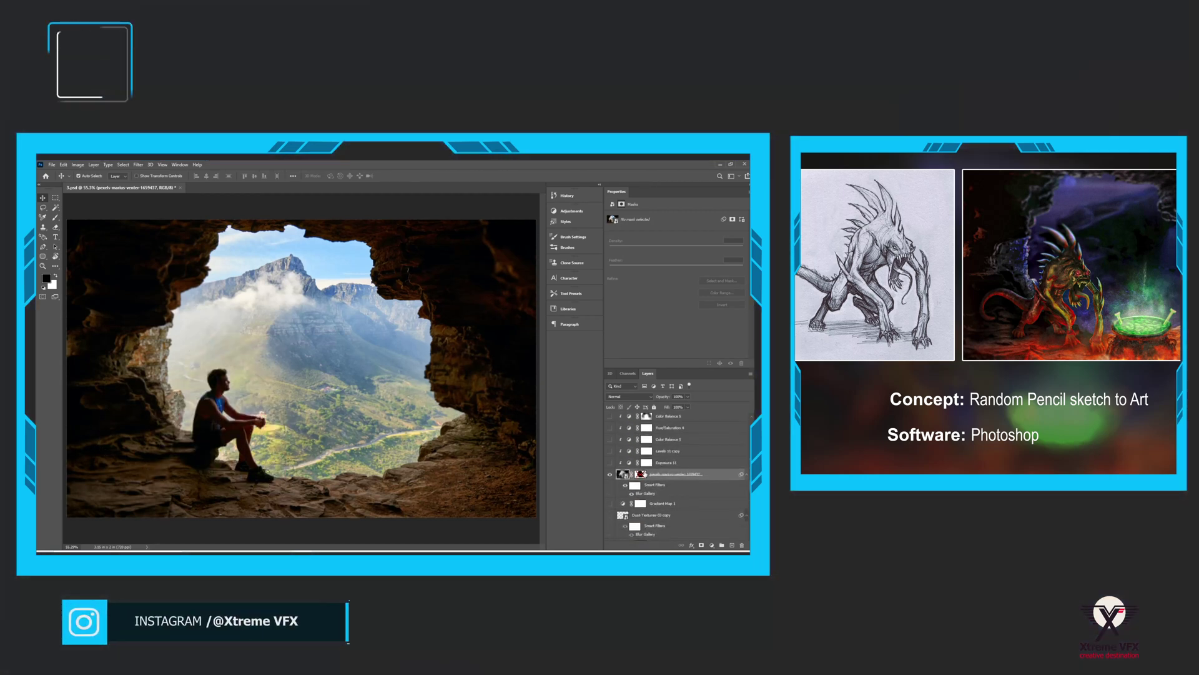
right_click(640, 476)
left_click(657, 483)
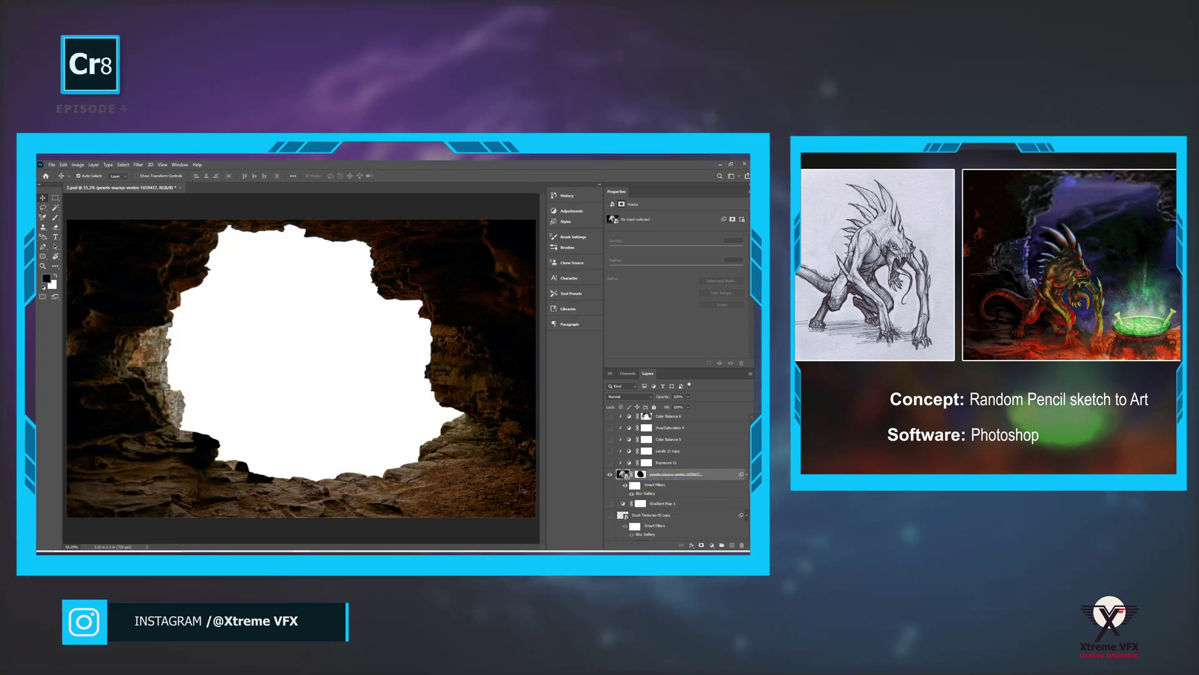
Step: Show the Exposure, Levels, Color Balance and Hue/Saturation adjustments clipped to the cave photo
scroll(611, 468, "up", 2)
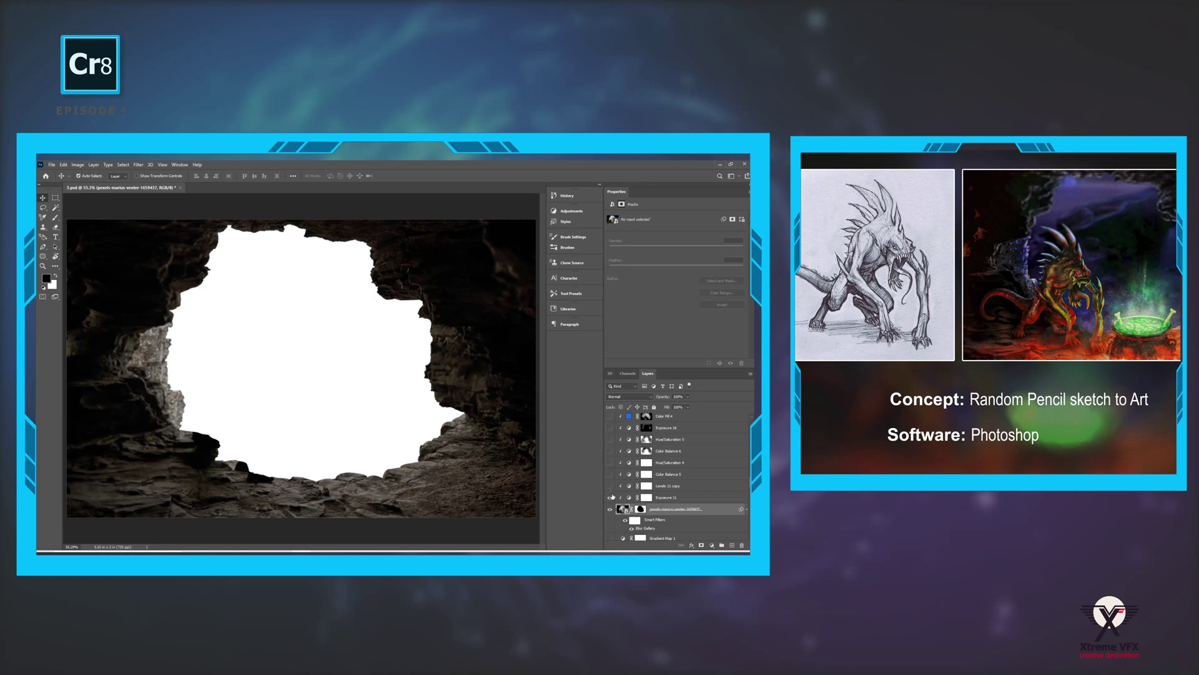
left_click(610, 486)
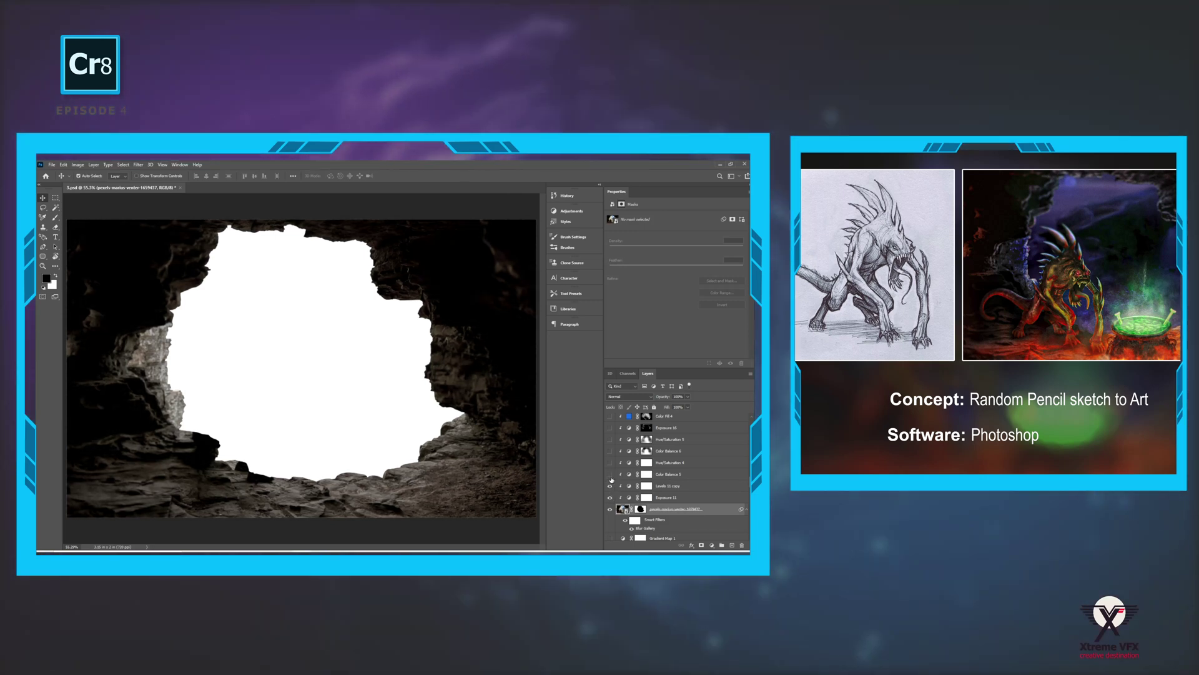
left_click(611, 474)
left_click(611, 462)
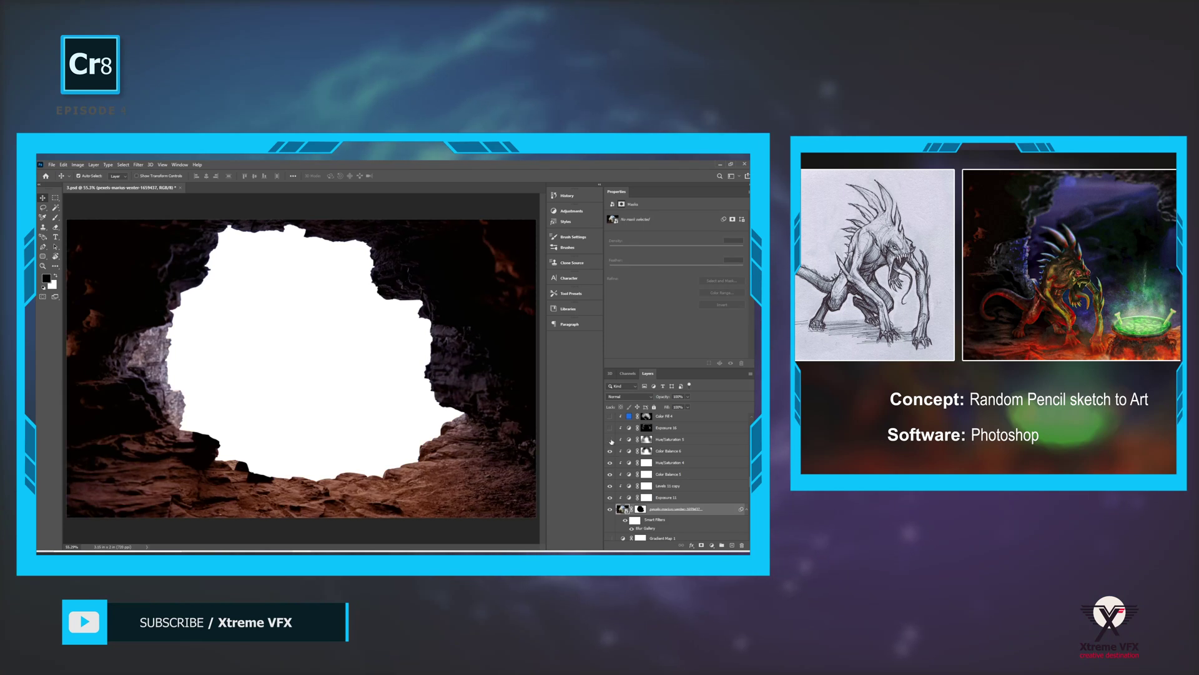
left_click(610, 428)
Step: Show the blue and black Color Fill layers clipped to the cave above its adjustments
scroll(650, 459, "up", 3)
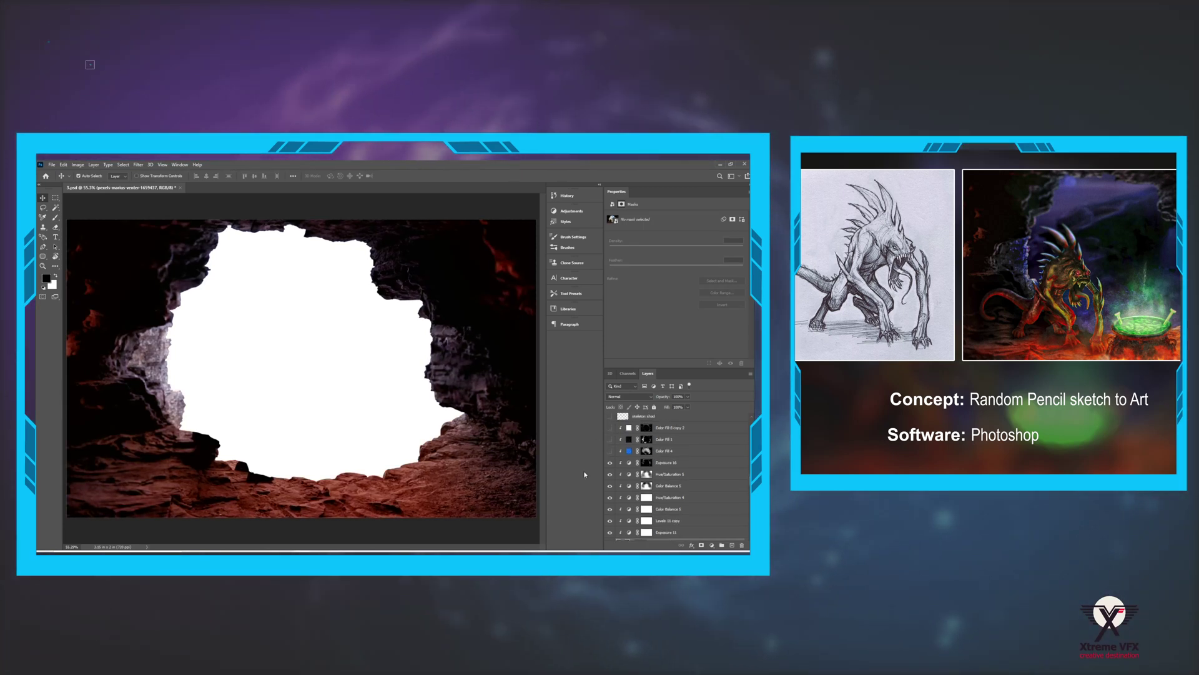
left_click(611, 451)
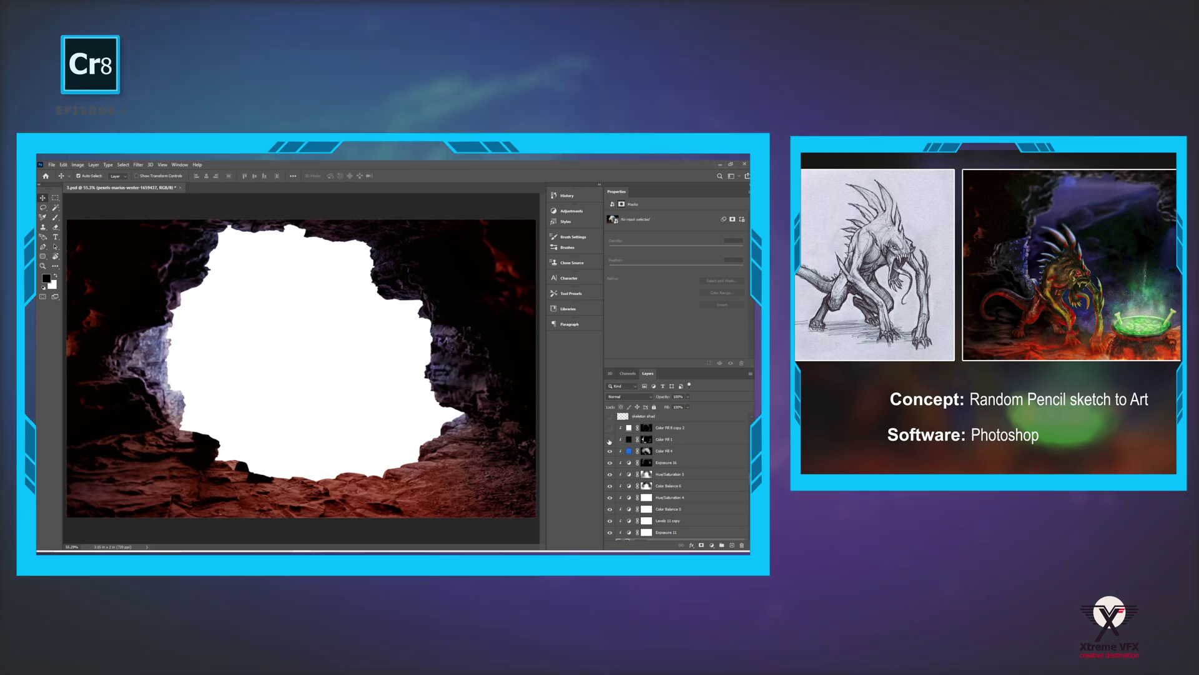
left_click(611, 439)
Step: Show the blurred coastal cliff photo behind the cave opening
scroll(644, 452, "down", 10)
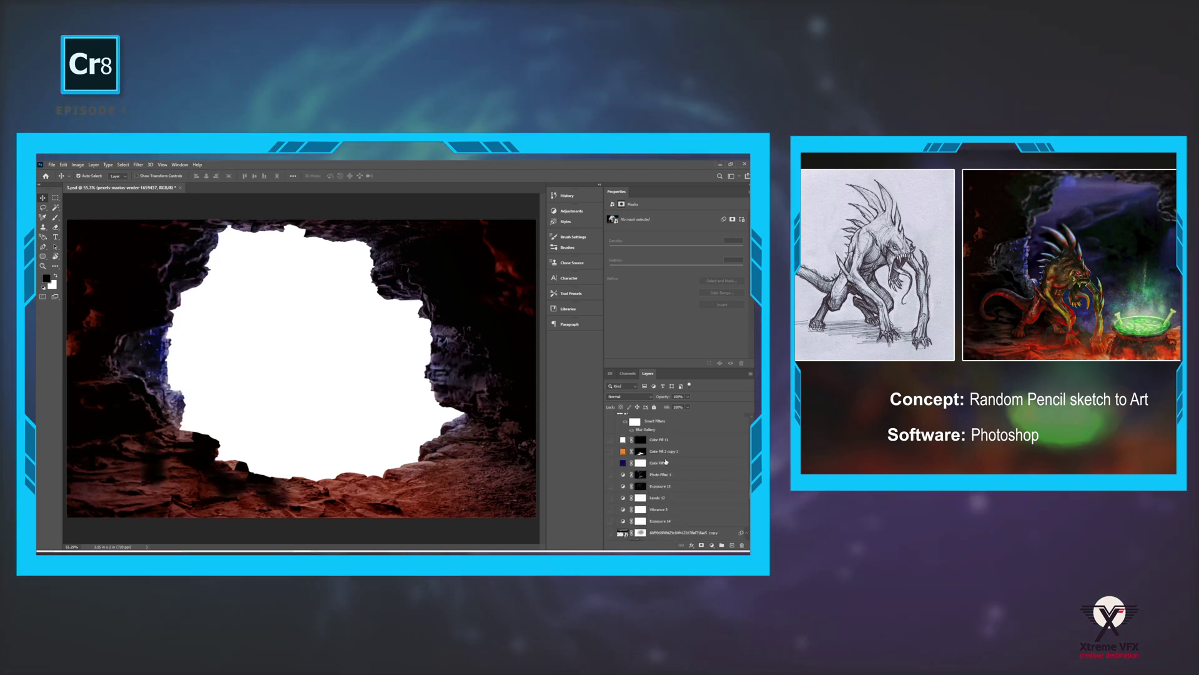
scroll(666, 463, "down", 5)
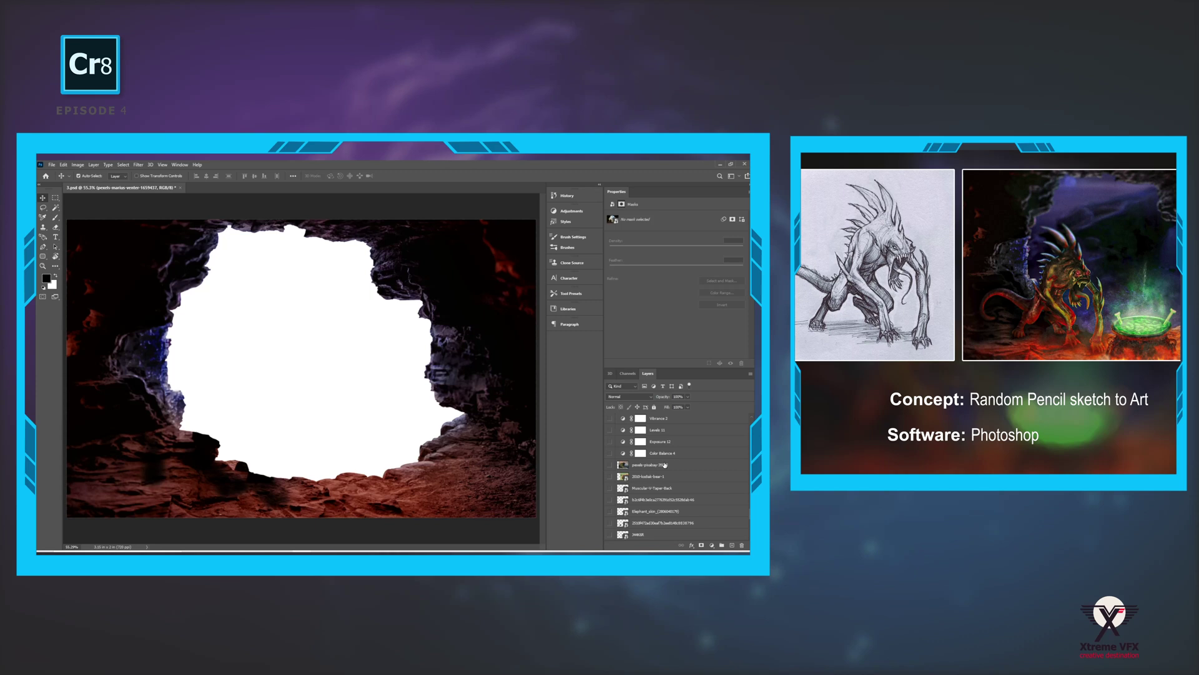
left_click(610, 477)
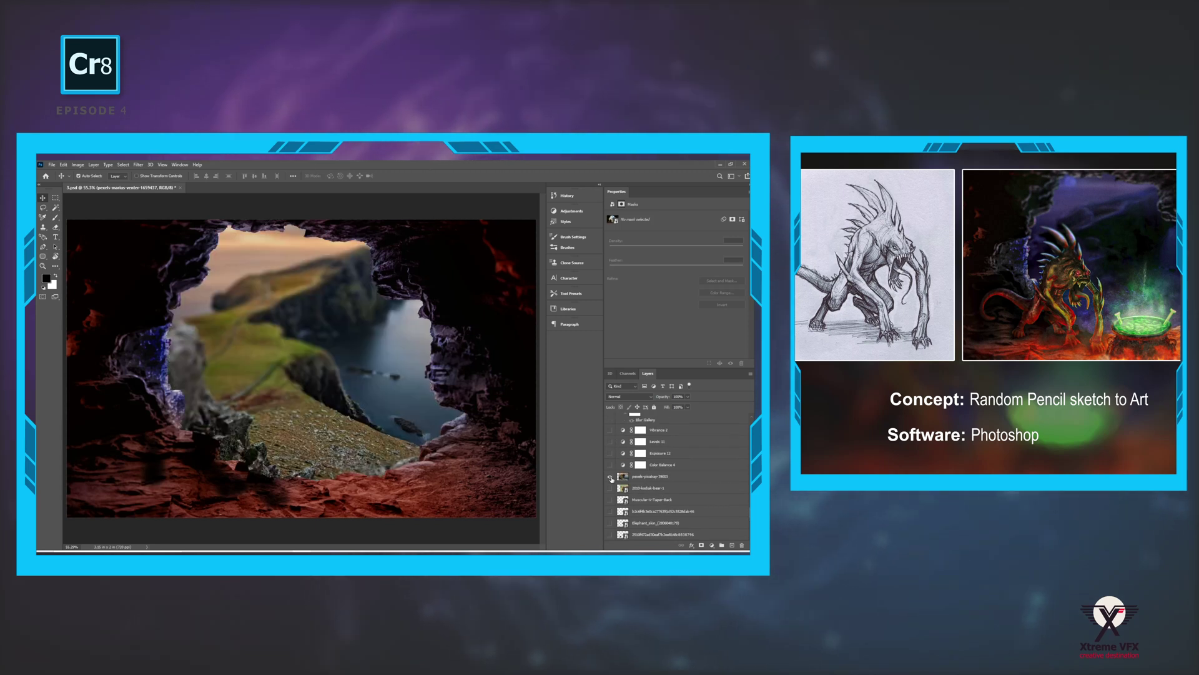
Step: Show the Color Balance, Exposure, Levels and Vibrance adjustments directly above the coastal cliff photo
scroll(632, 483, "up", 2)
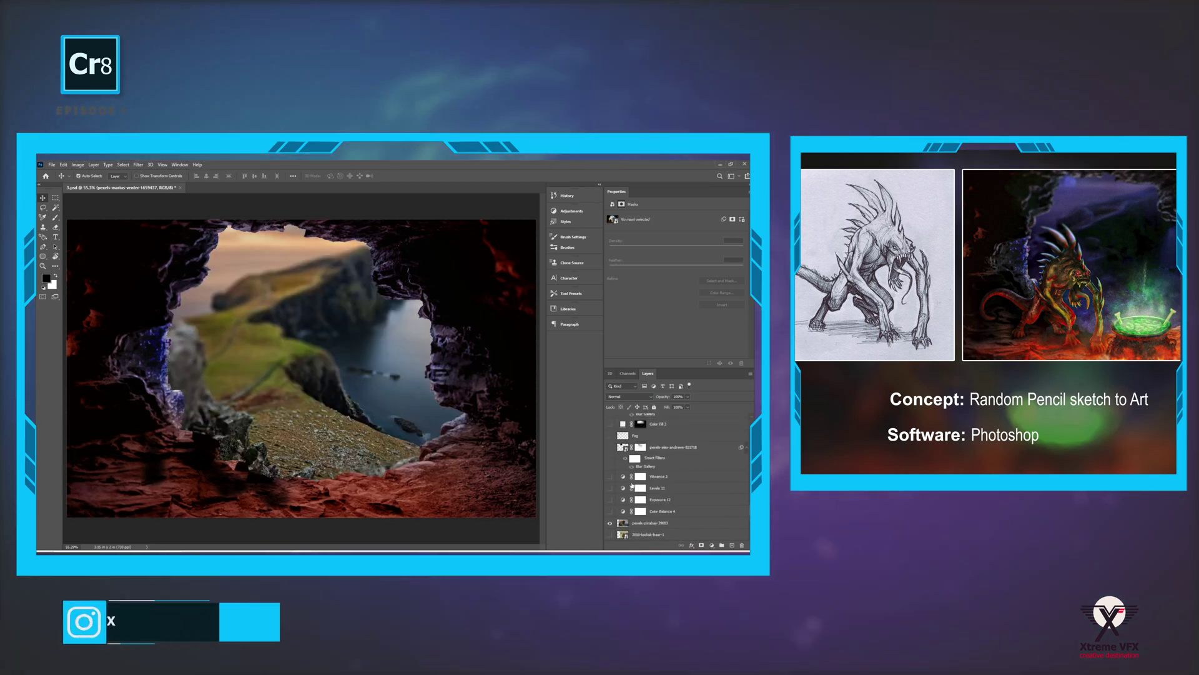
left_click(610, 511)
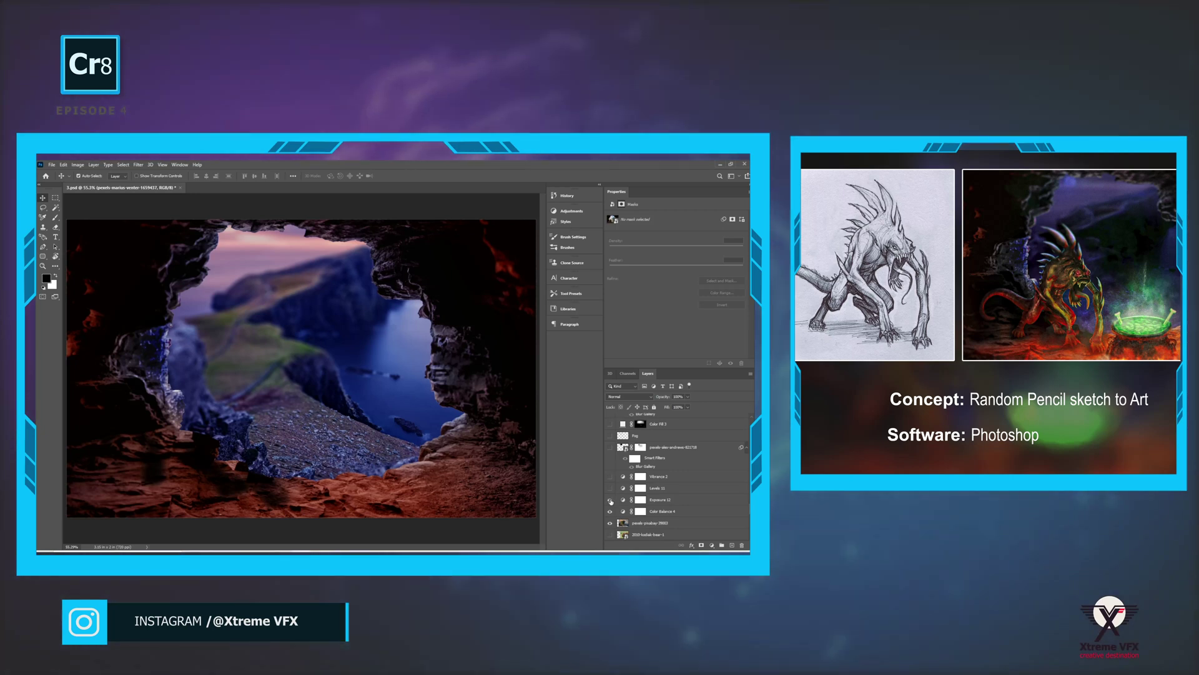
left_click(610, 500)
left_click(610, 488)
left_click(610, 476)
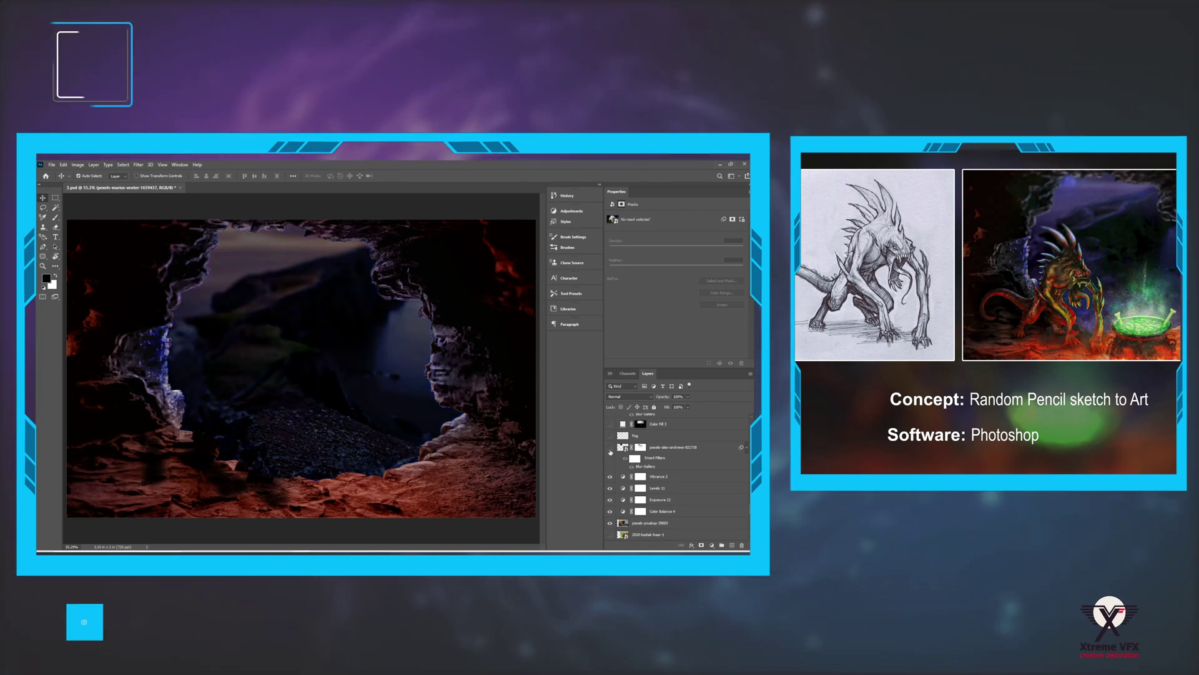
Step: Show the masked landscape photo, fog and Color Fill layers, plus the two blurred smoke layers with their clipped Color Balance
left_click(610, 448)
left_click(610, 425)
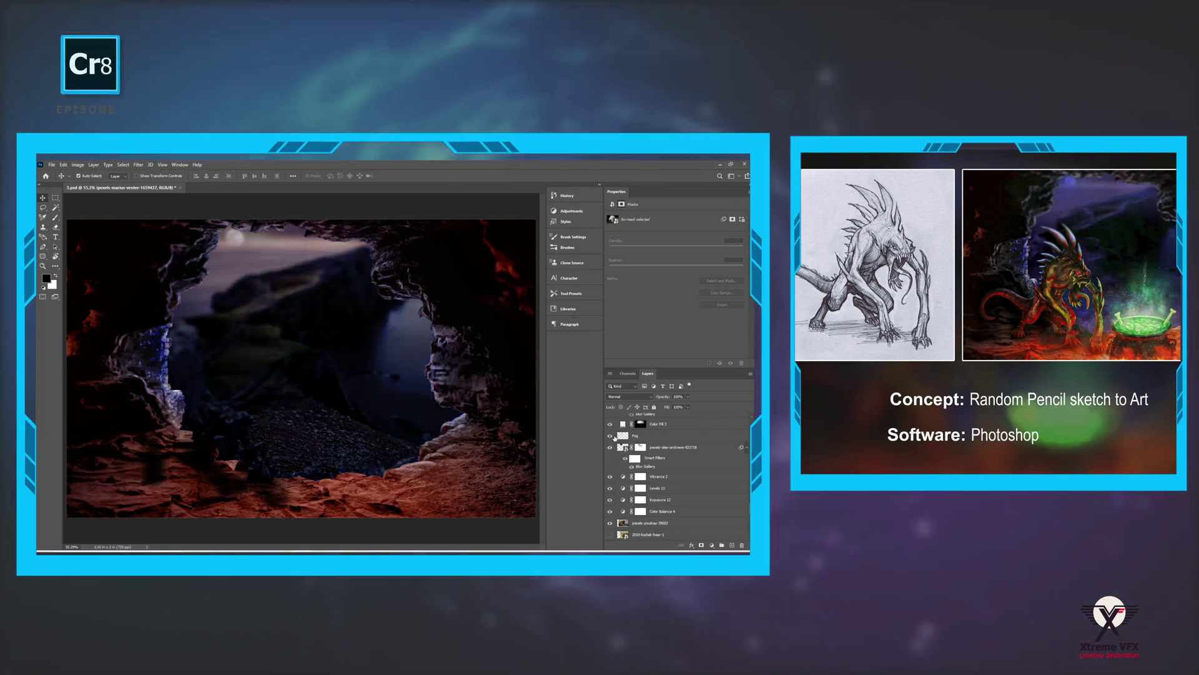
scroll(631, 465, "up", 3)
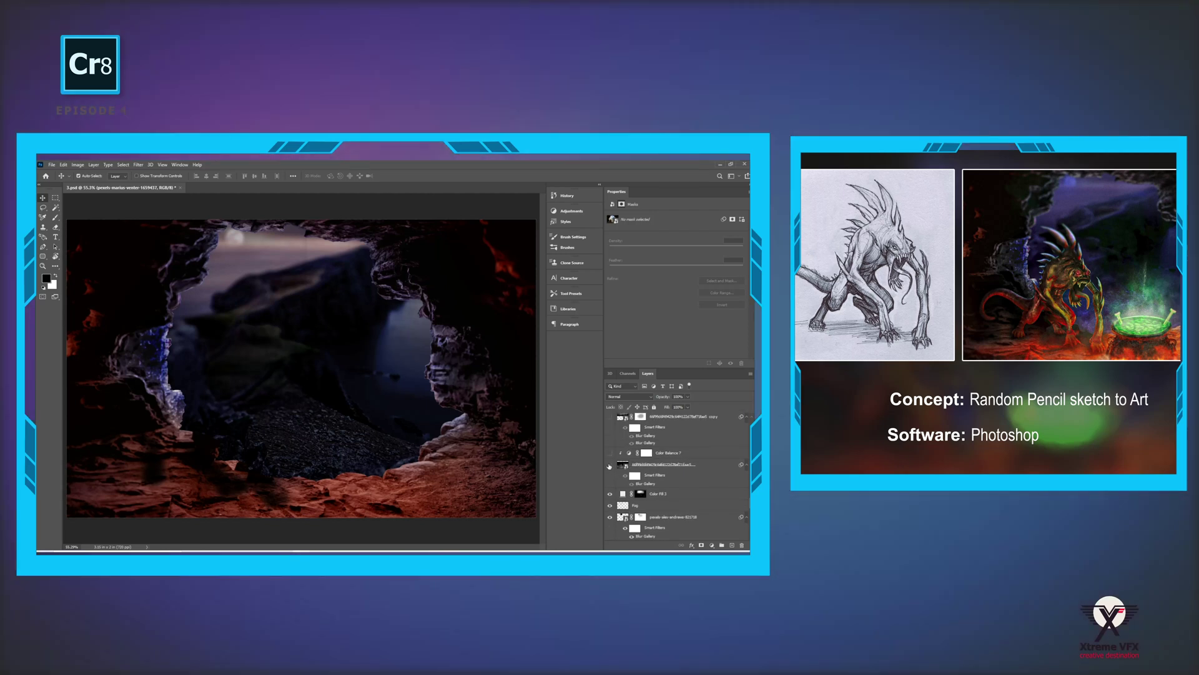
left_click(609, 466)
scroll(611, 493, "up", 2)
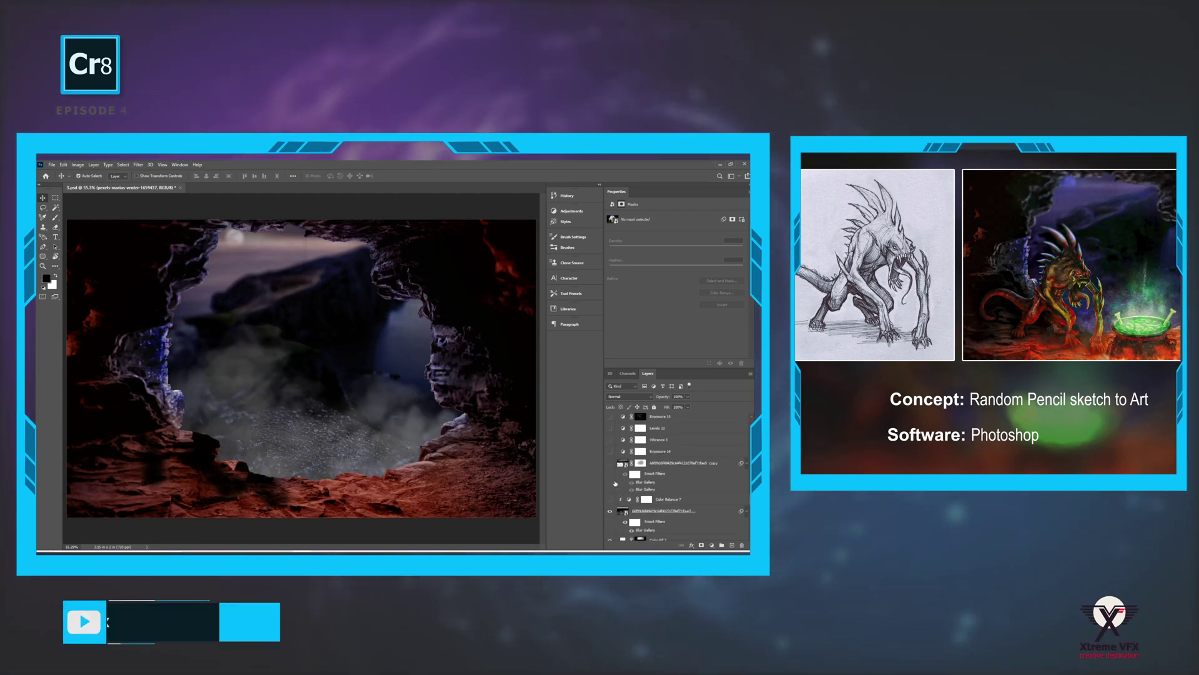
left_click(611, 463)
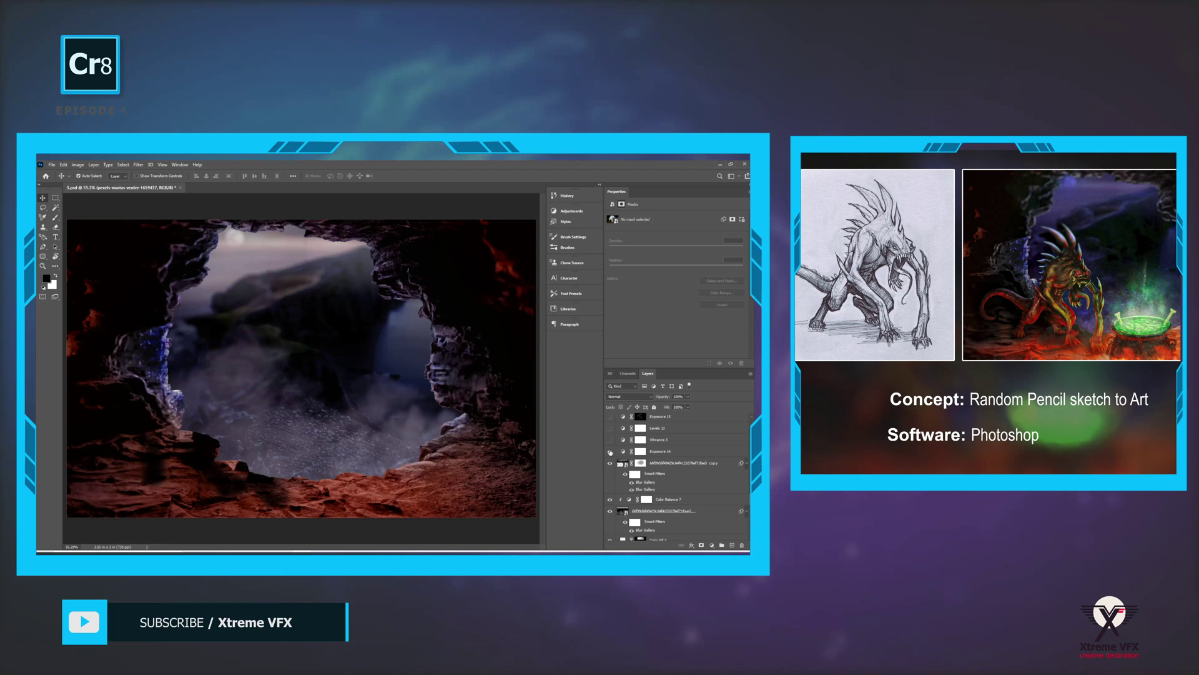
Step: Show the Exposure, Vibrance, Levels and Photo Filter adjustments above the smoke, with the dark blue, orange and white Color Fill layers
left_click(610, 450)
left_click(610, 428)
scroll(637, 474, "up", 2)
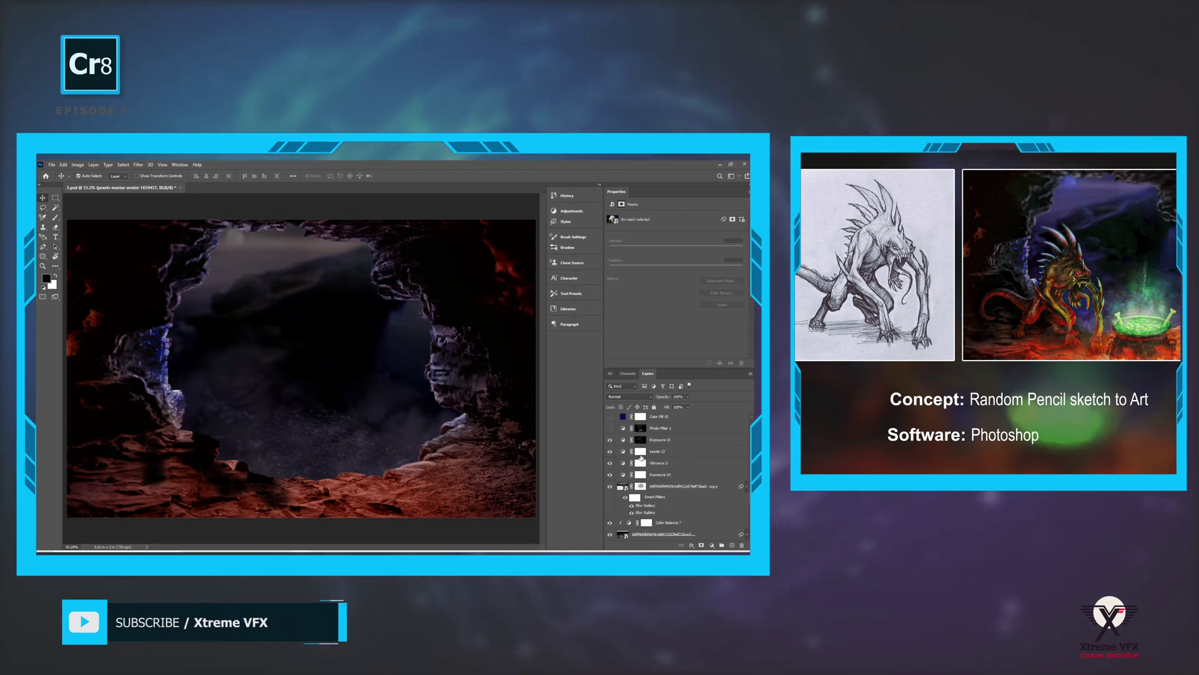
left_click(610, 497)
left_click(611, 485)
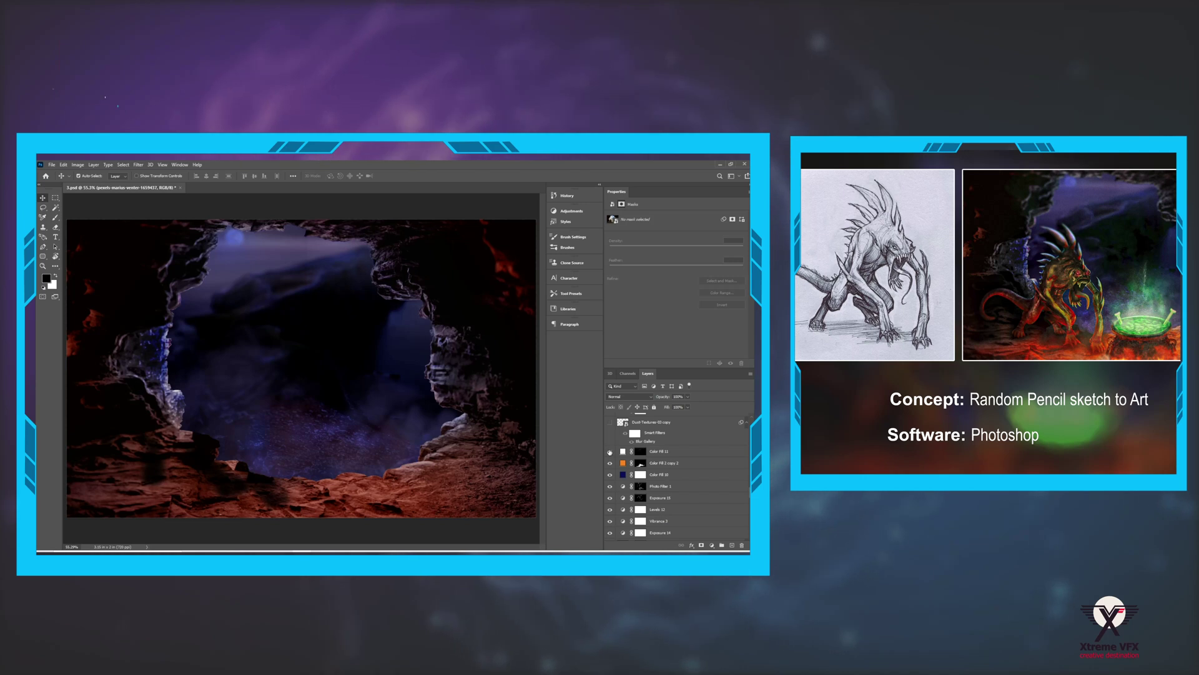
Step: Show the blurred dust texture layer and the Gradient Map beneath the cave photo
scroll(626, 471, "up", 2)
scroll(625, 475, "up", 2)
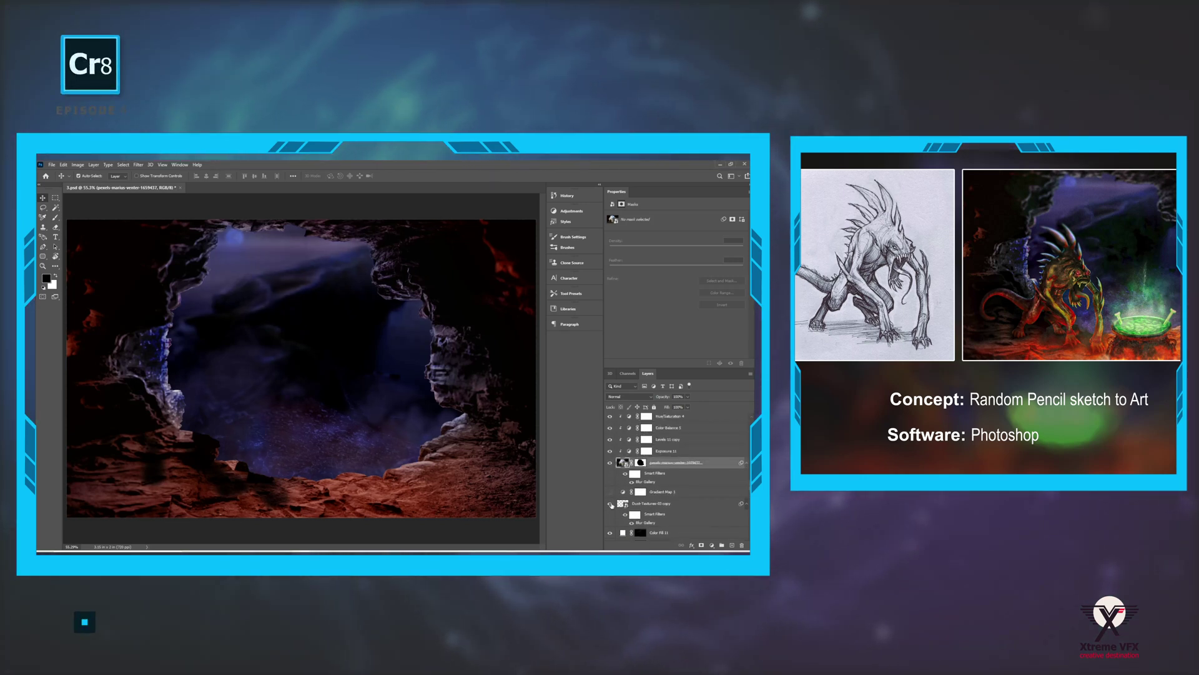
left_click(610, 492)
Step: Show the skeleton layer on the rocky ground above the cave's Color Fill layers
scroll(643, 470, "up", 5)
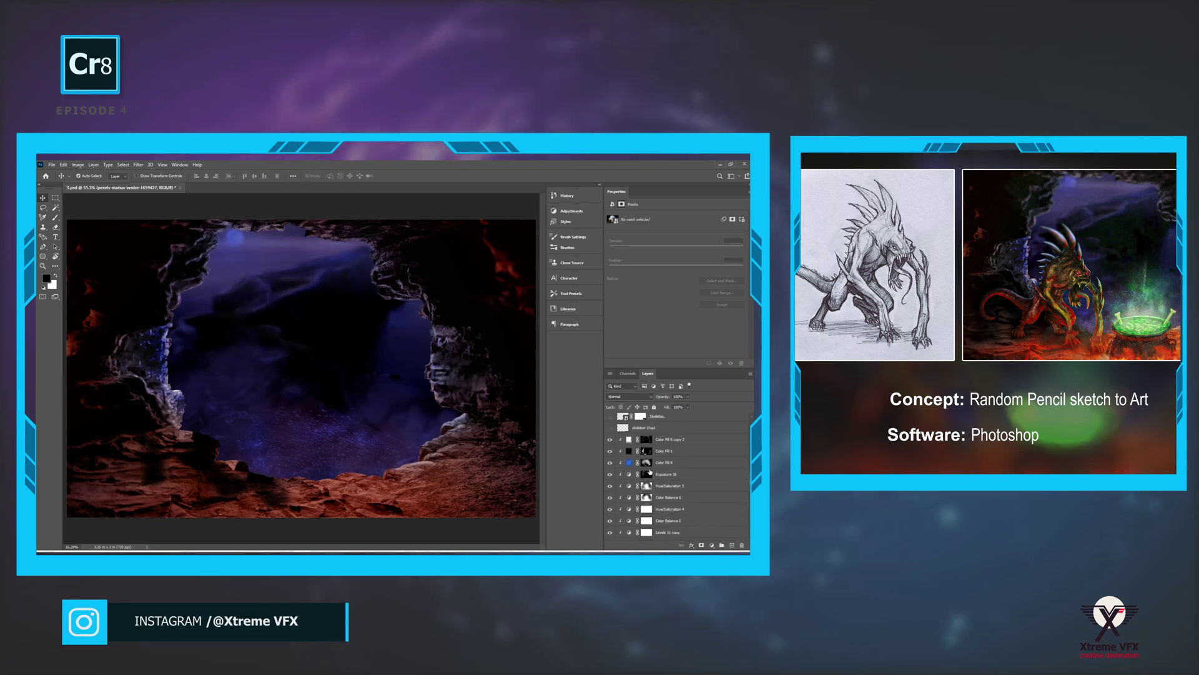
scroll(631, 479, "up", 3)
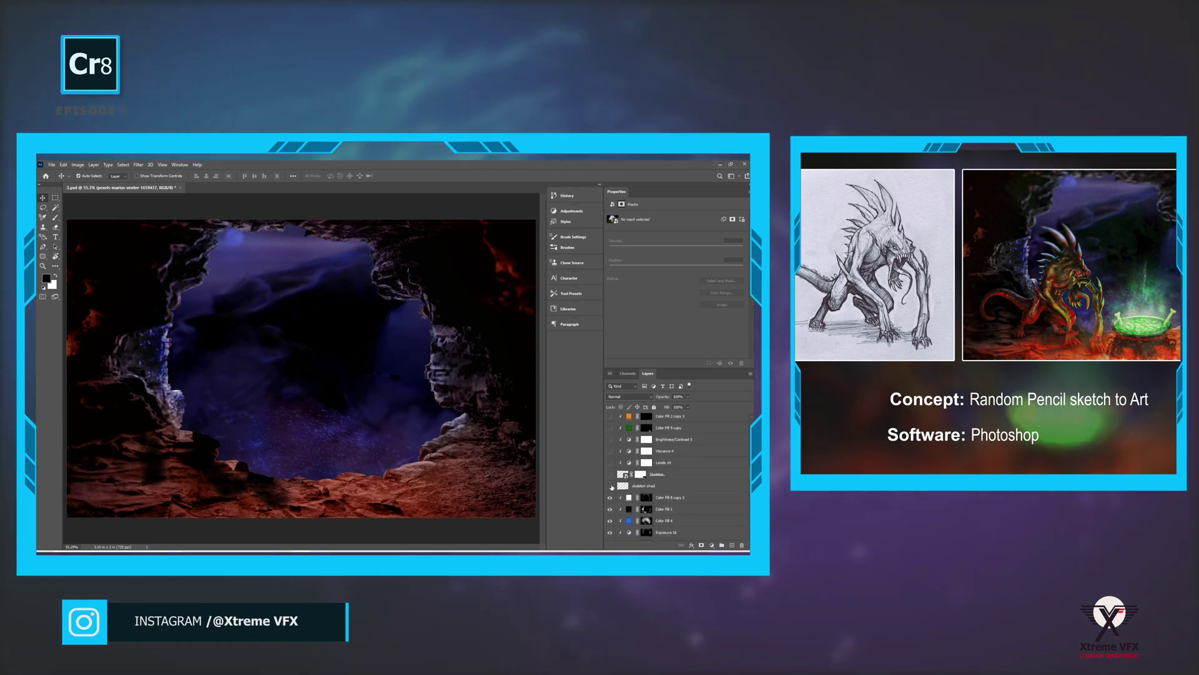
left_click(610, 486)
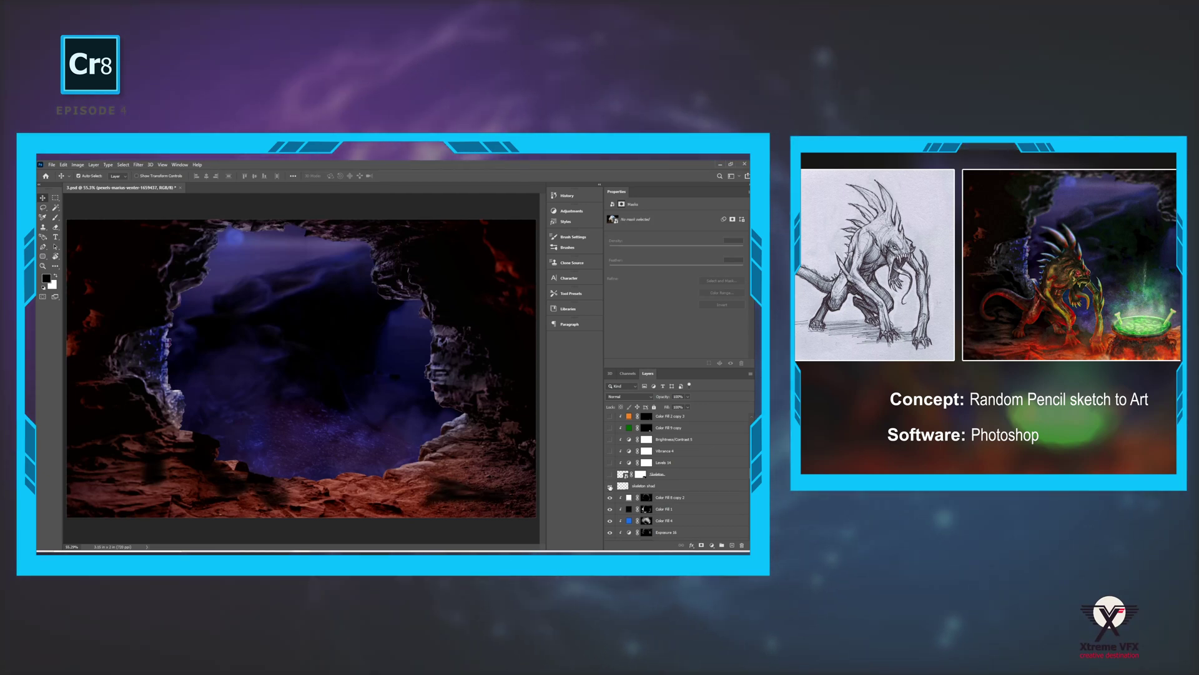
left_click(610, 475)
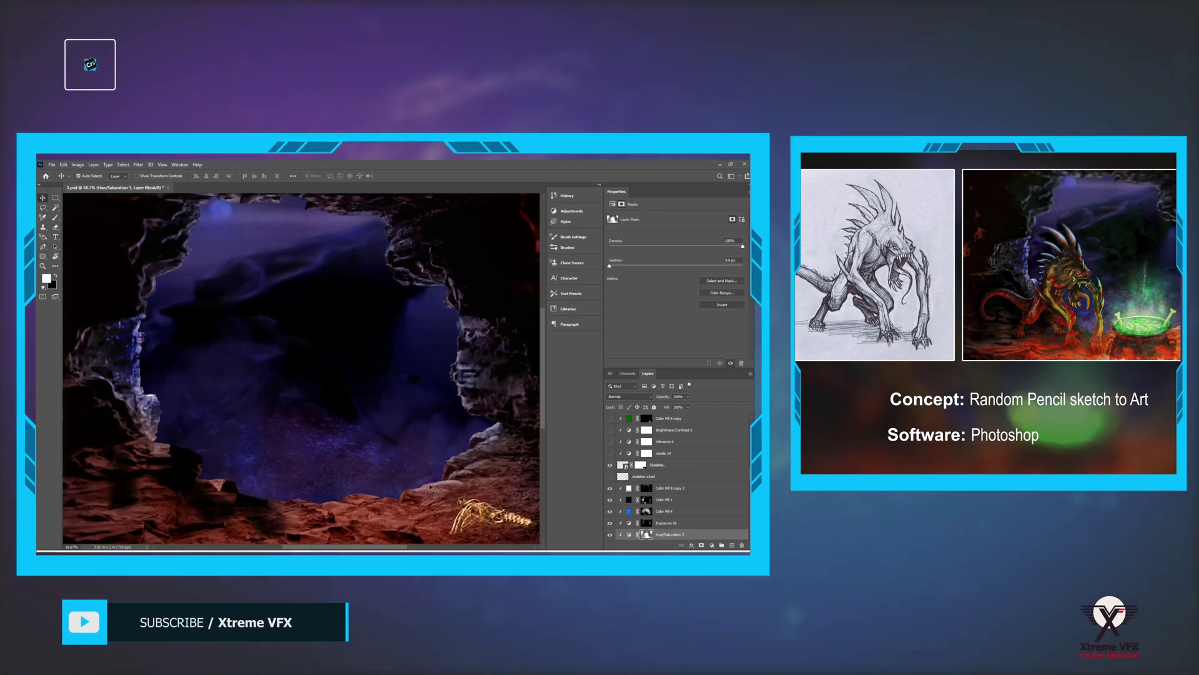
Step: Show the skeleton's Levels, Vibrance and green Color Fill layers along with the skeleton shadow beneath it
scroll(420, 492, "up", 2)
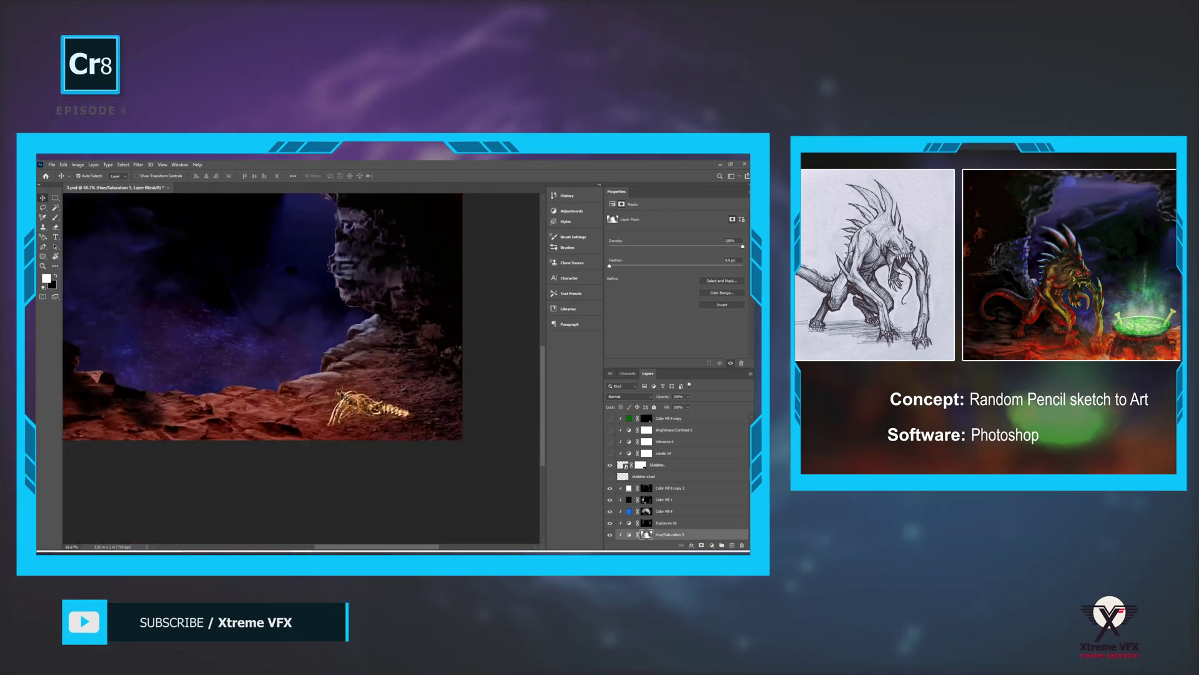
scroll(356, 399, "up", 5)
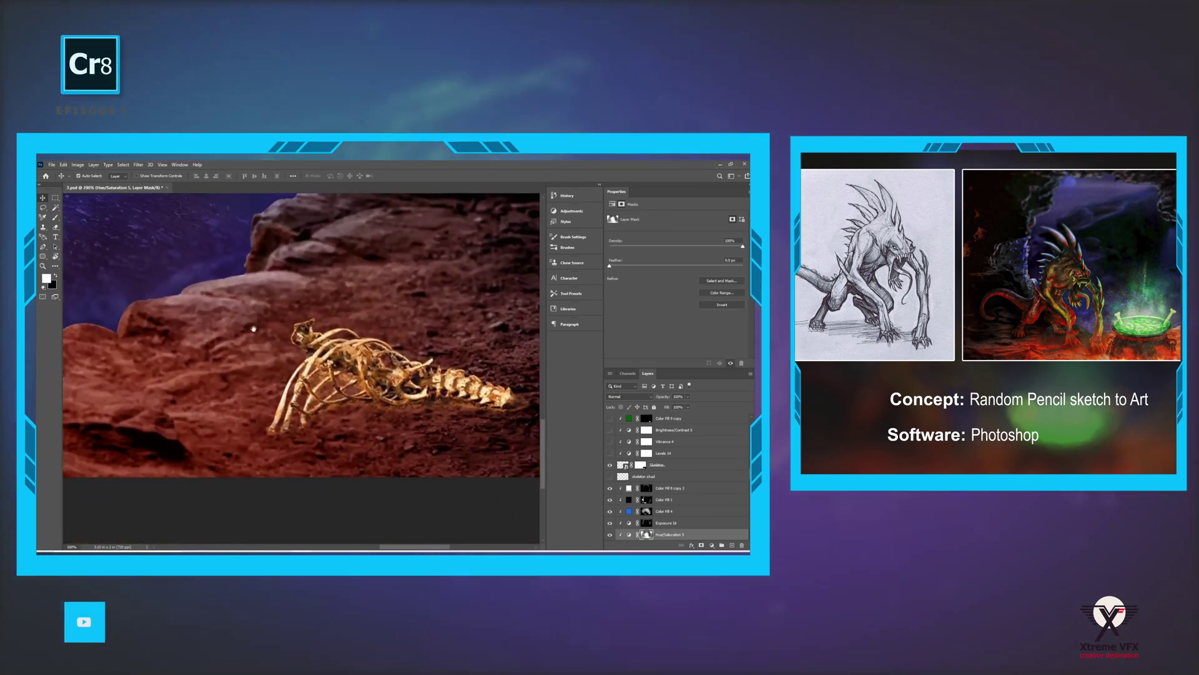
left_click_drag(254, 328, 212, 322)
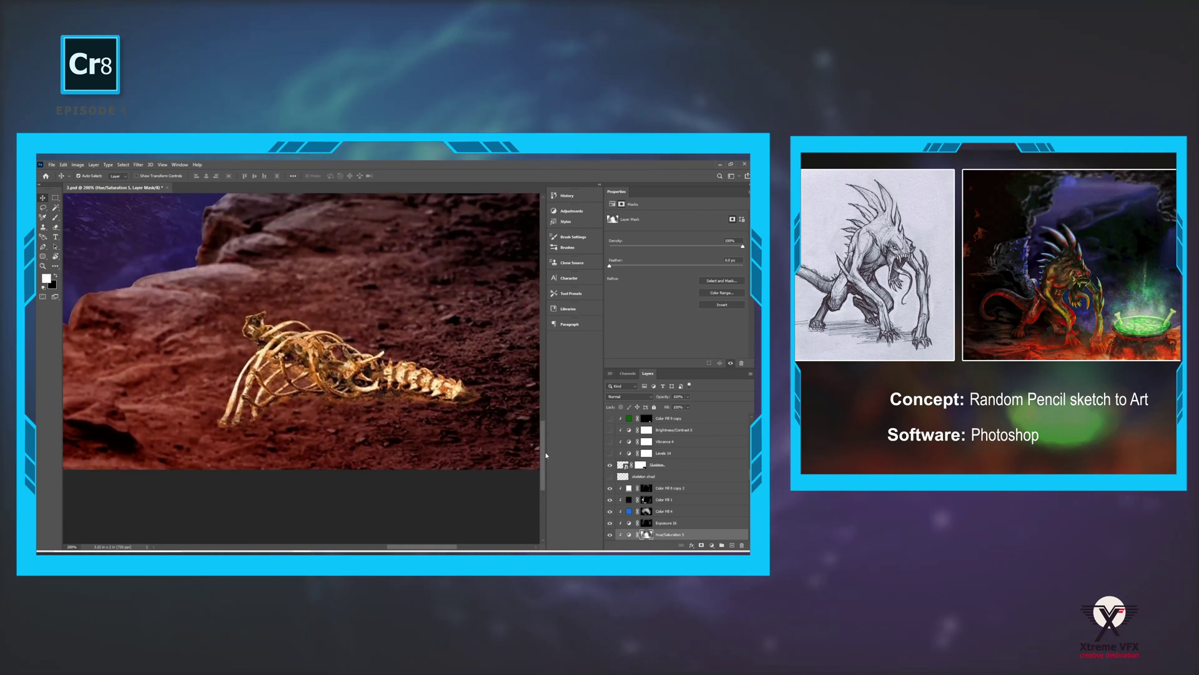
left_click(610, 441)
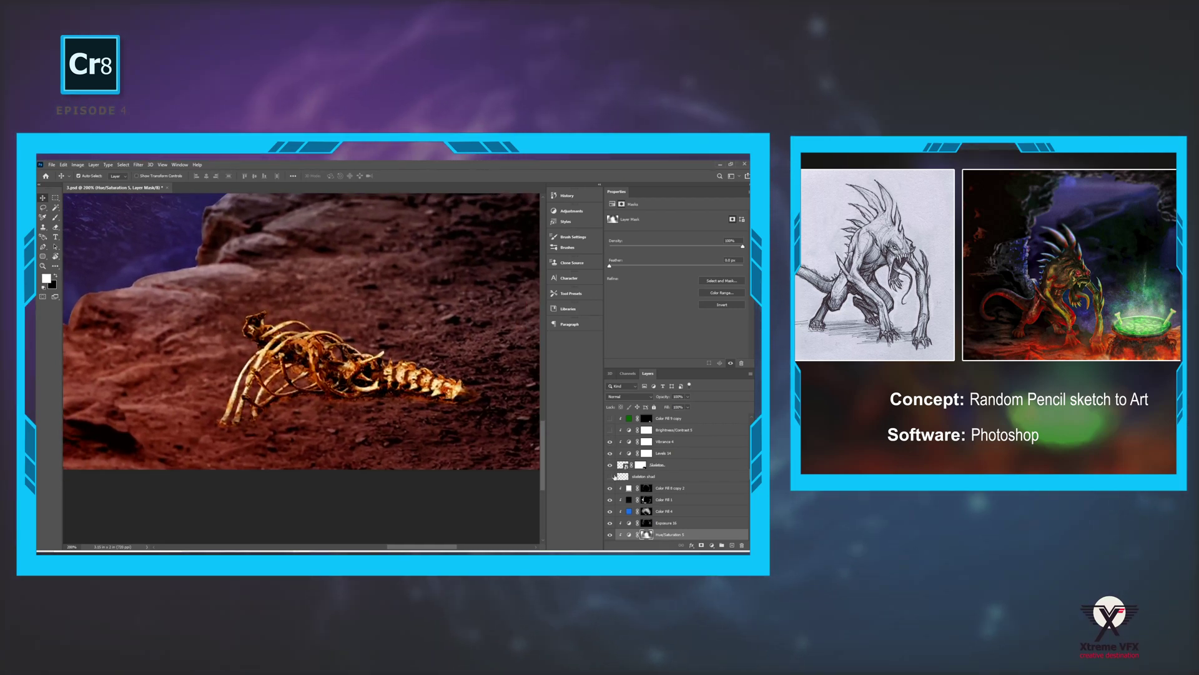
left_click(610, 476)
scroll(616, 469, "up", 2)
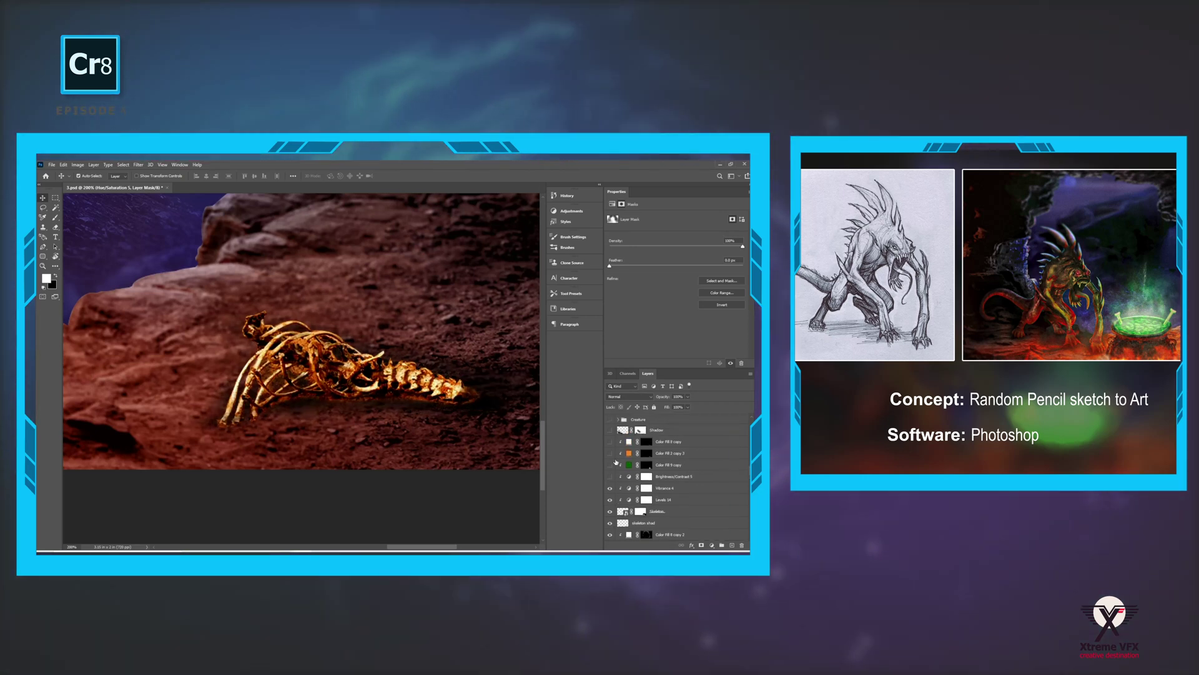
left_click(612, 475)
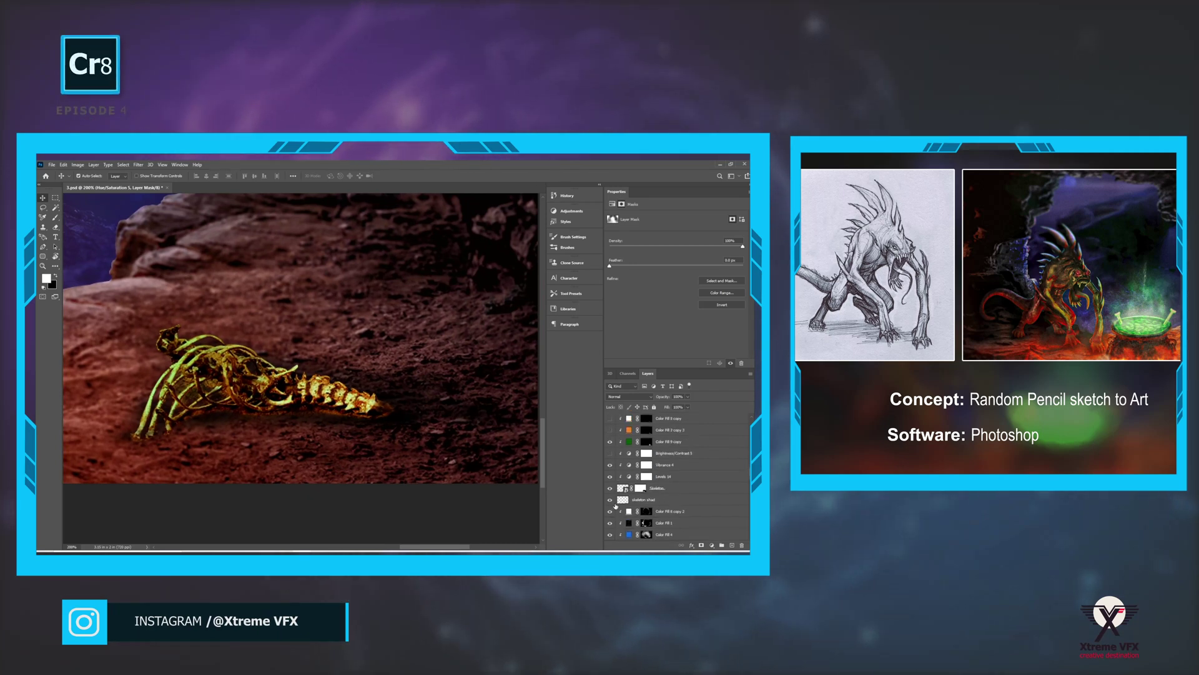
Step: Hide the skeleton, its shadow layer and all the adjustments clipped to it
scroll(611, 507, "down", 2)
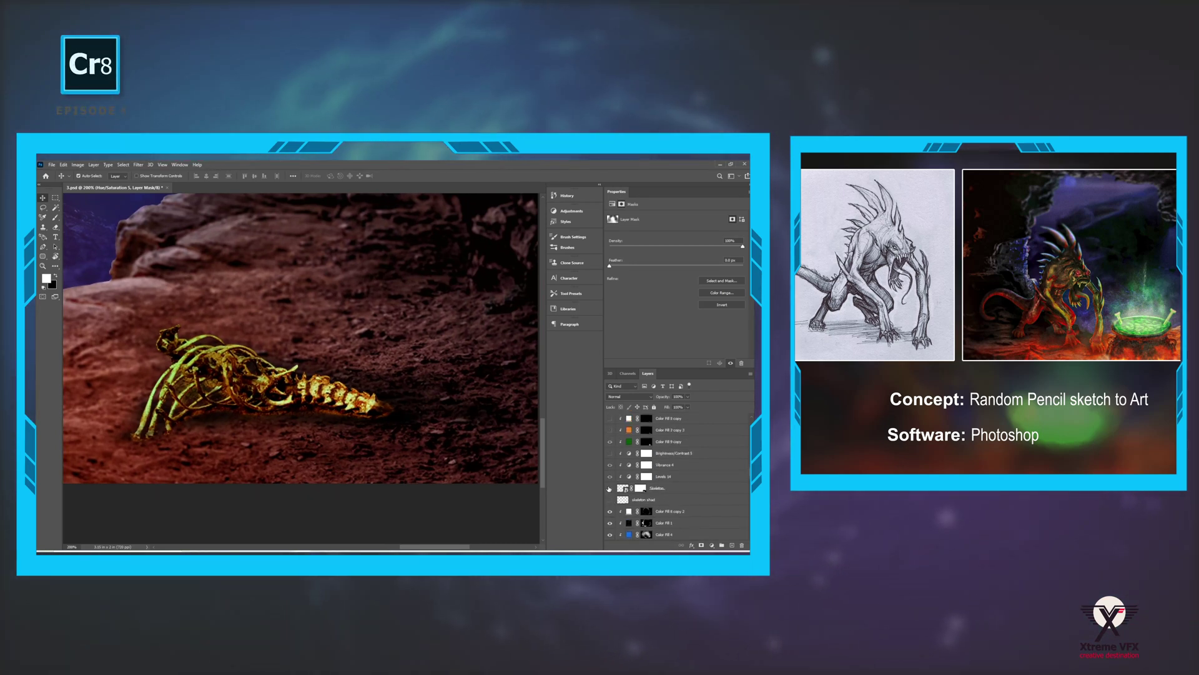
left_click(609, 489)
left_click(609, 488)
left_click(610, 441)
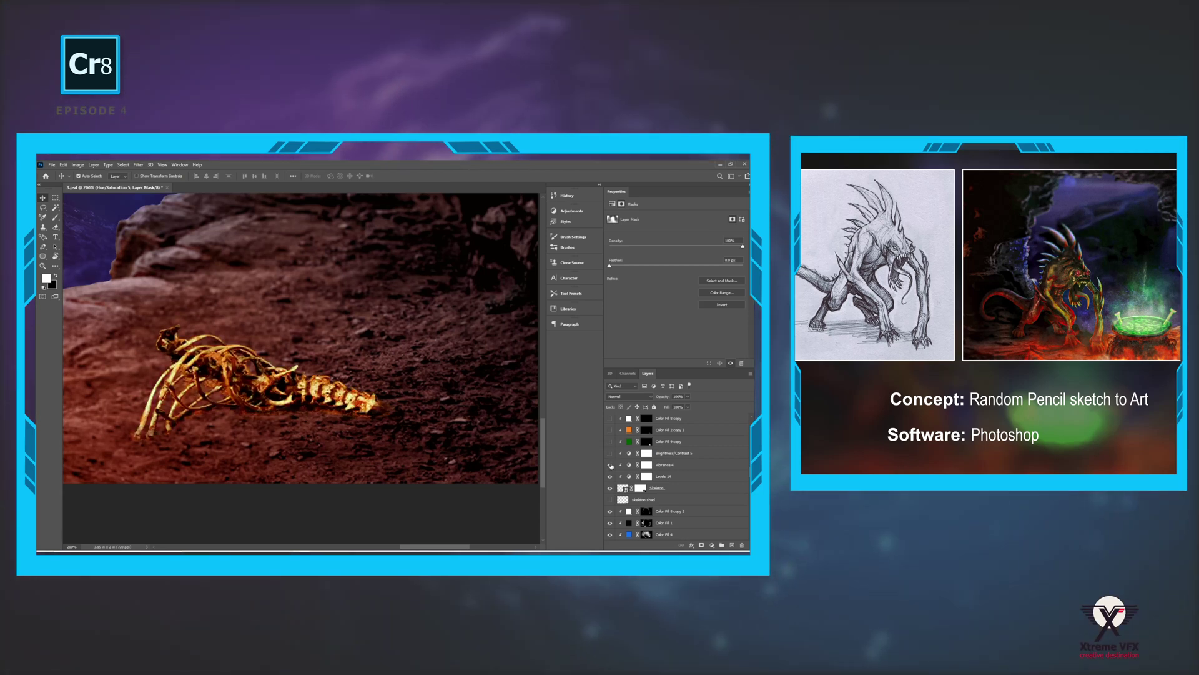
key("ctrl+0")
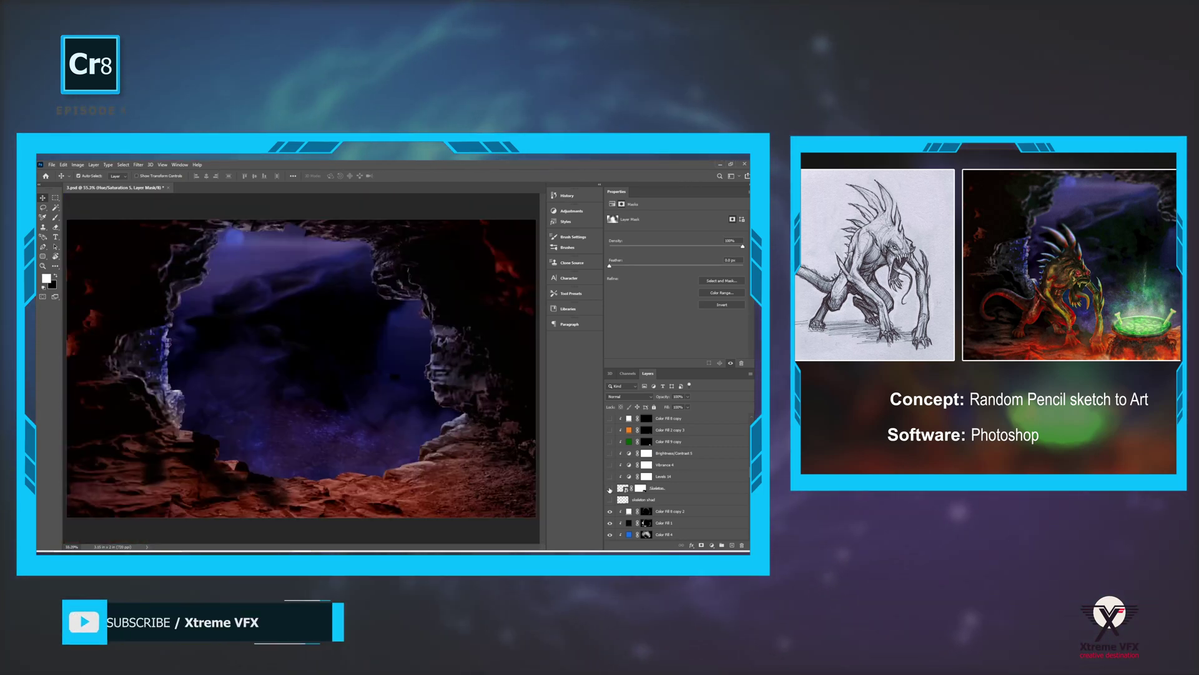
Step: Show the skeleton and its clipped Levels, Vibrance, Brightness/Contrast and green Color Fill layers
scroll(412, 431, "up", 3)
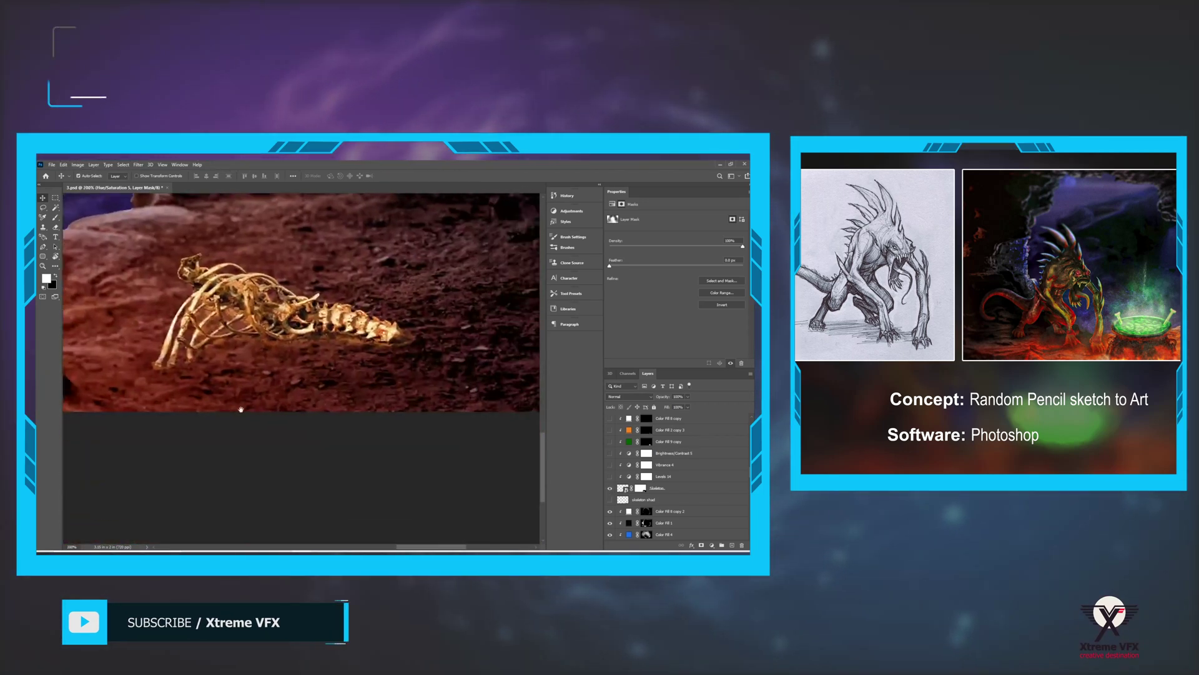
left_click_drag(241, 407, 214, 489)
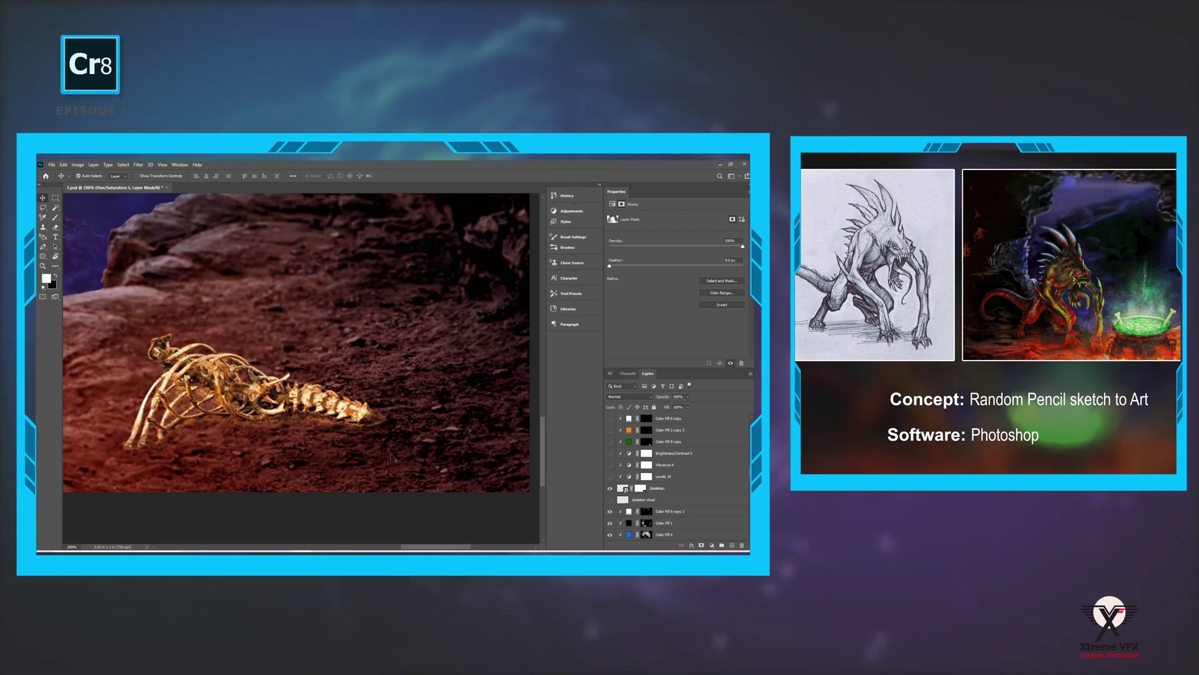
left_click(610, 477)
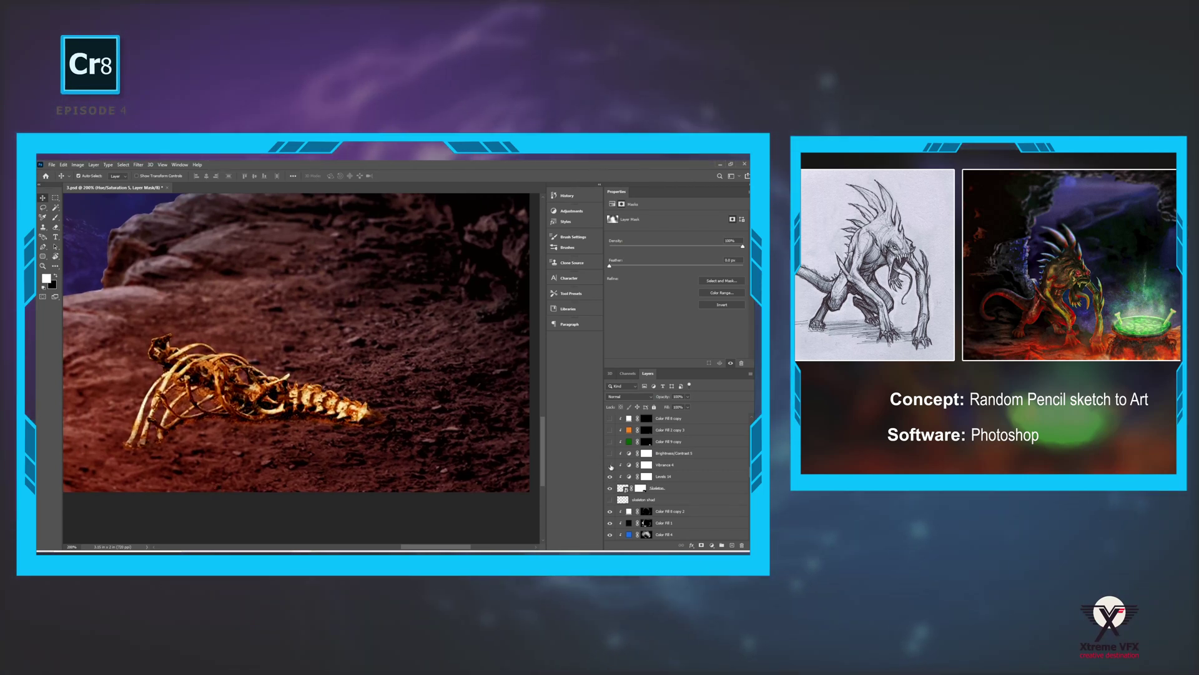
left_click(610, 453)
left_click(610, 442)
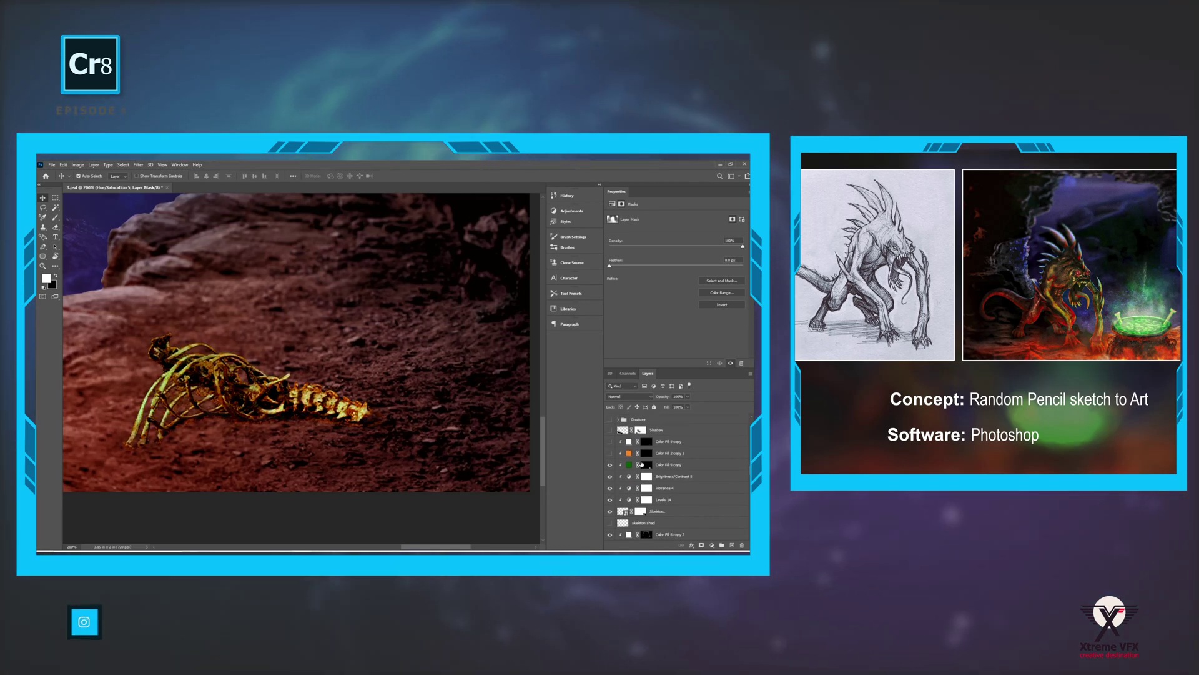
Step: Show the orange and white Color Fill layers clipped to the skeleton and the Shadow layer above them
scroll(625, 450, "up", 2)
left_click(609, 464)
left_click(611, 453)
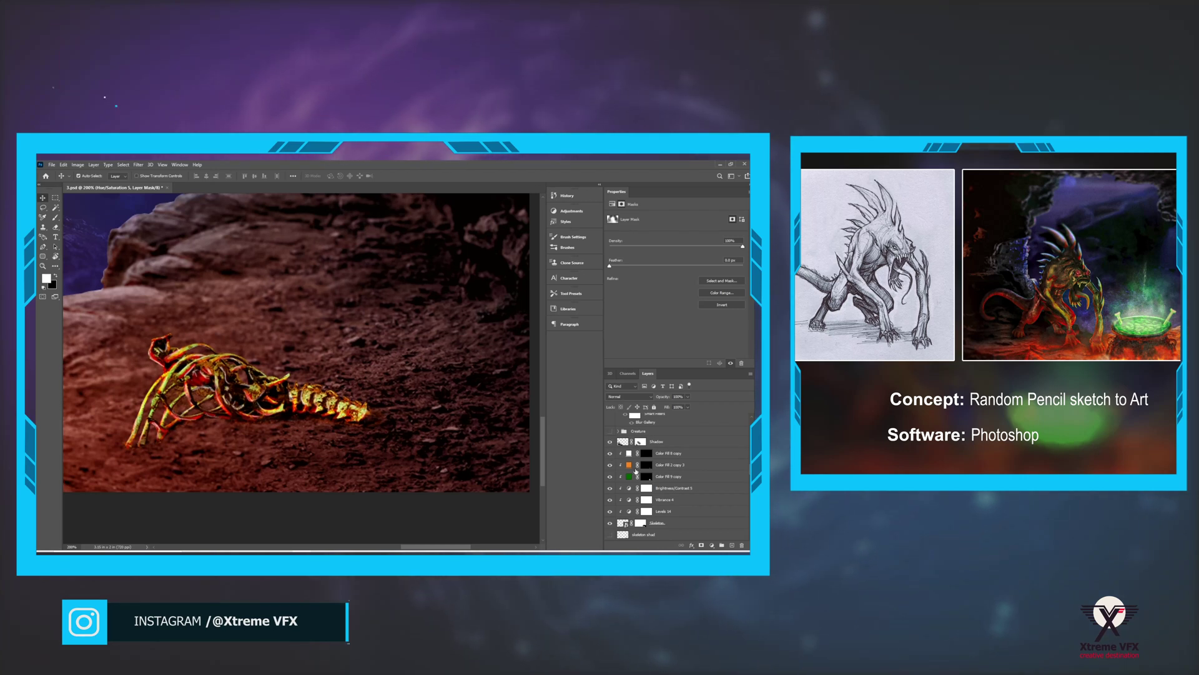
Step: Preview the Creature group in the scene, hide it again, and show the blurred smart-object creature layer instead
scroll(612, 452, "up", 2)
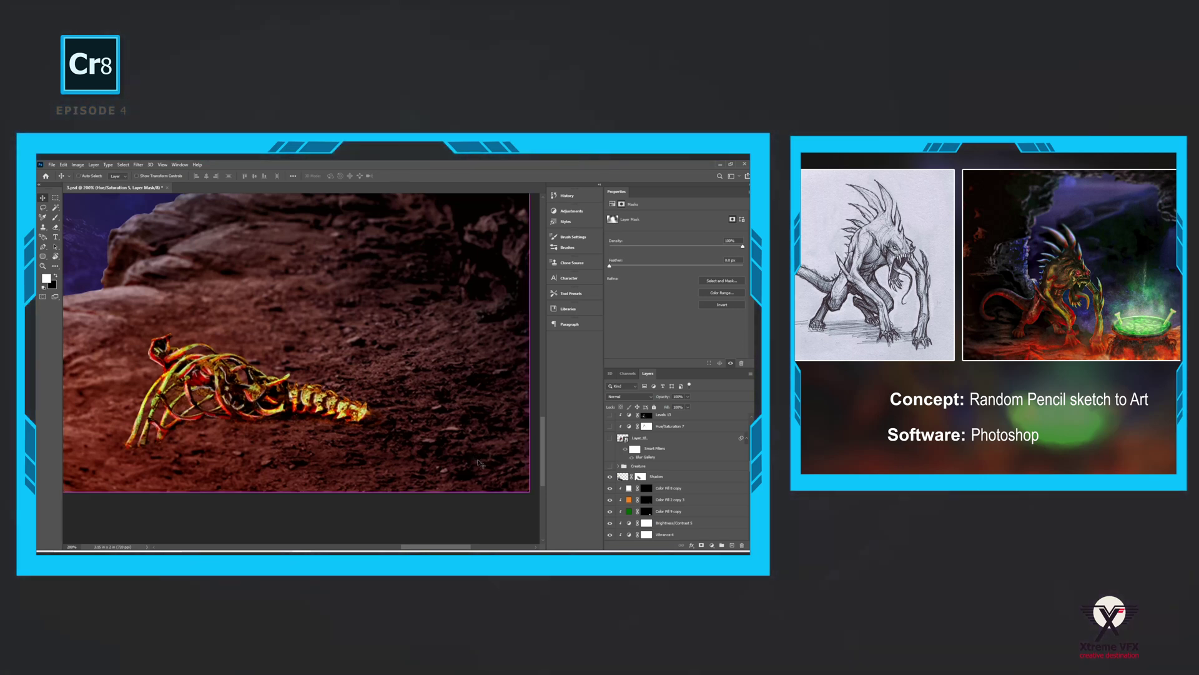
key("ctrl+0")
left_click(610, 466)
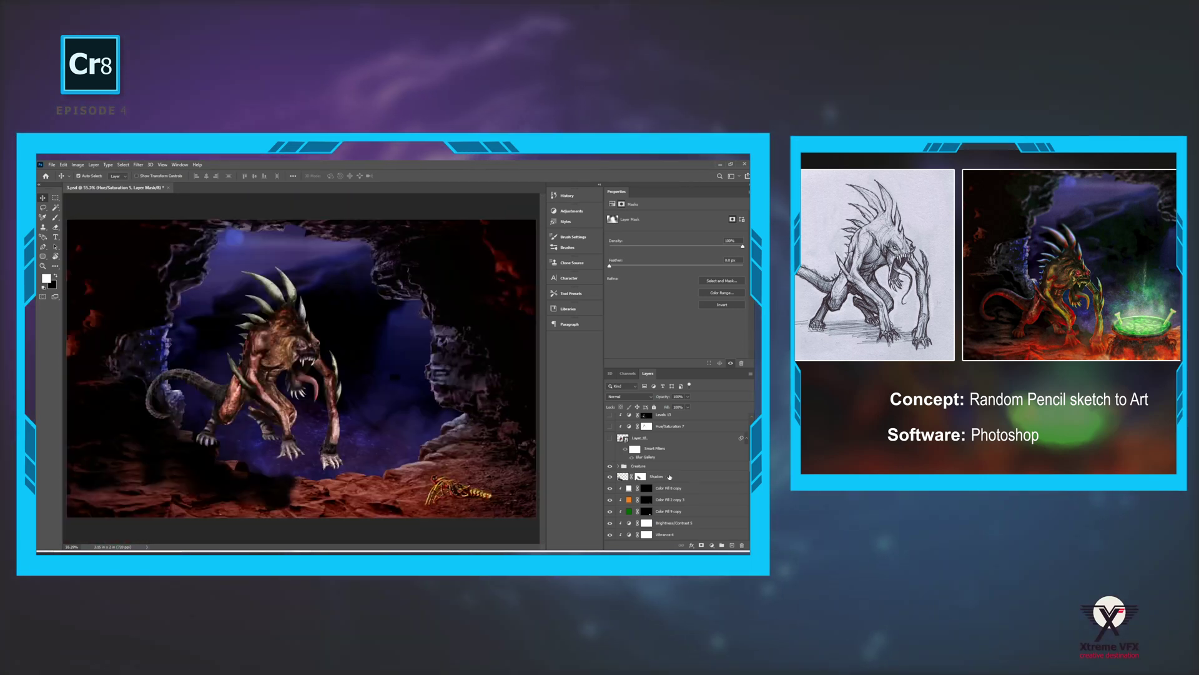
left_click(611, 465)
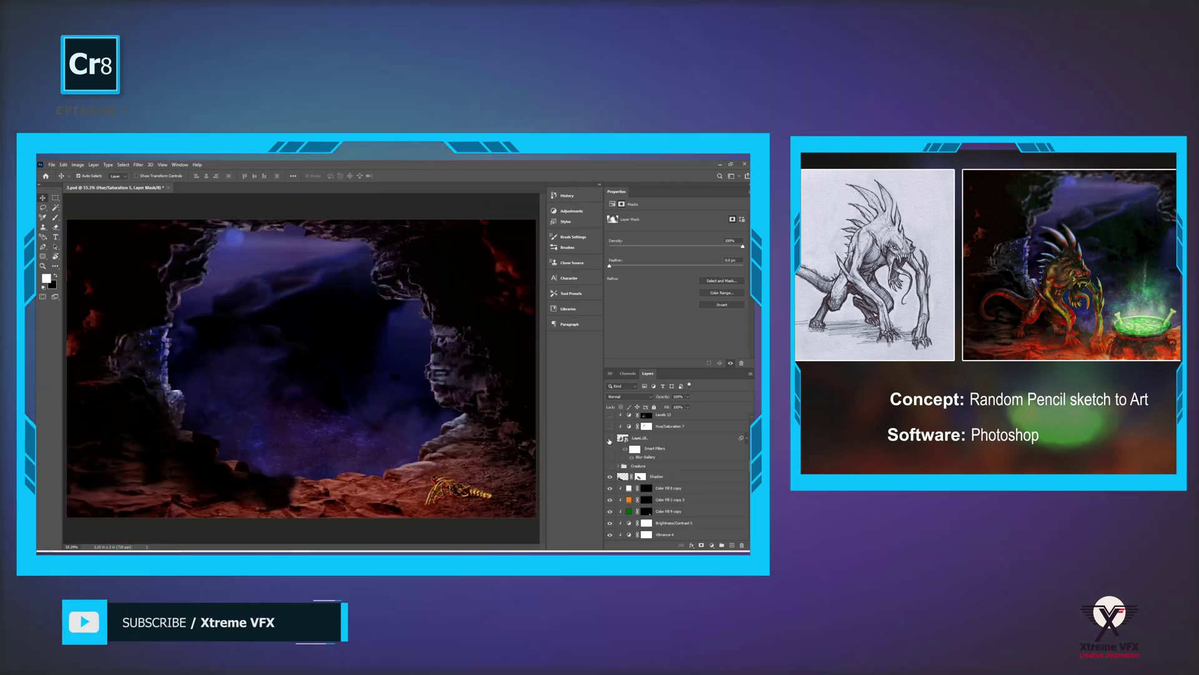
left_click(610, 437)
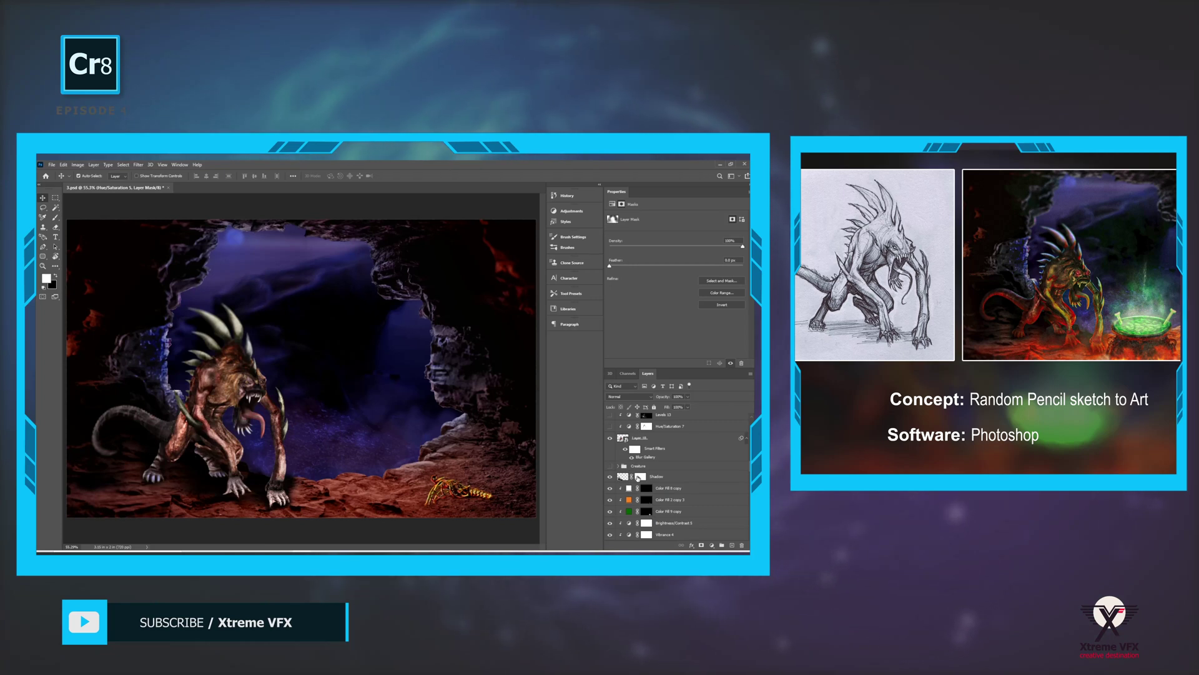
Step: Show the witch's cauldron smart-object layer in front of the creature
scroll(647, 456, "up", 3)
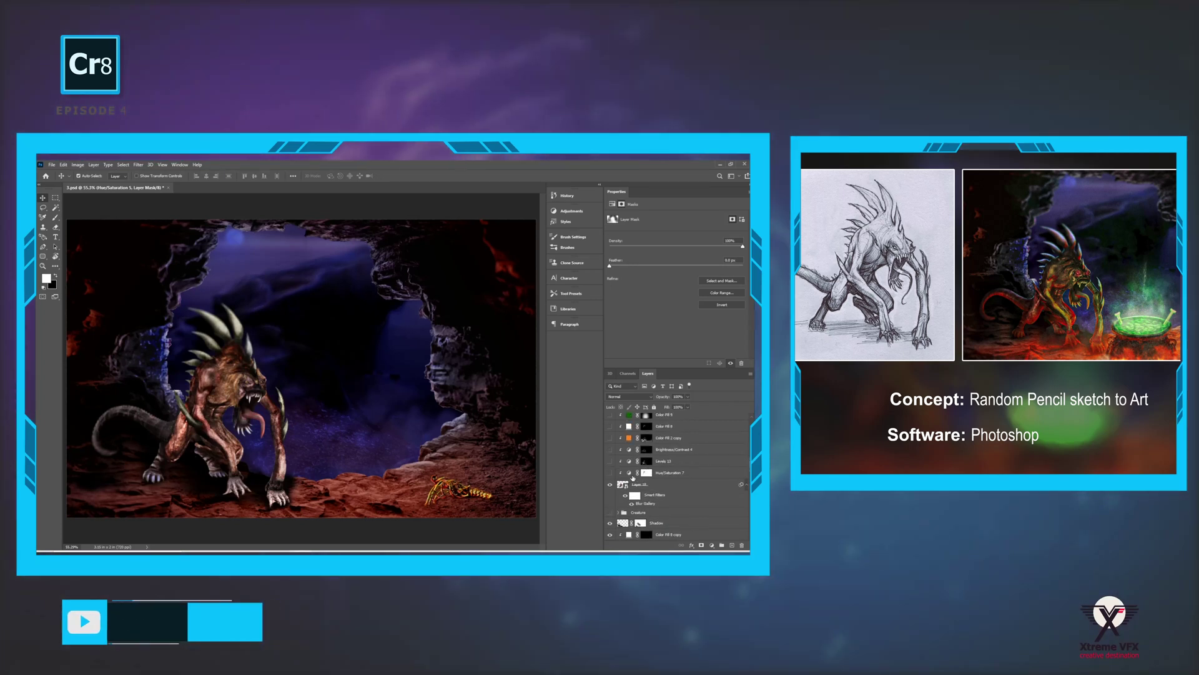
scroll(654, 469, "down", 8)
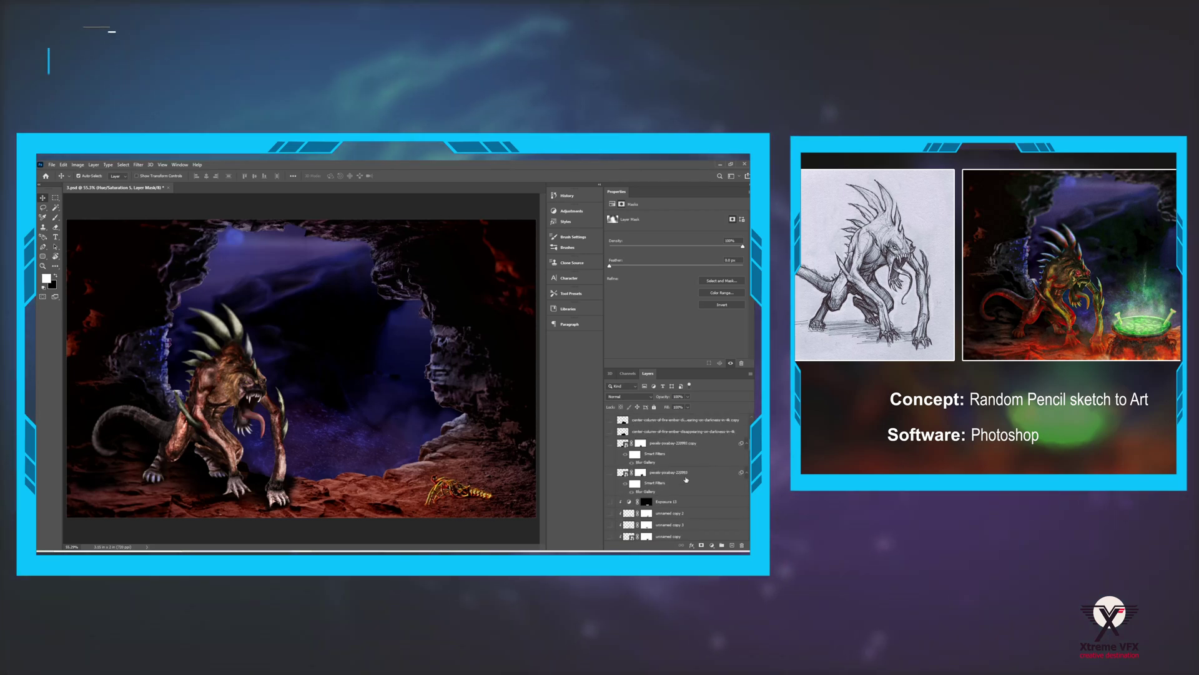
left_click(610, 473)
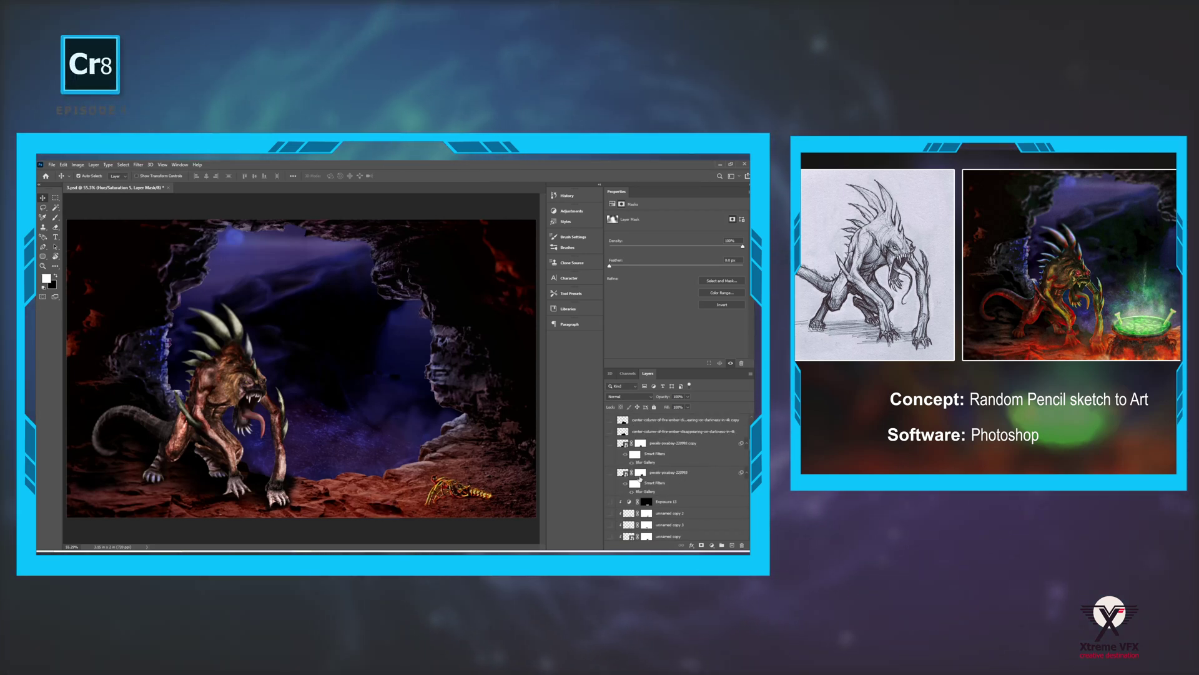
scroll(629, 503, "down", 3)
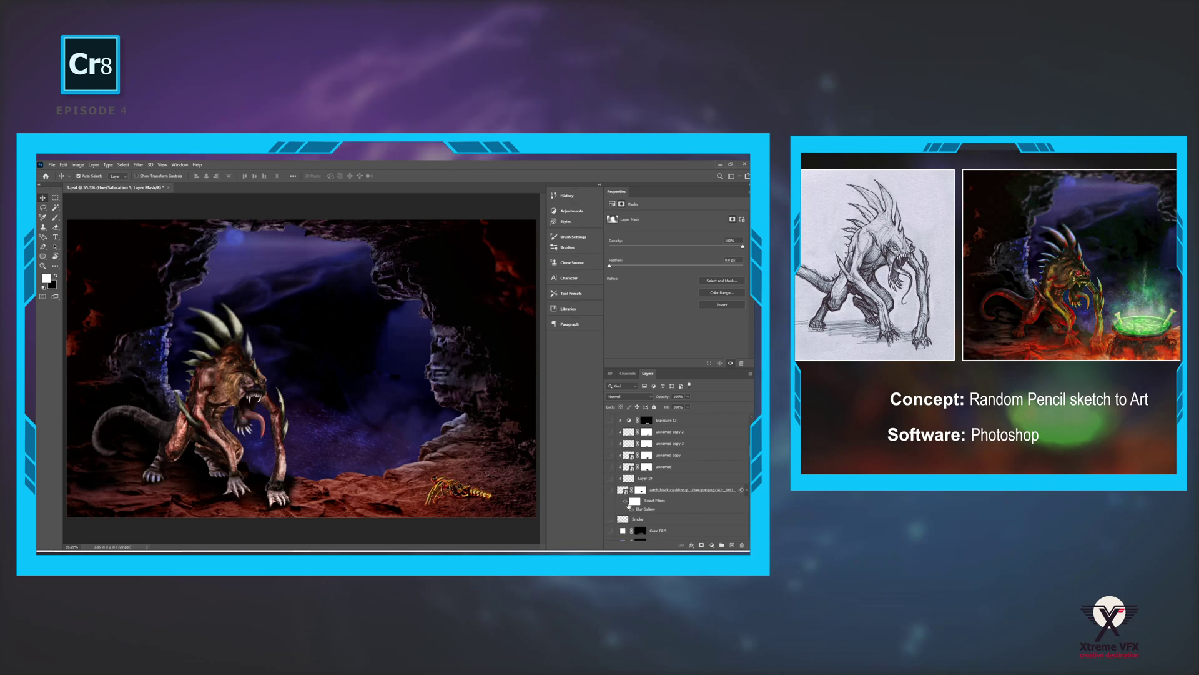
left_click(610, 490)
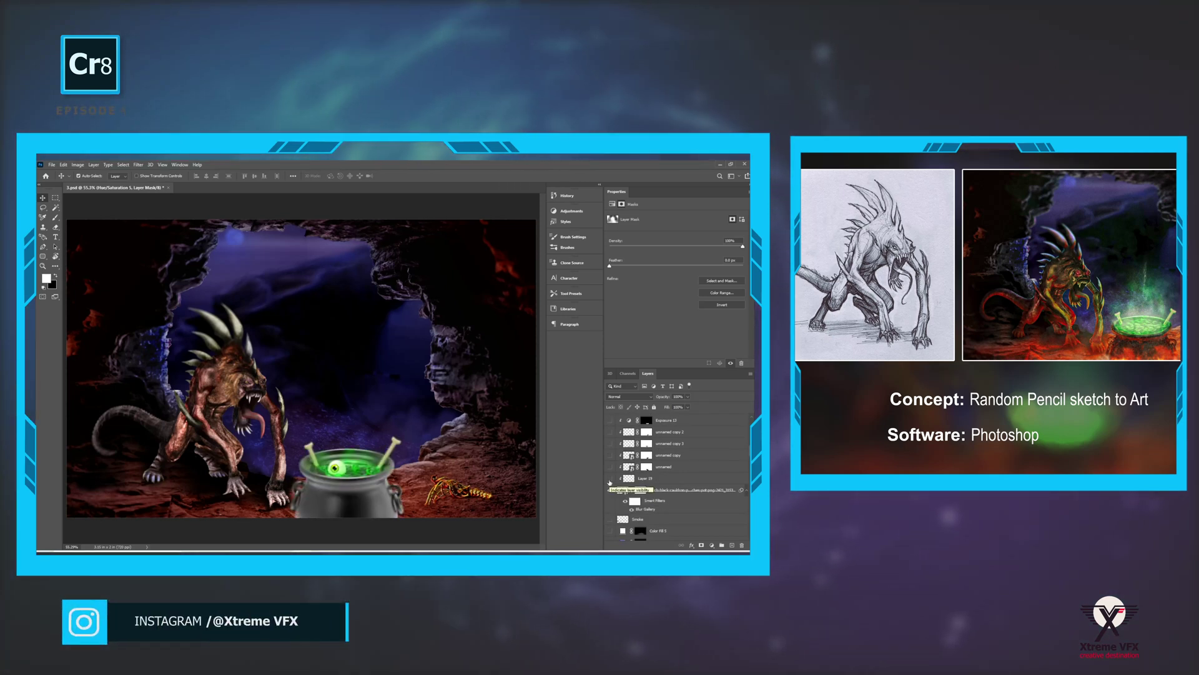
Step: Show all the layers clipped to the cauldron: Layer 19, the four unnamed texture layers and the masked Exposure adjustment
left_click(610, 479)
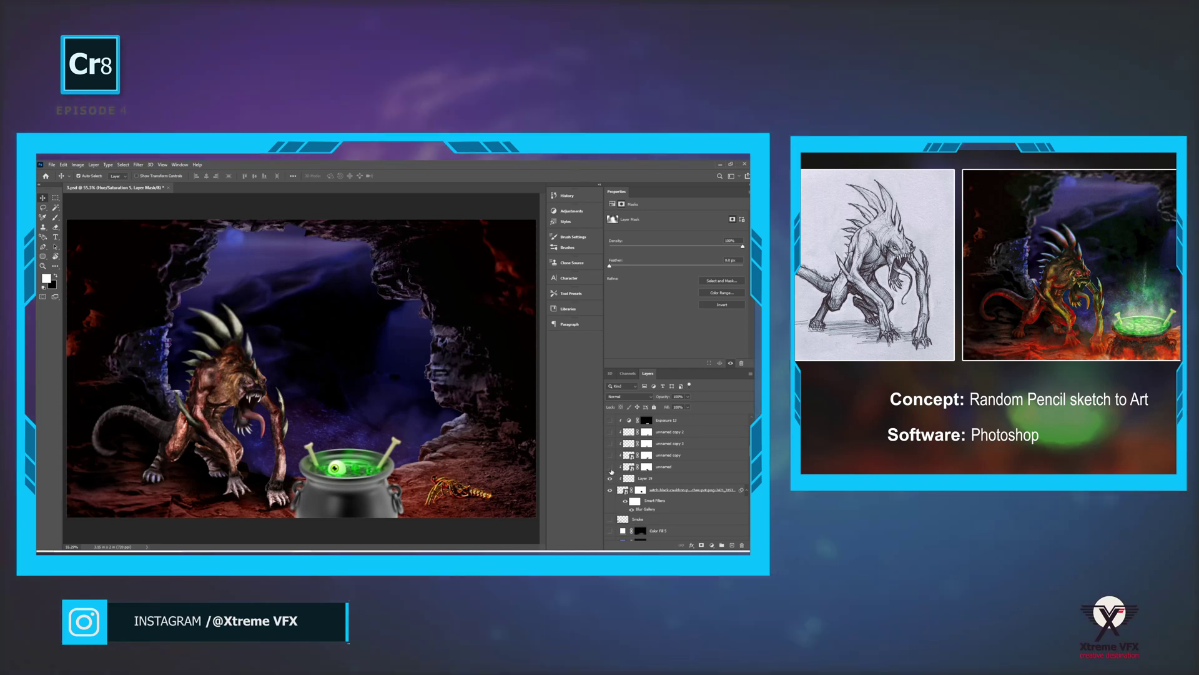
left_click(610, 467)
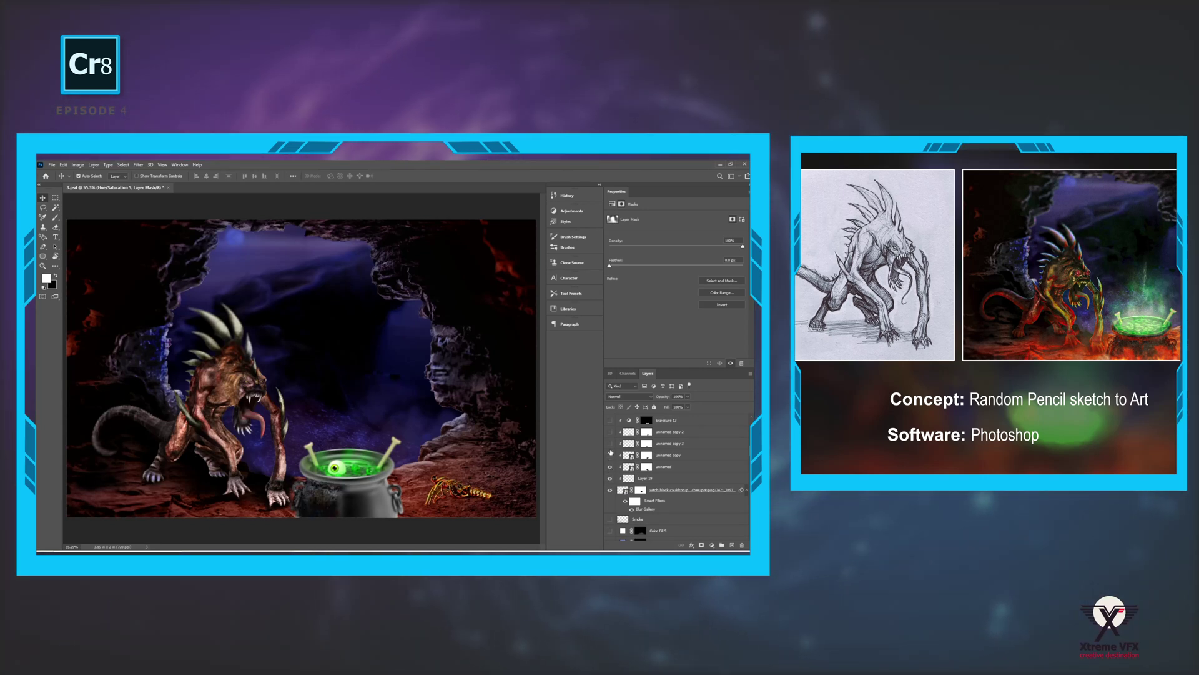
left_click(610, 455)
left_click(610, 443)
left_click(610, 432)
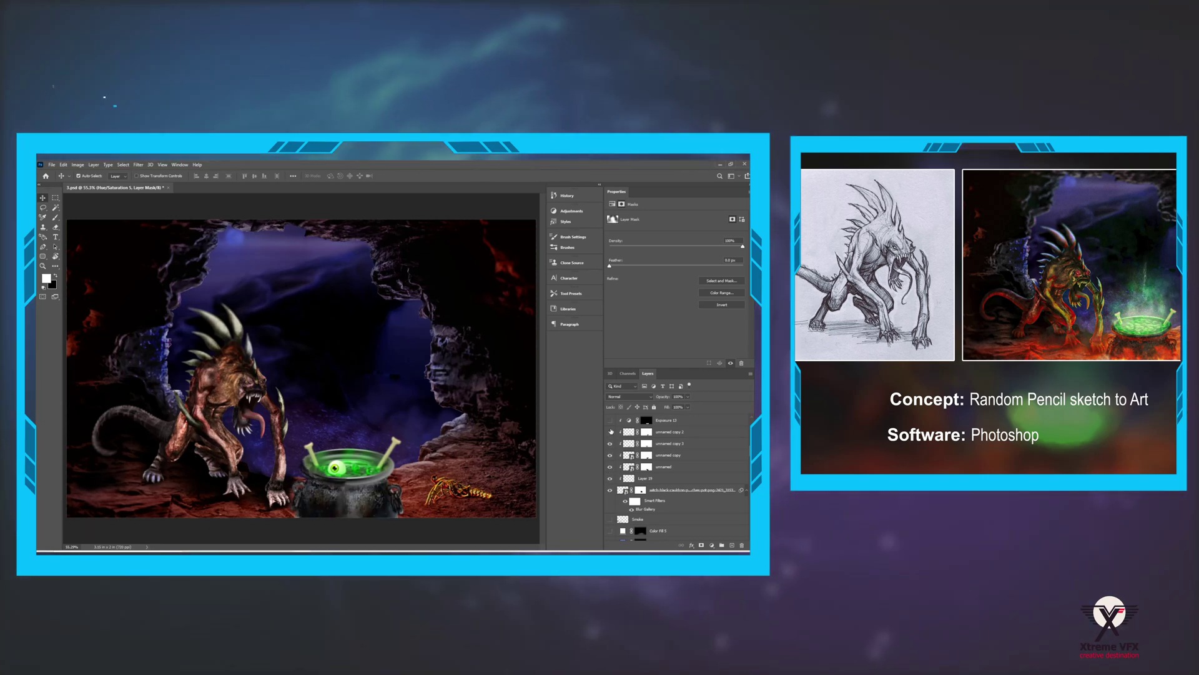
left_click(610, 420)
Step: Show the two pexels-pixabay fire layers under the cauldron, the ember layers and the orange Color Fill above them
scroll(618, 449, "up", 2)
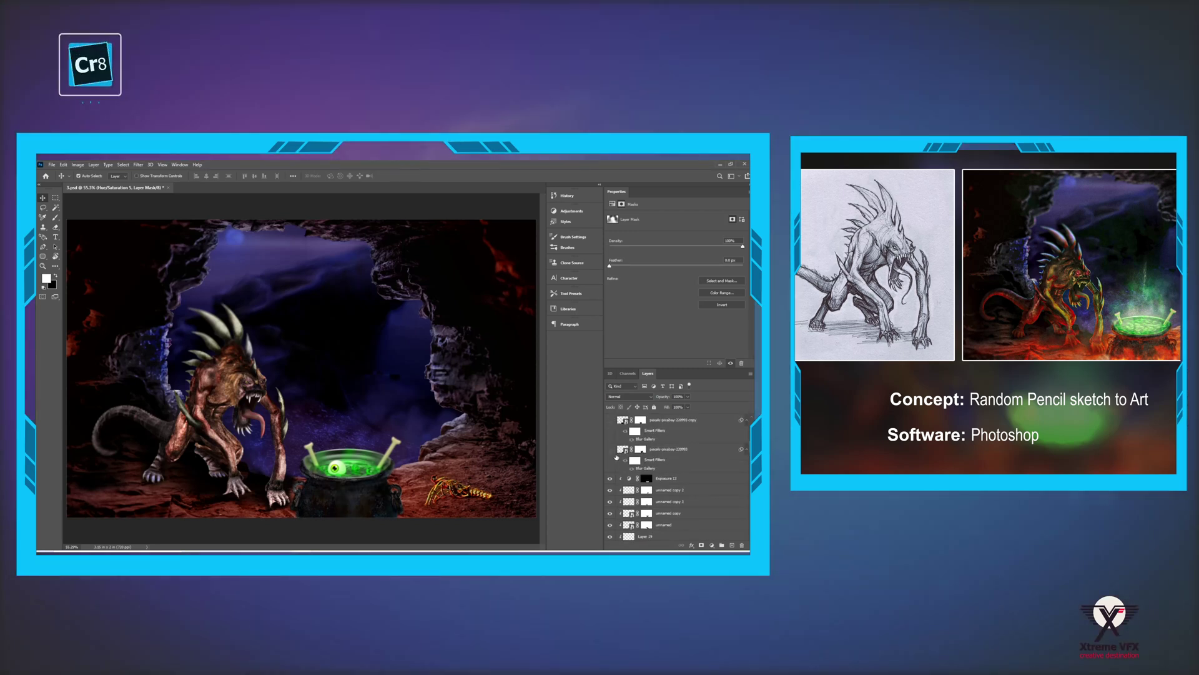
left_click(610, 449)
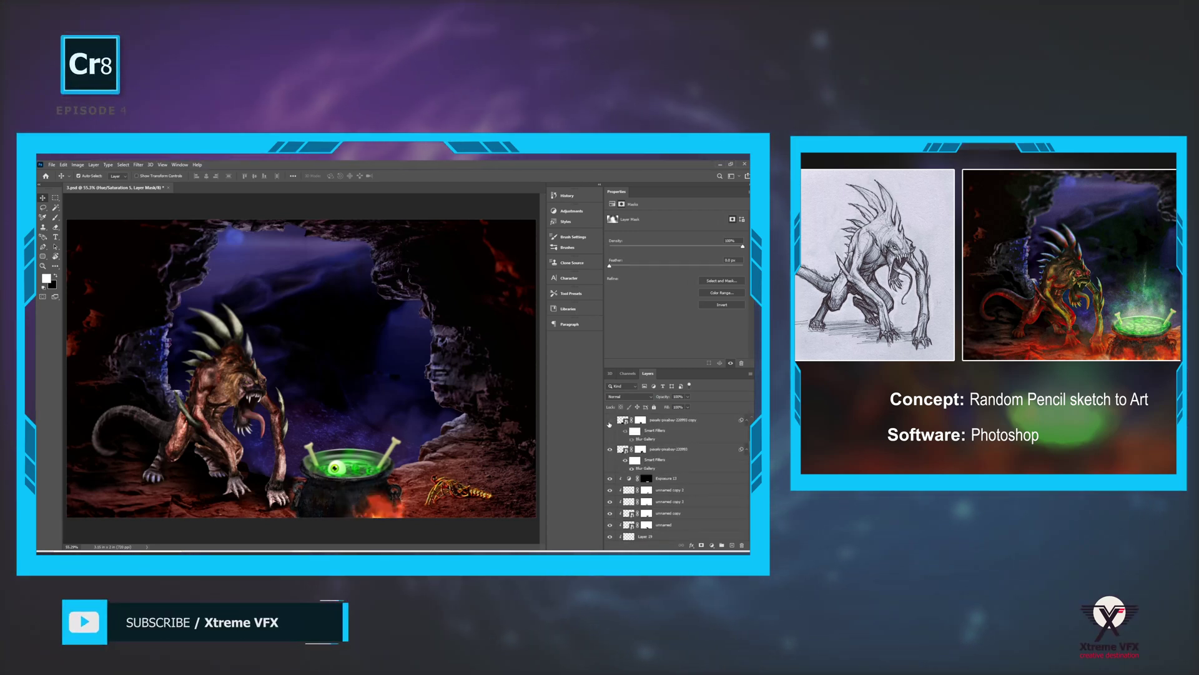
left_click(611, 419)
scroll(623, 446, "up", 1)
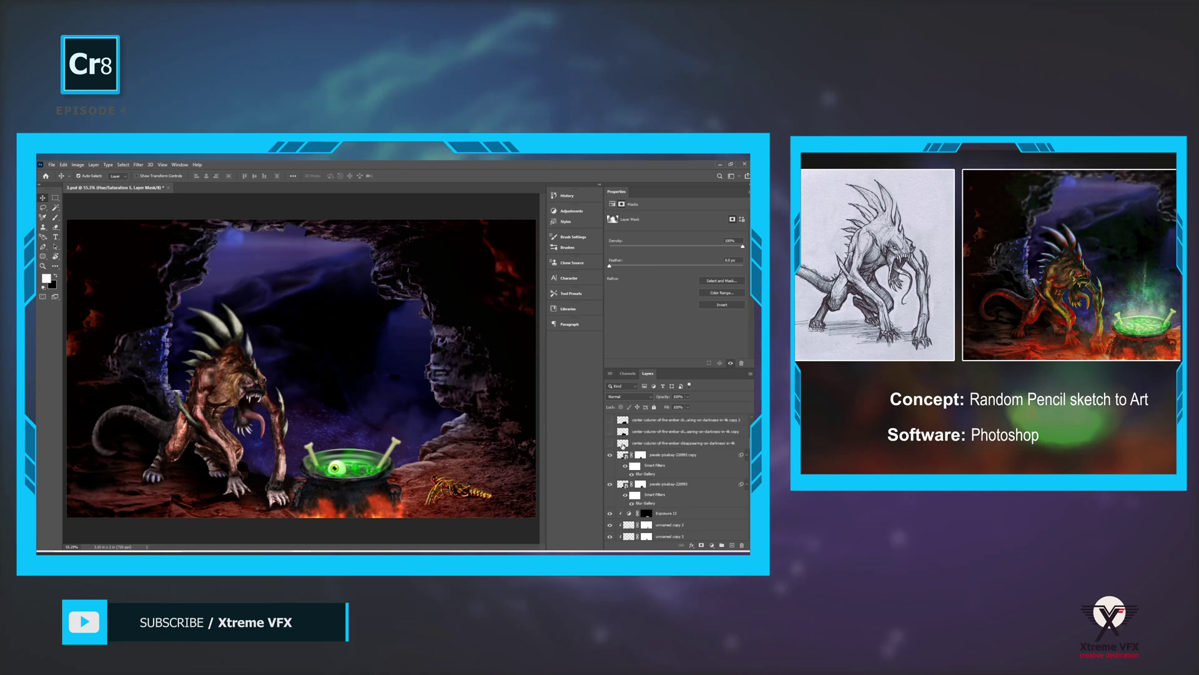
scroll(611, 437, "up", 1)
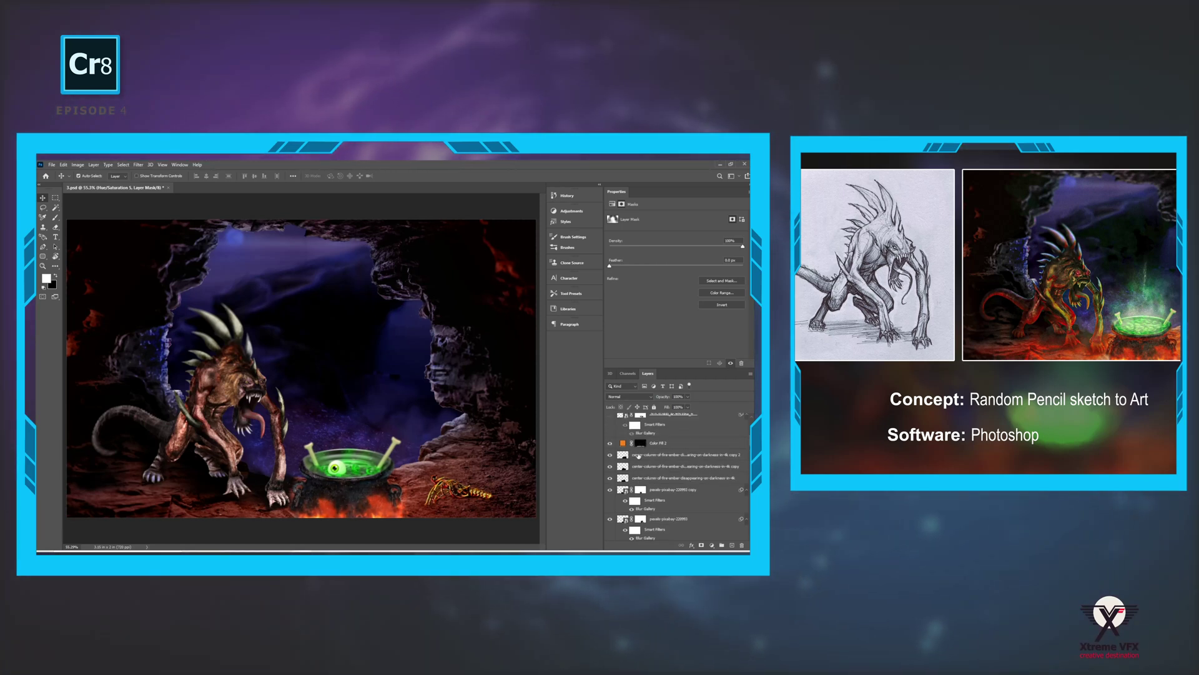
scroll(666, 452, "up", 5)
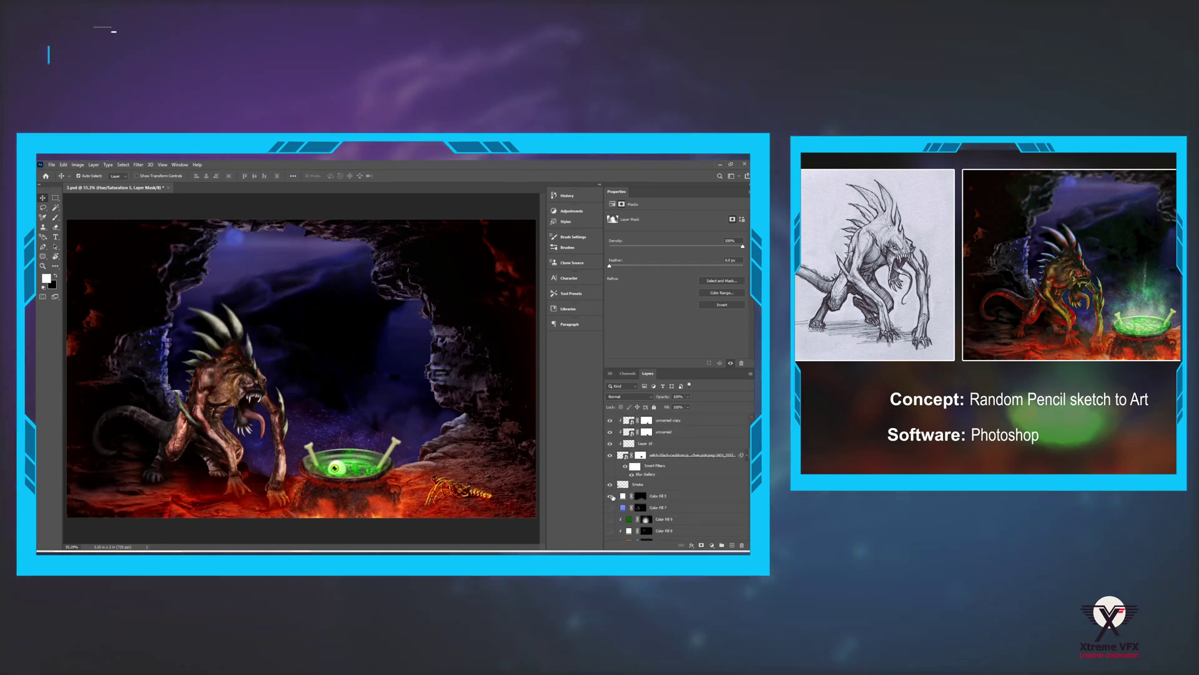
Step: Show the Smoke layer, the white and blue Color Fills, and the Color Fill, Brightness/Contrast, Levels and Hue/Saturation layers clipped to the creature
left_click(611, 485)
scroll(631, 475, "down", 3)
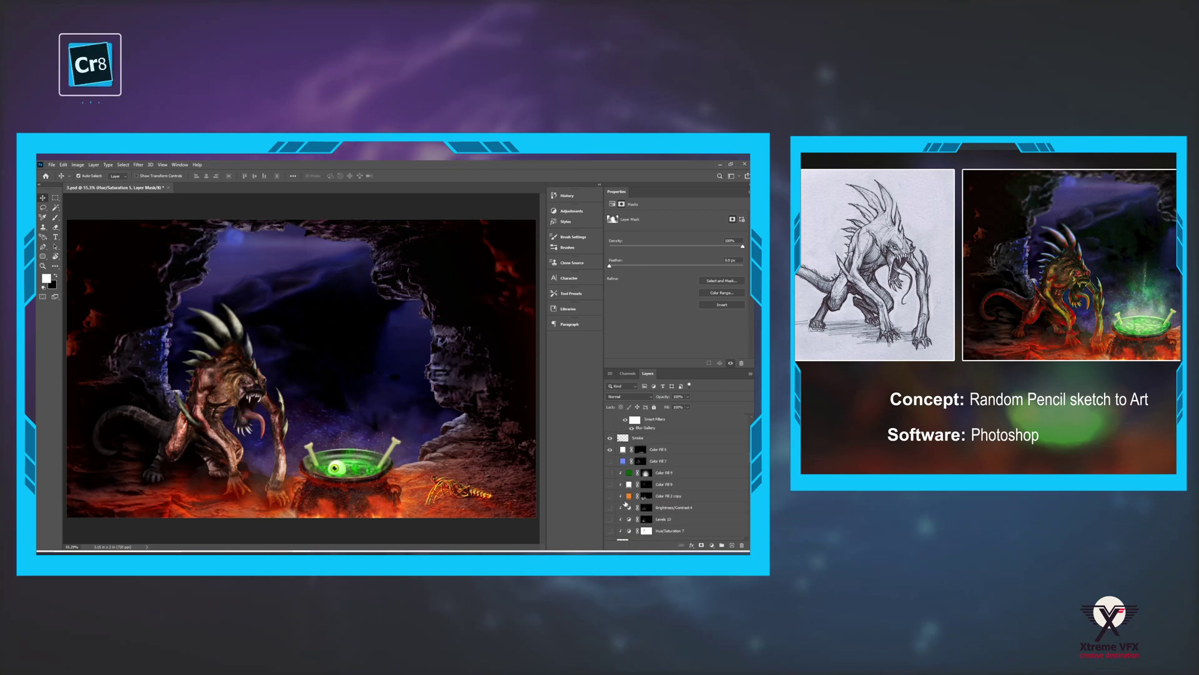
left_click(609, 461)
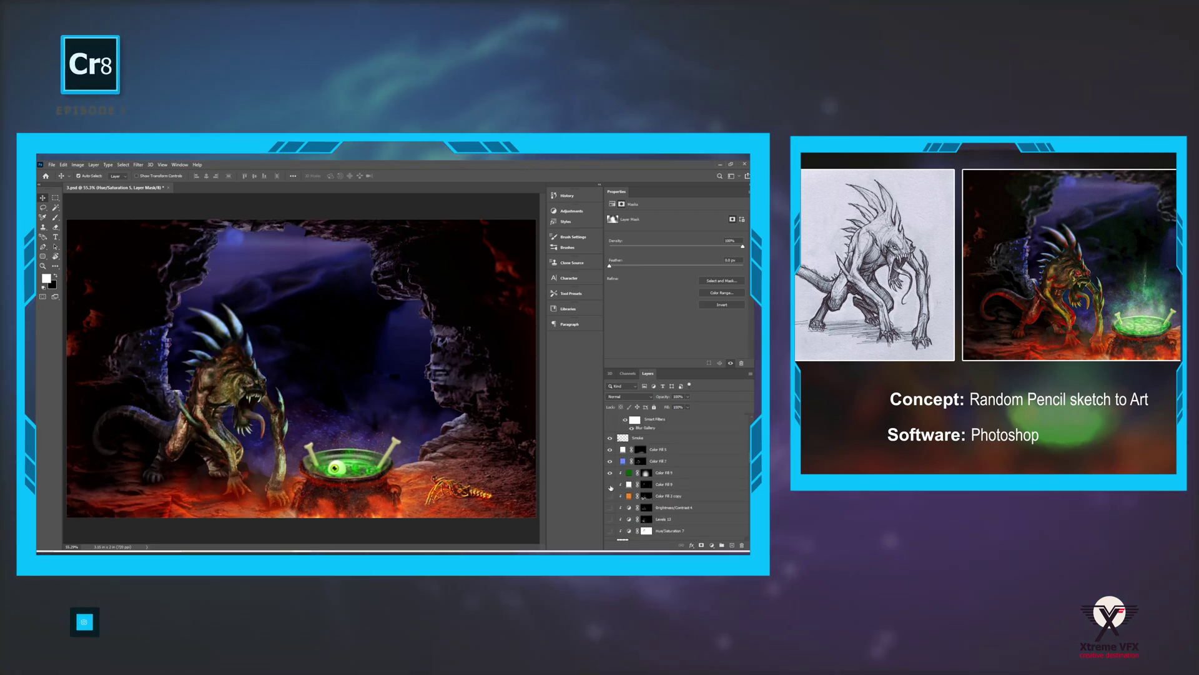
left_click(611, 485)
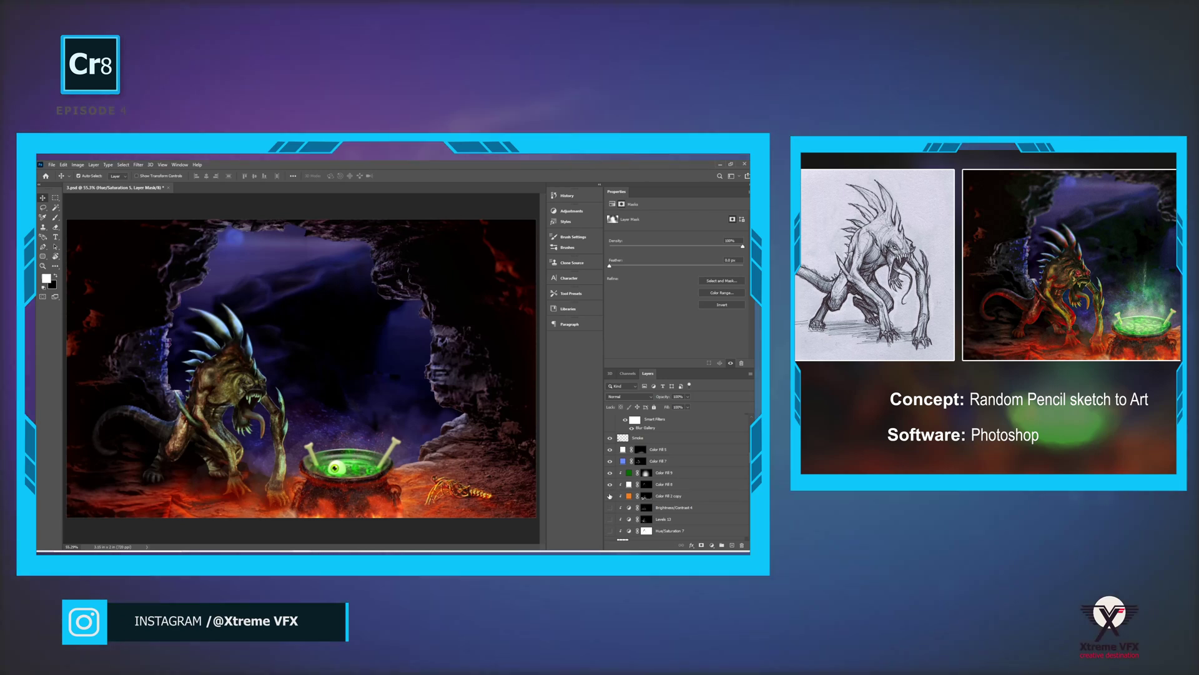
left_click(611, 496)
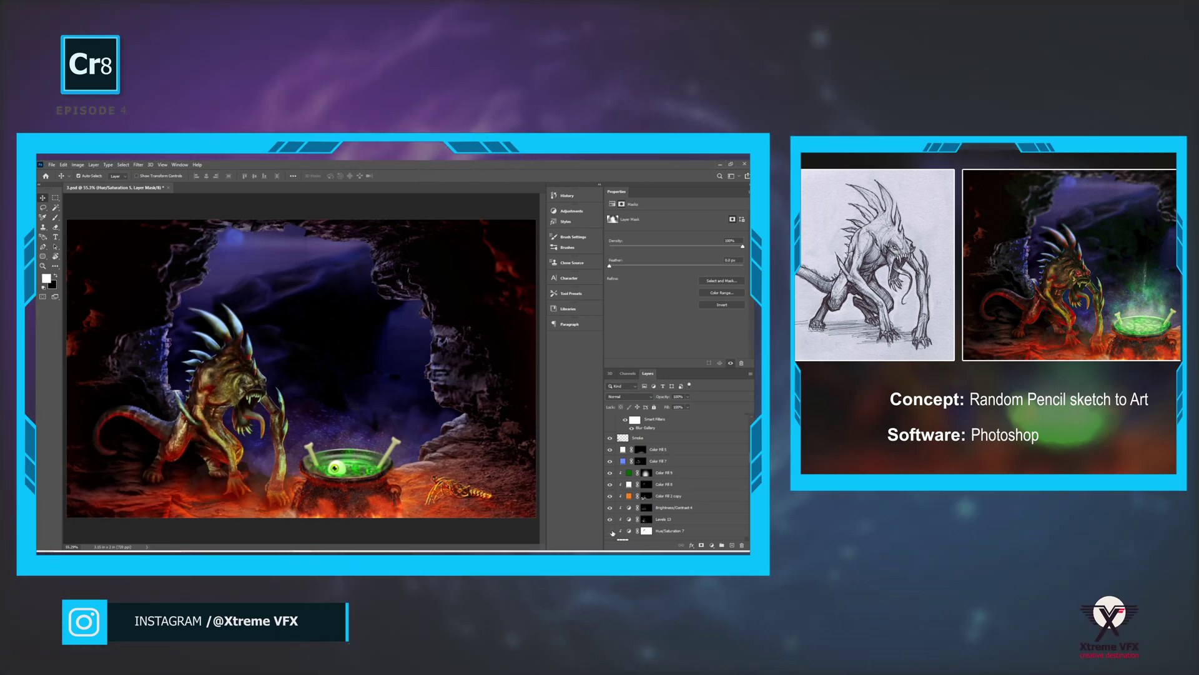
scroll(625, 522, "down", 2)
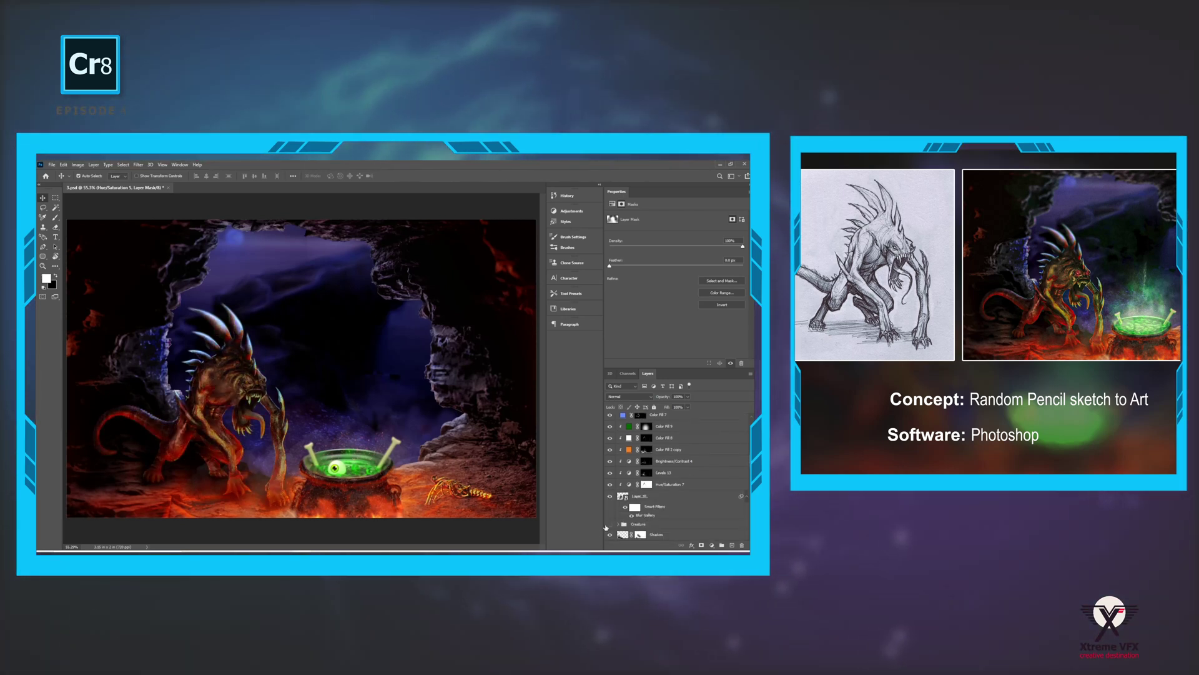
Step: Show the bubbling liquid layer in the cauldron and its clipped Hue/Saturation and Color Balance adjustments
scroll(658, 485, "down", 6)
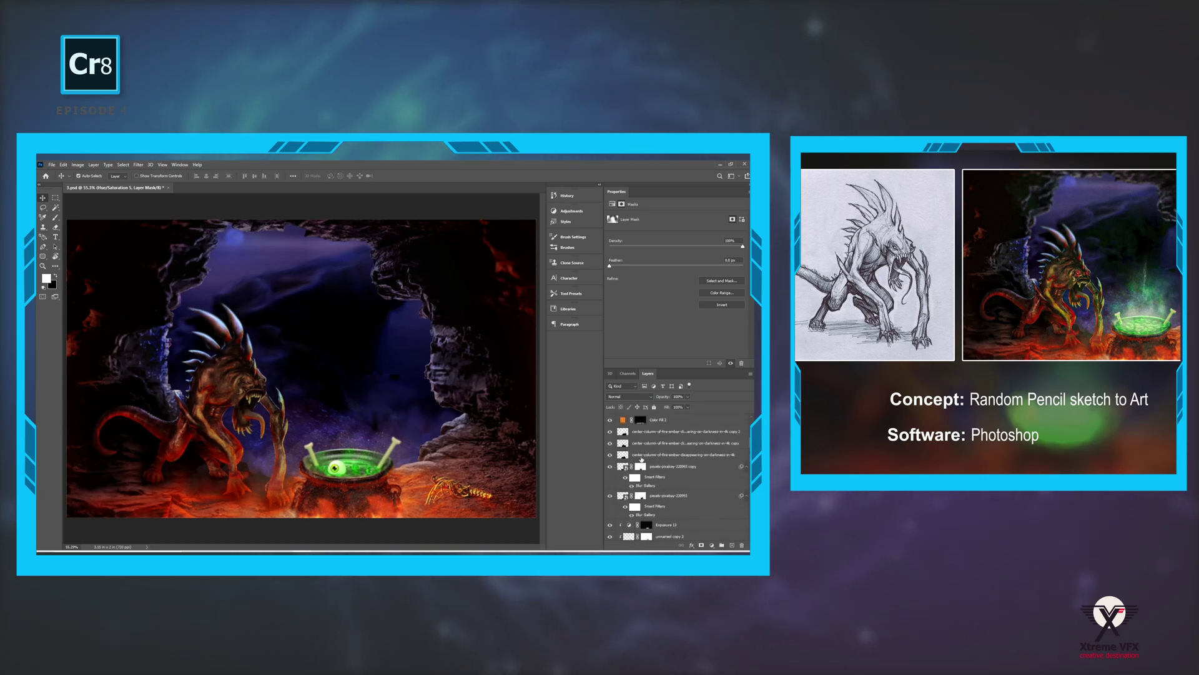
scroll(618, 463, "up", 2)
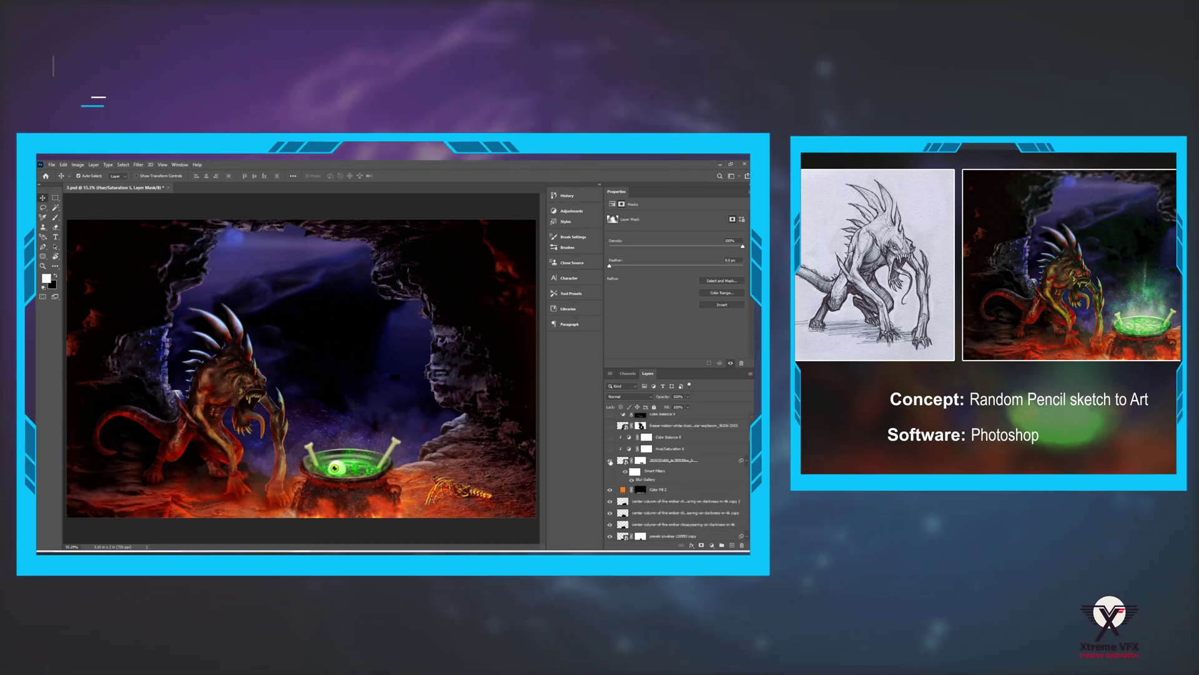
left_click(610, 461)
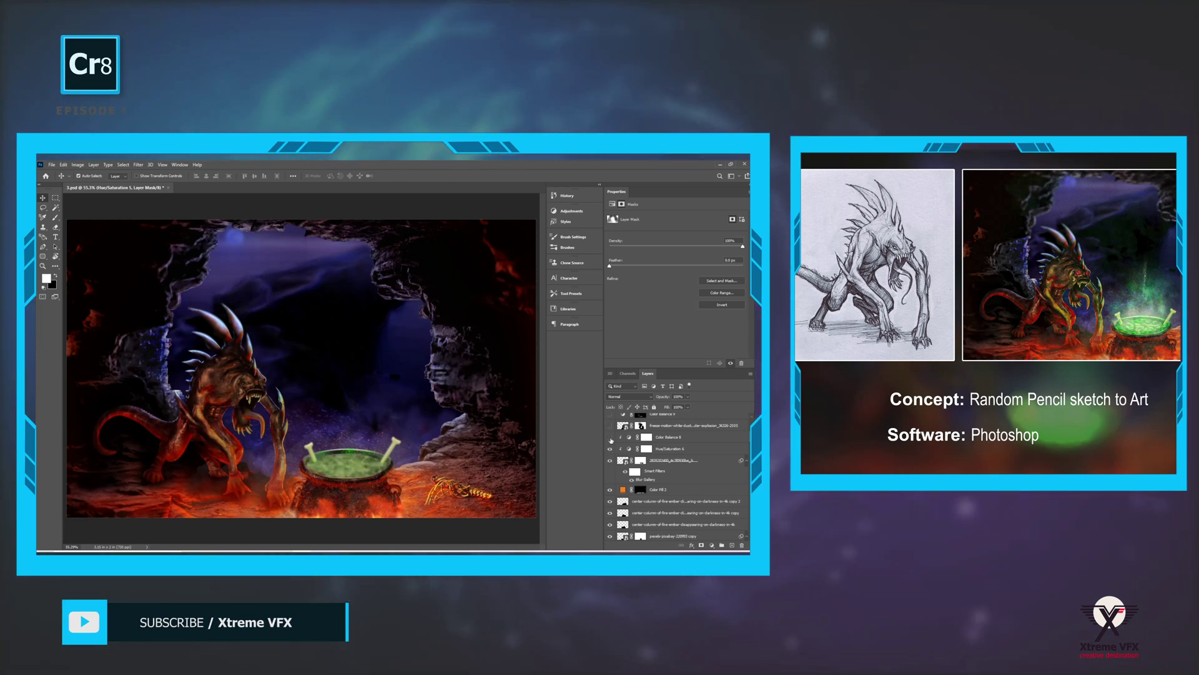
Step: Show the dust explosion layer above the cauldron, its Color Balance, Exposure, Brightness/Contrast and green Color Fill layers, and the mist on Layer 20
scroll(673, 449, "up", 2)
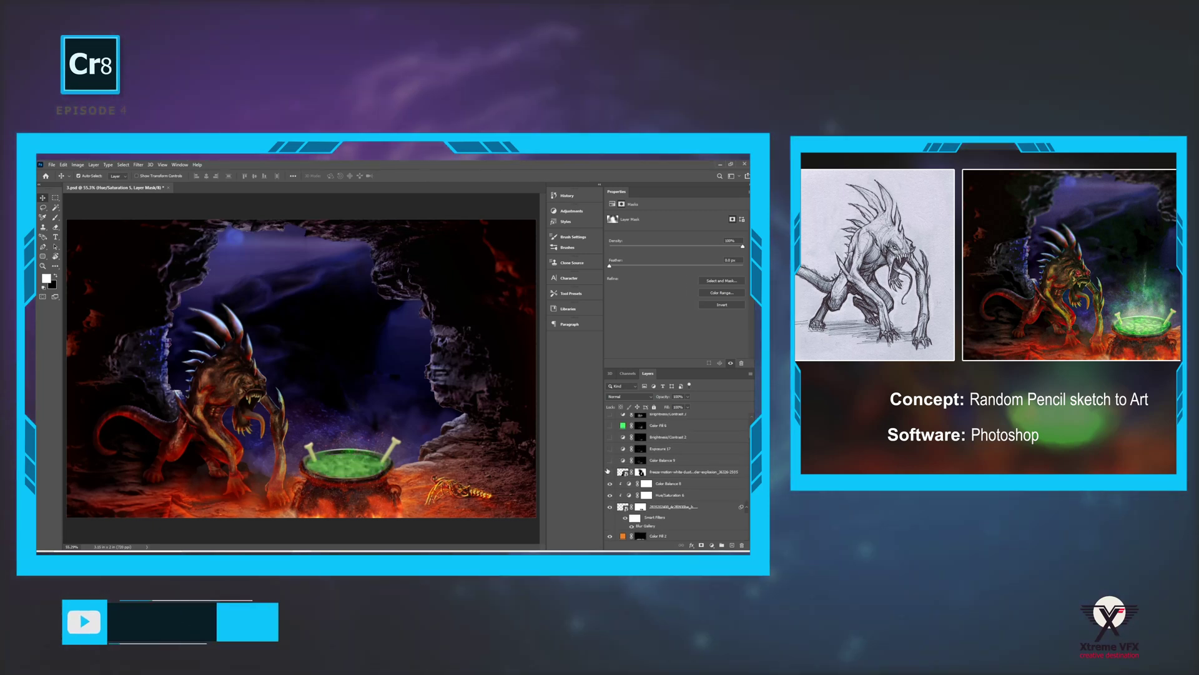
left_click(610, 472)
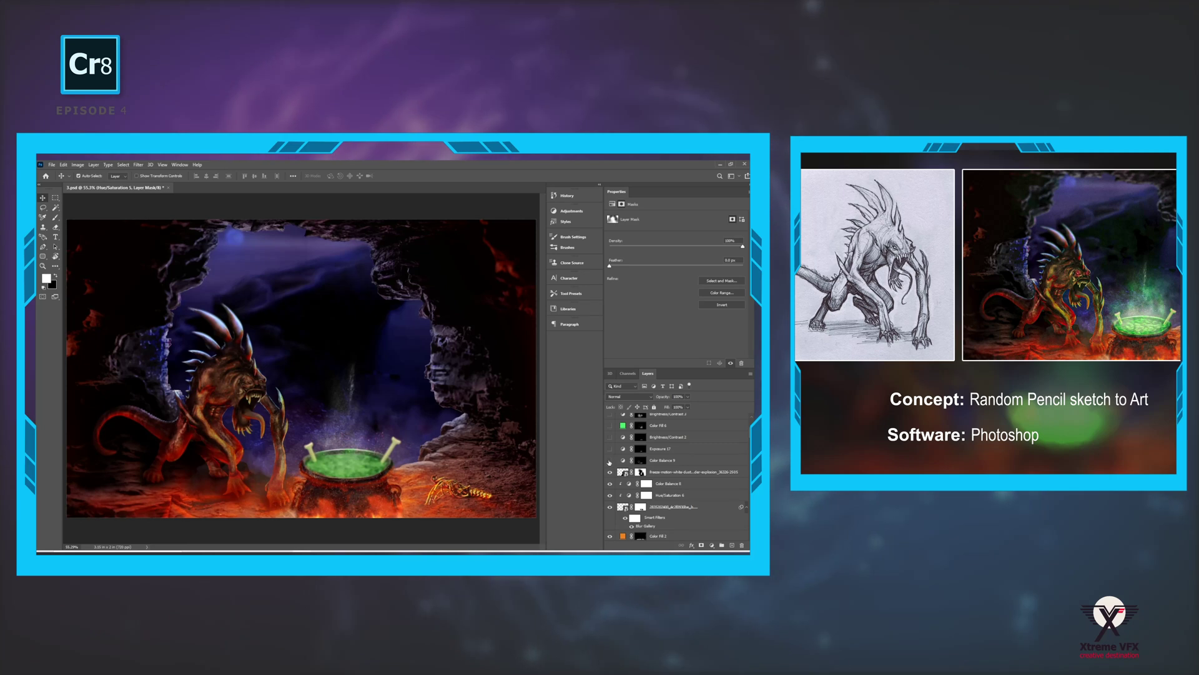
left_click(611, 426)
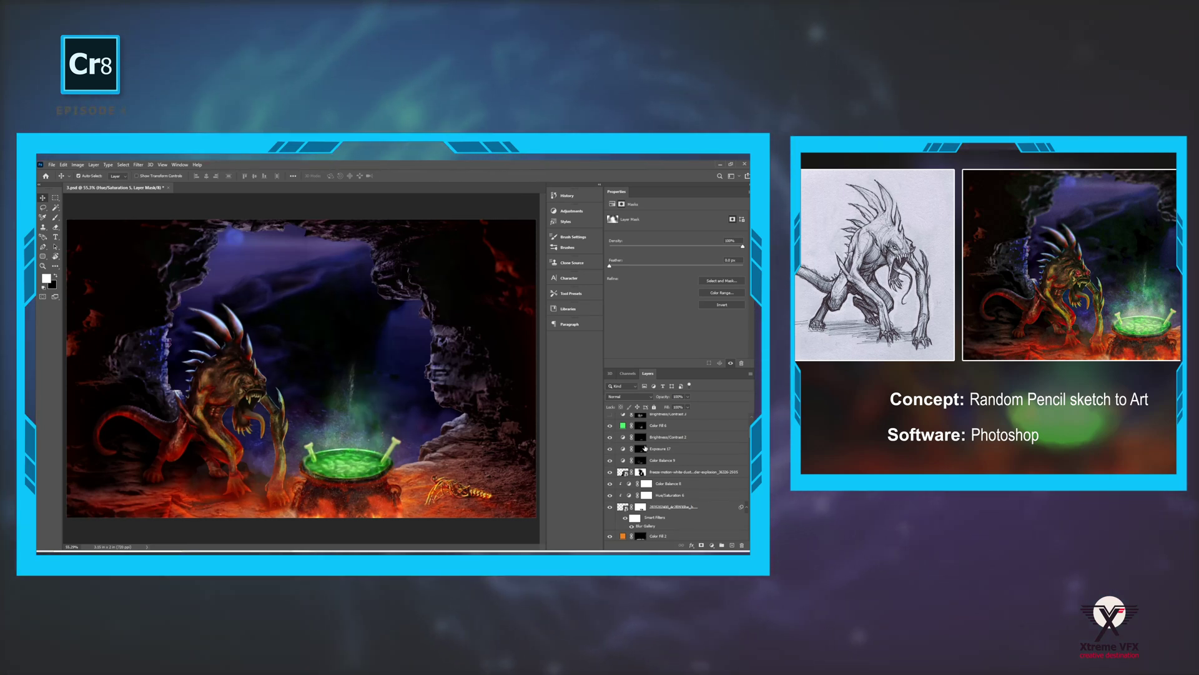
scroll(613, 440, "up", 2)
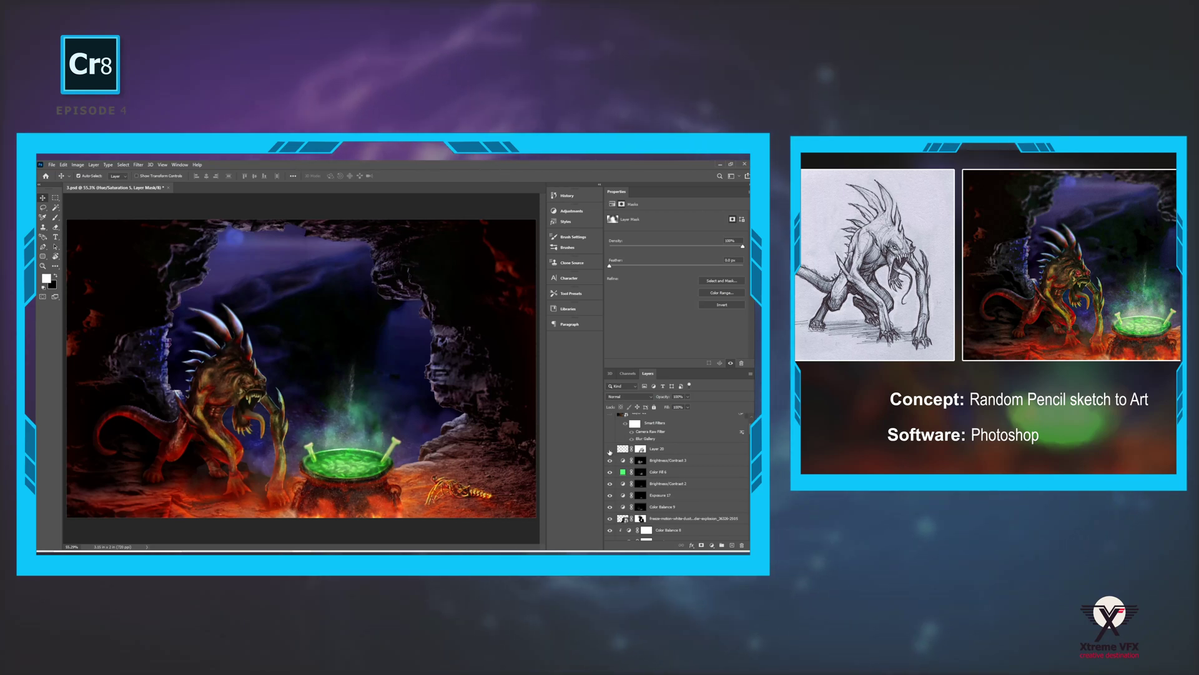
scroll(611, 456, "up", 2)
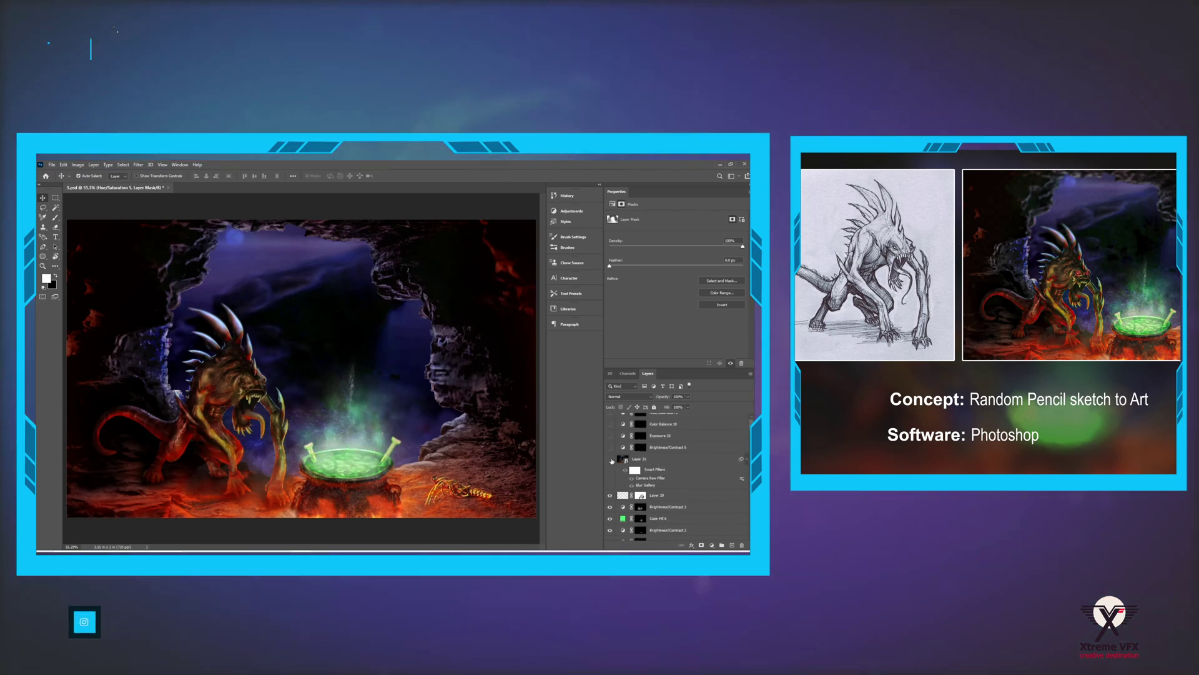
Step: Show the Layer 21 smart object and review the Tilt-Shift settings of its Blur Gallery filter
left_click(610, 460)
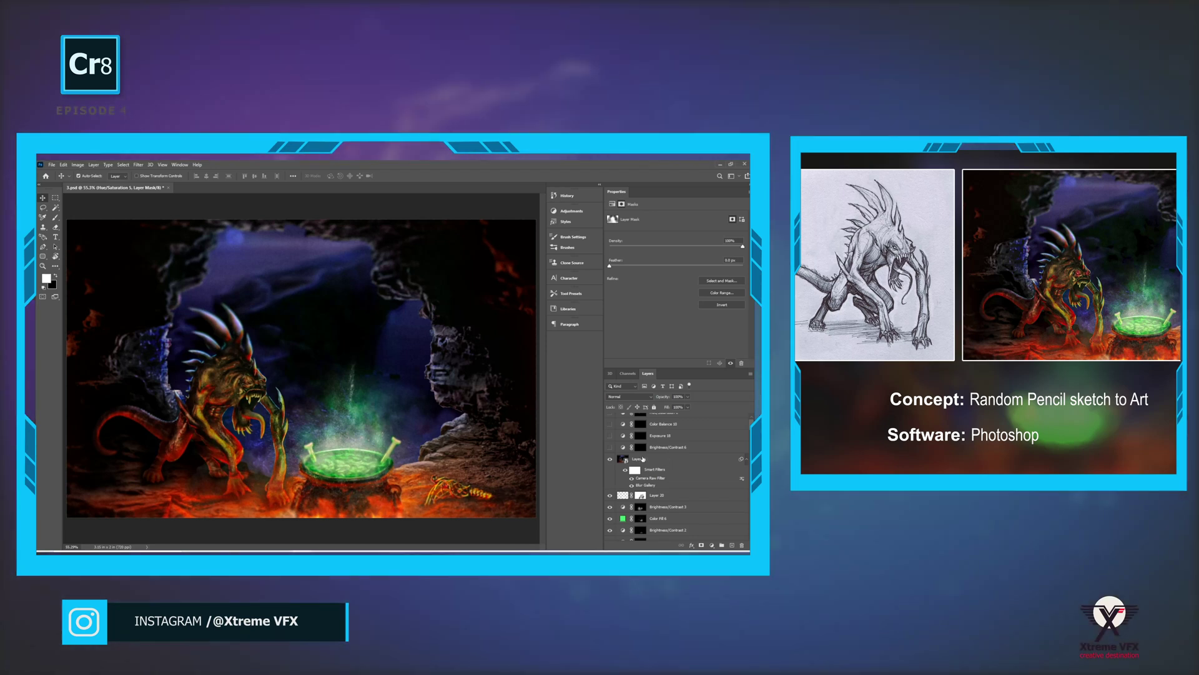
left_click(637, 462)
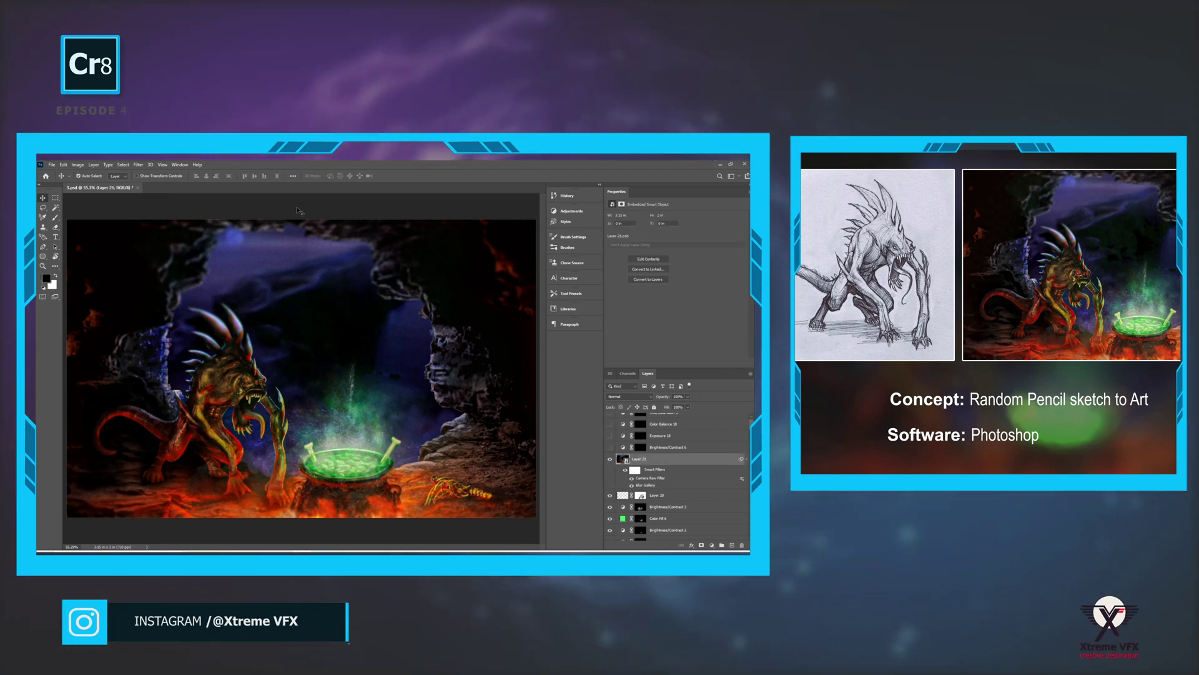
double_click(647, 485)
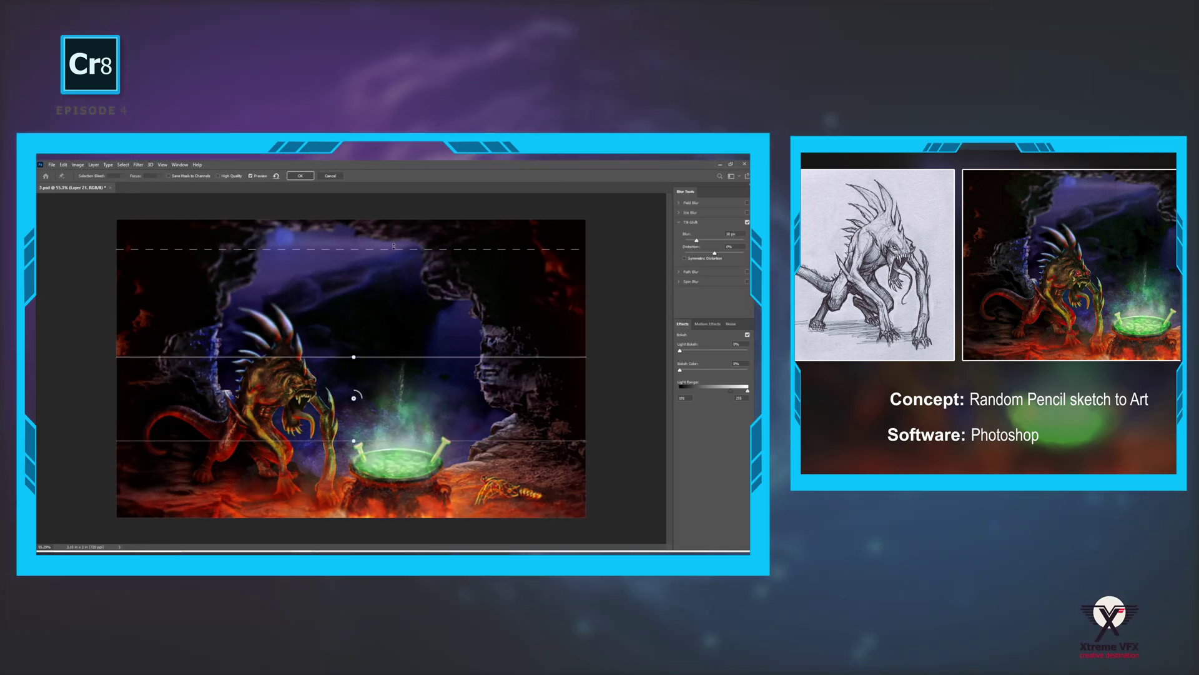
key("Return")
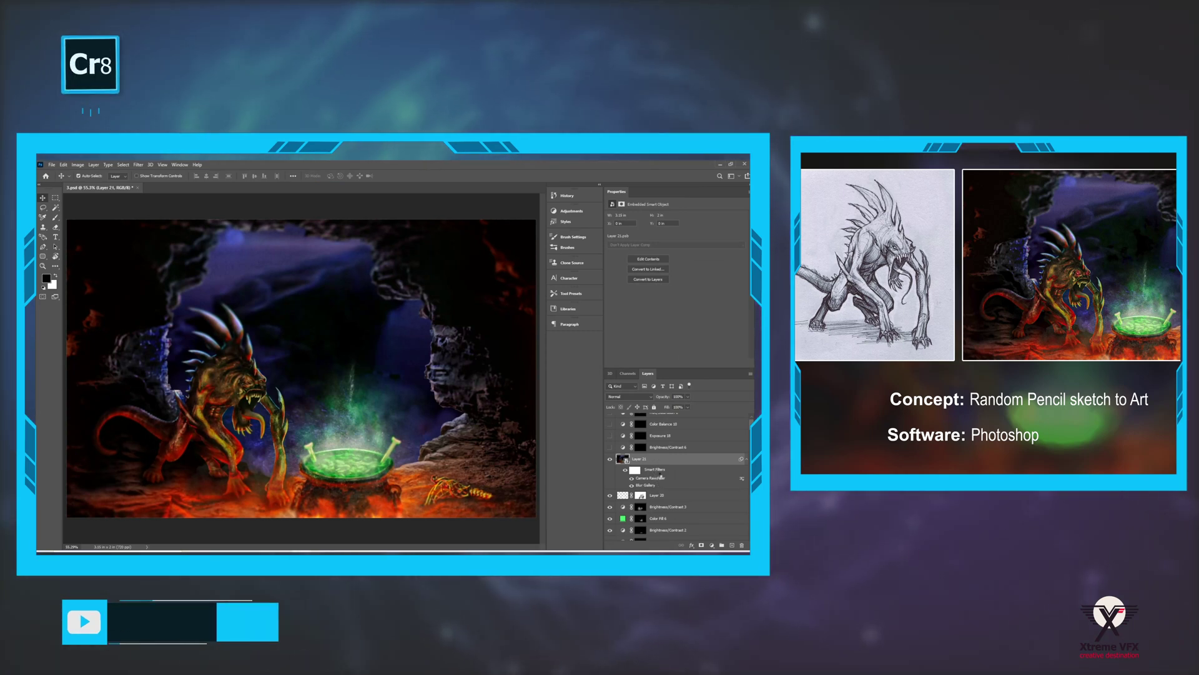
Step: Review the Basic, Curve, Color Mixer, Optics and Geometry settings of Layer 21's Camera Raw filter
double_click(655, 479)
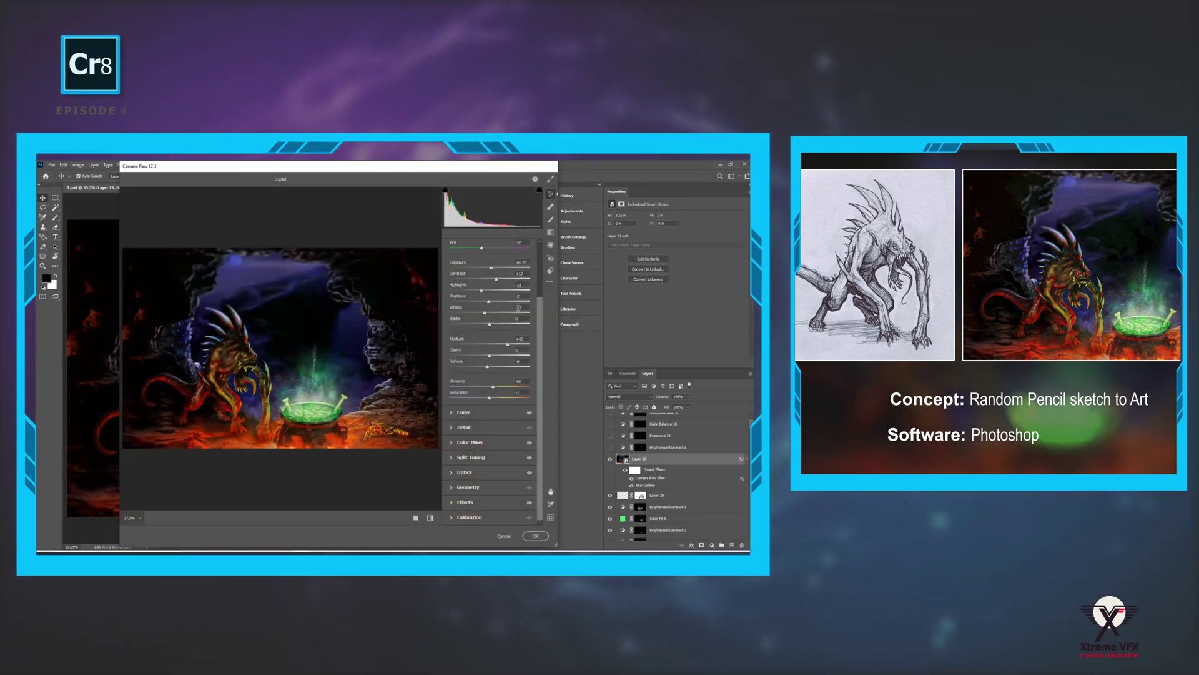
left_click(460, 415)
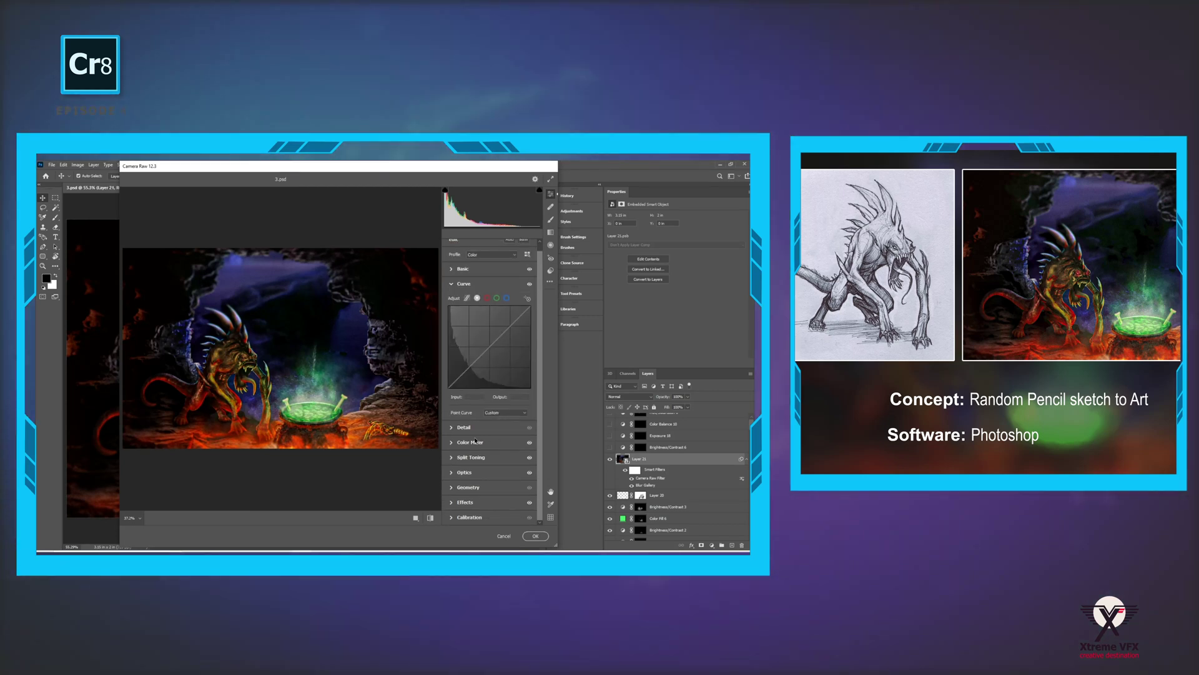
left_click(472, 440)
left_click(471, 408)
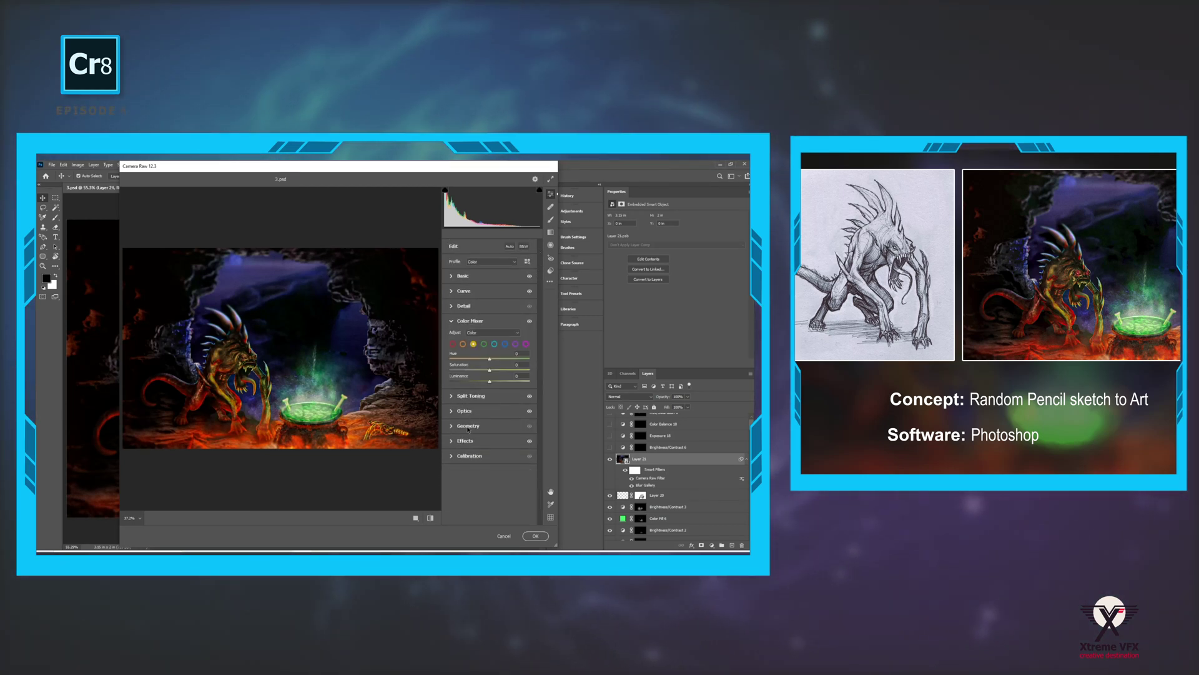
left_click(466, 396)
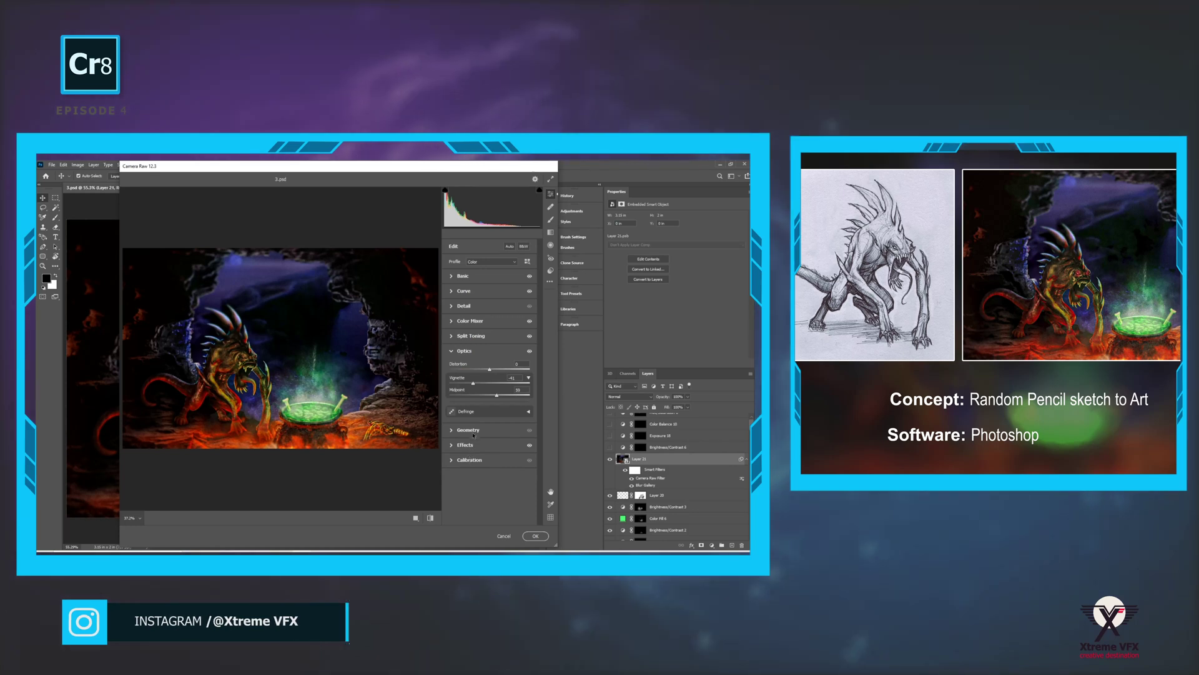
left_click(469, 425)
left_click(431, 518)
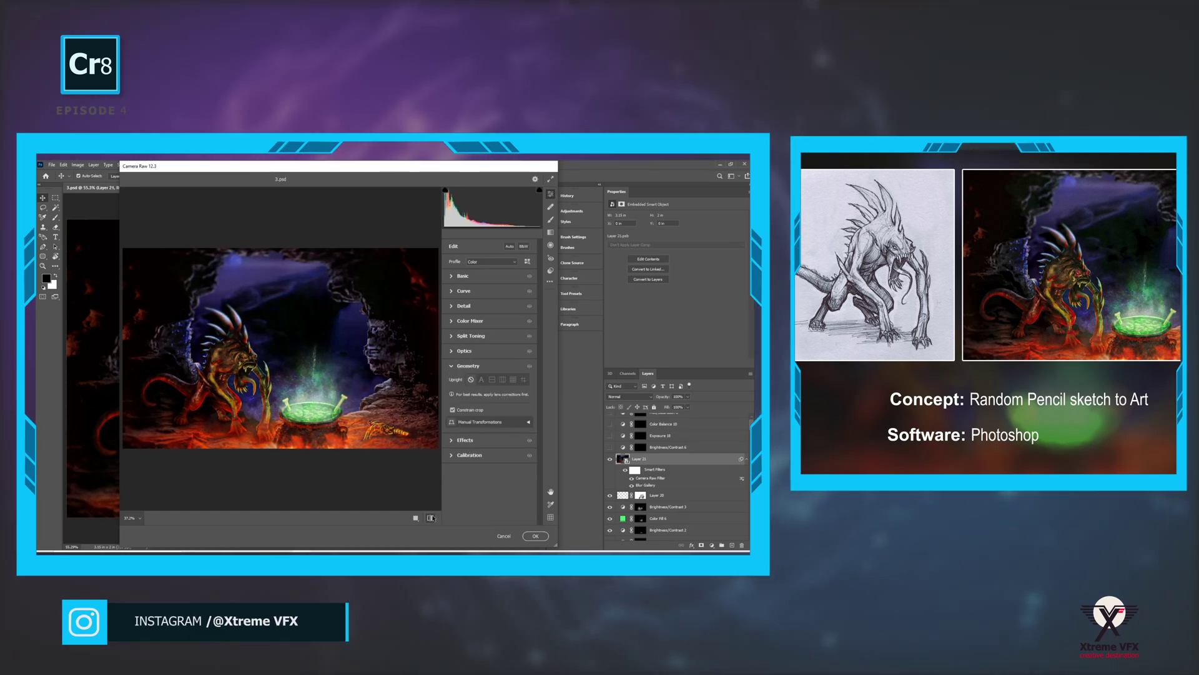
left_click(535, 536)
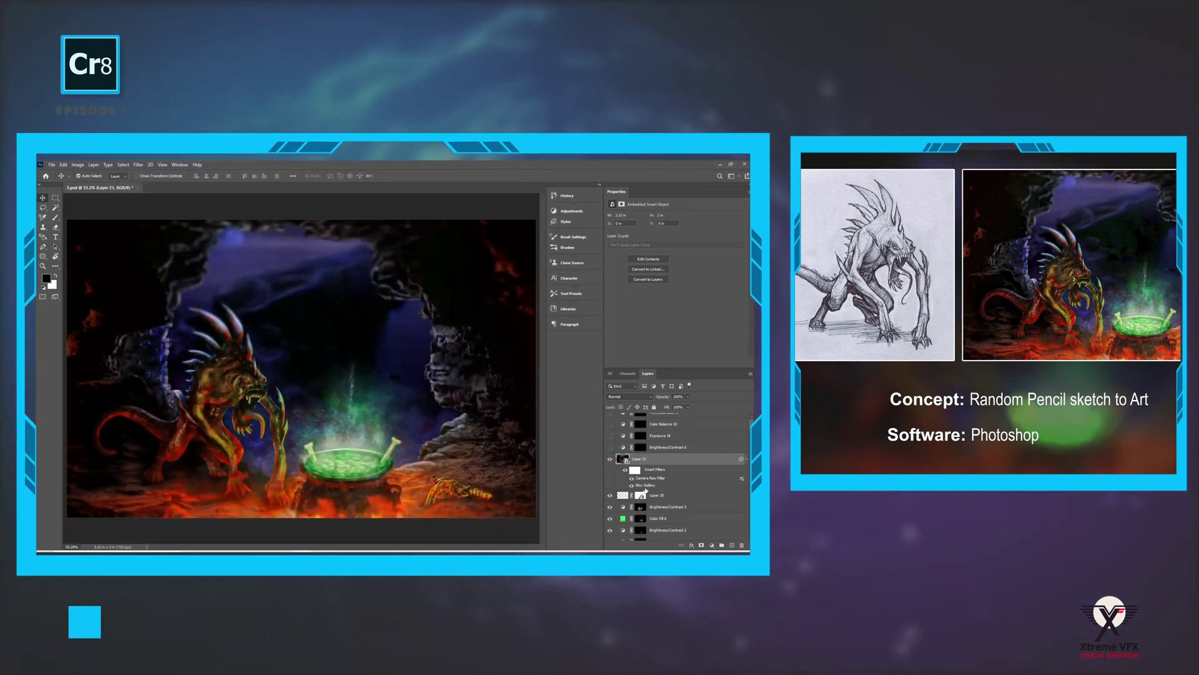
Step: Show the Brightness/Contrast, Exposure, Color Balance and Hue/Saturation layers above Layer 21, and view the artwork full screen, fitted to the display
scroll(665, 467, "up", 1)
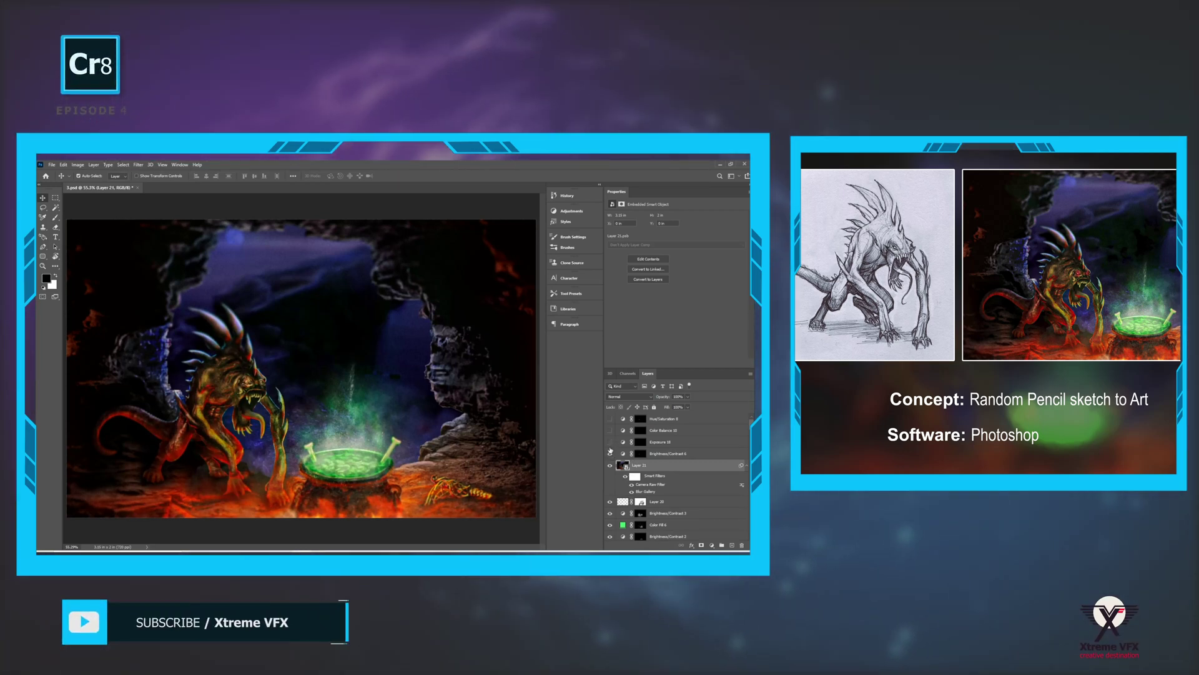
left_click(610, 418)
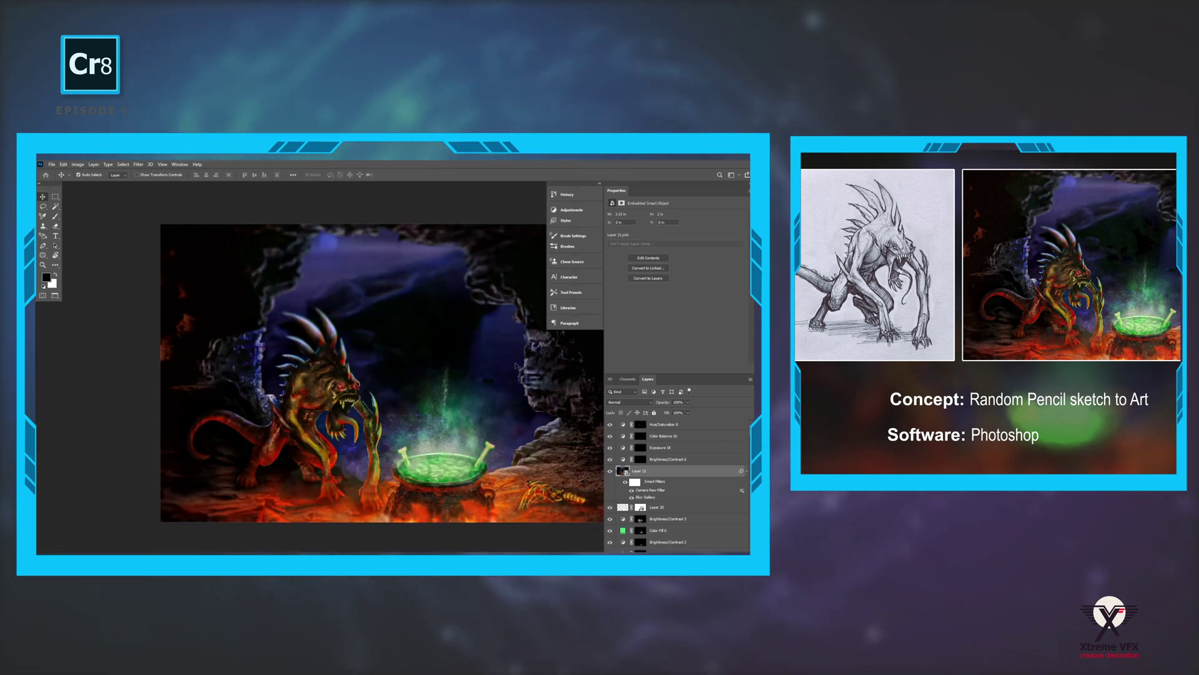
key("f")
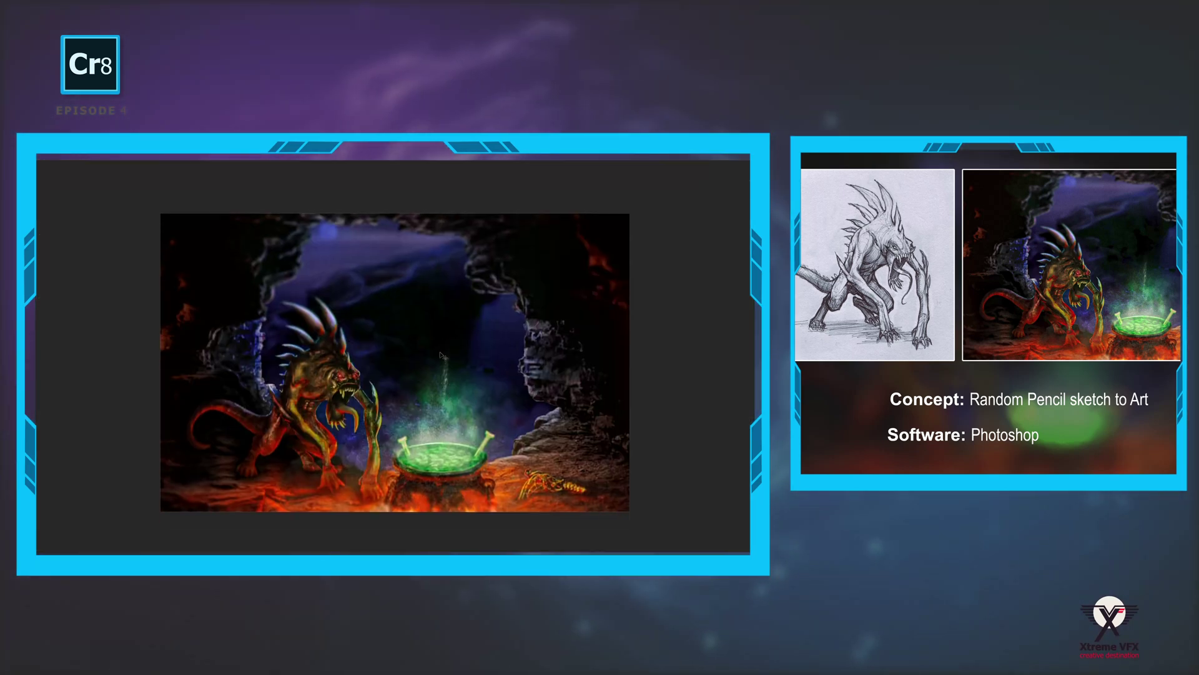
key("ctrl+0")
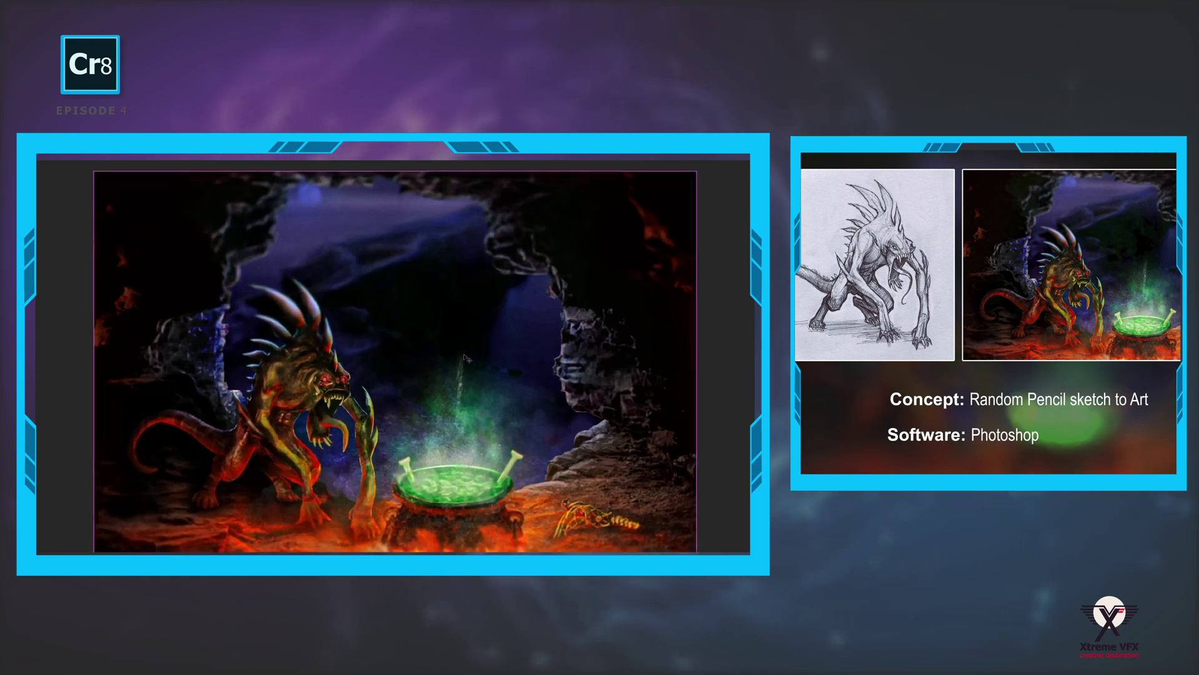